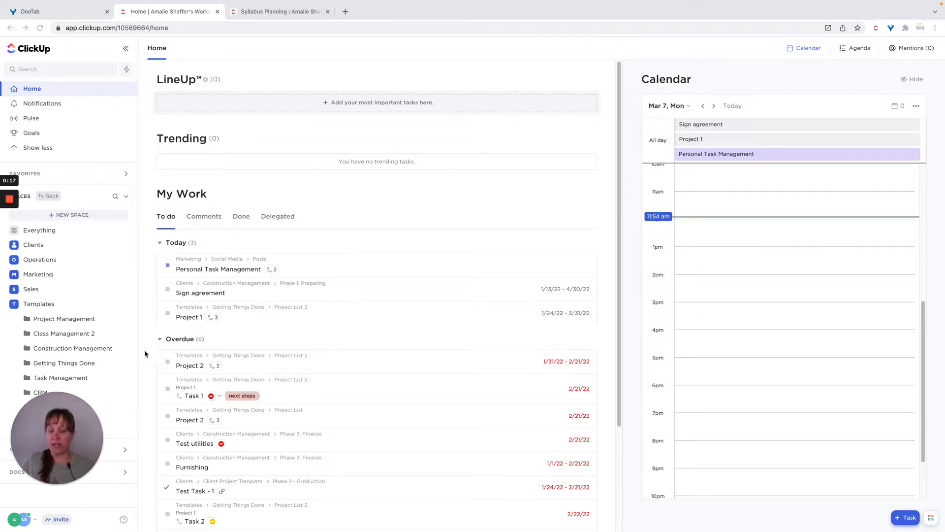
Start a new folder in the Templates space from a template and open the Education template Syllabus Planning.
click(71, 306)
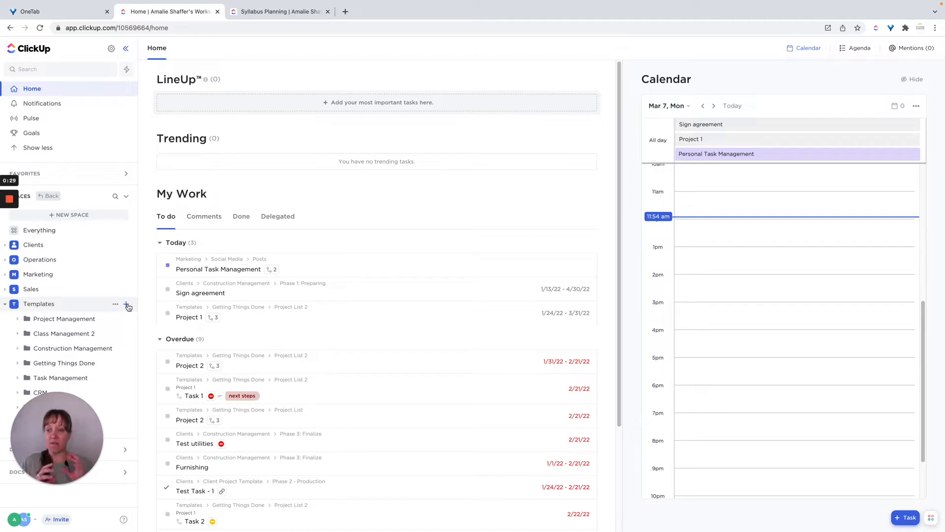
click(127, 304)
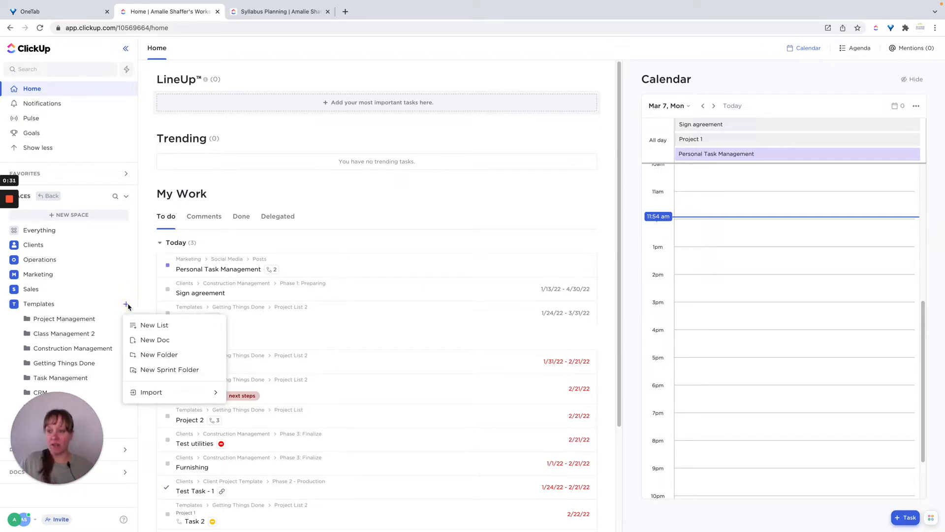
click(142, 358)
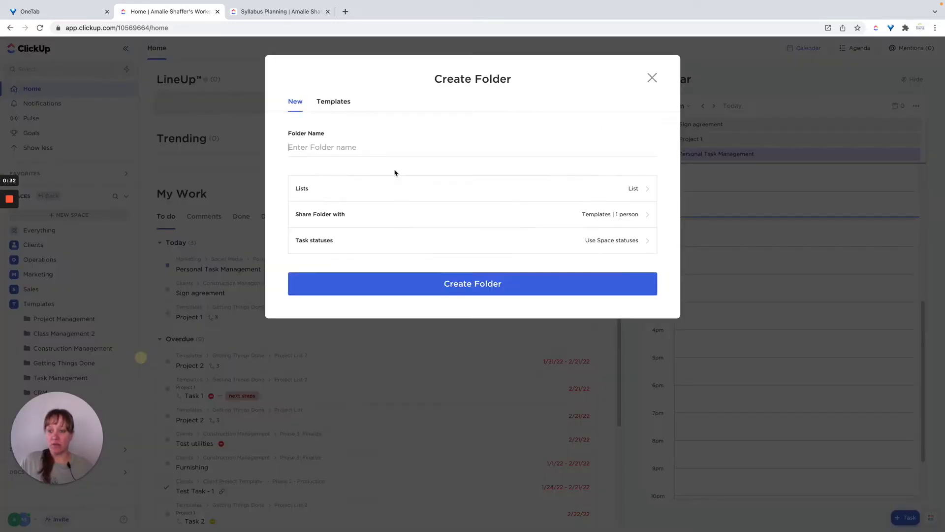
click(339, 105)
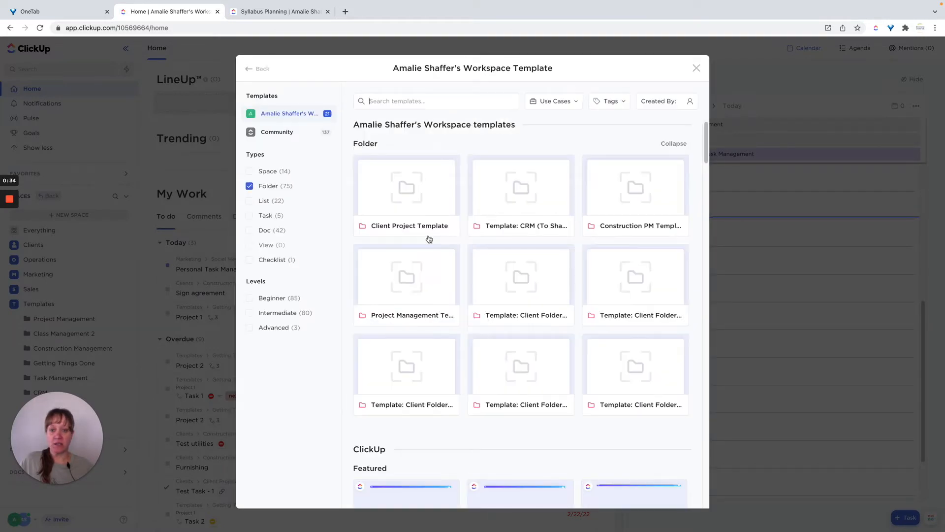
scroll(439, 260, down, 10)
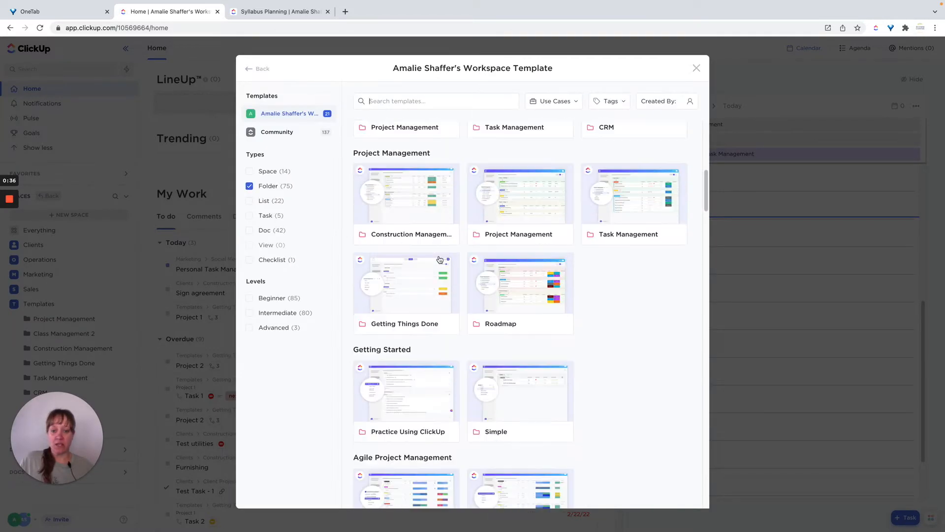
scroll(489, 291, down, 3)
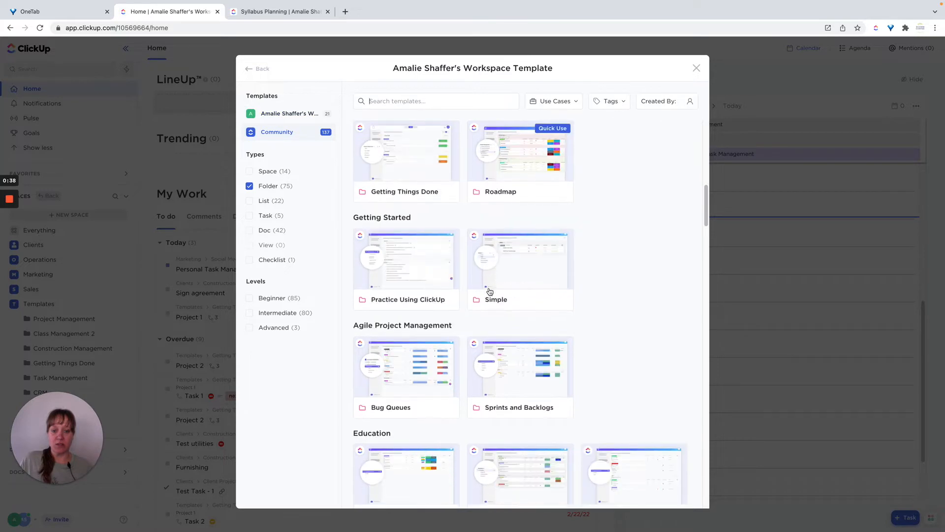
scroll(489, 291, down, 2)
mouse_move(633, 367)
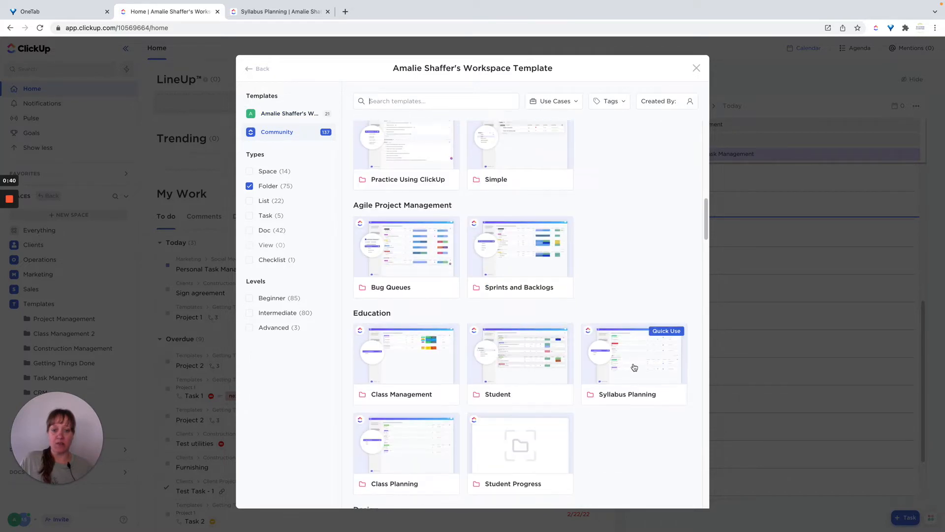
click(634, 367)
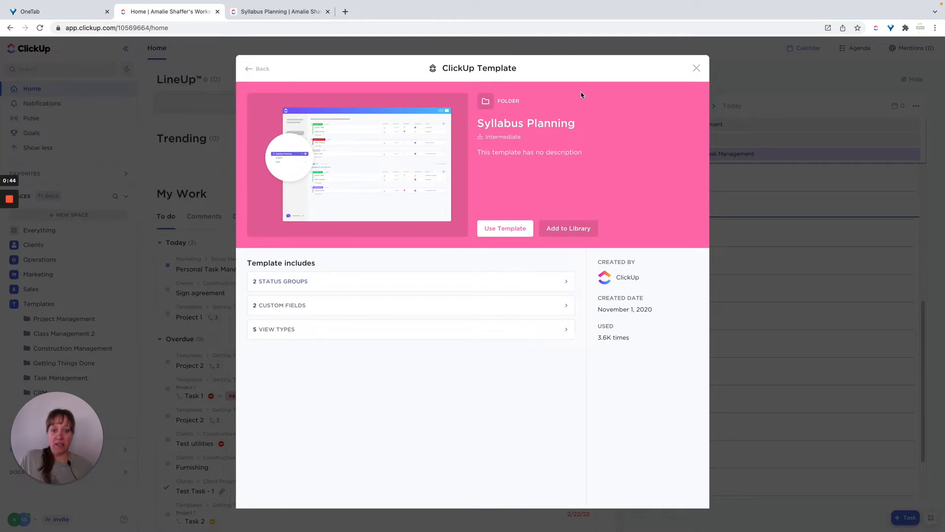
Use the Syllabus Planning template and name the new folder Syllabus Planning 2.
drag(576, 125, 477, 126)
key(super+c)
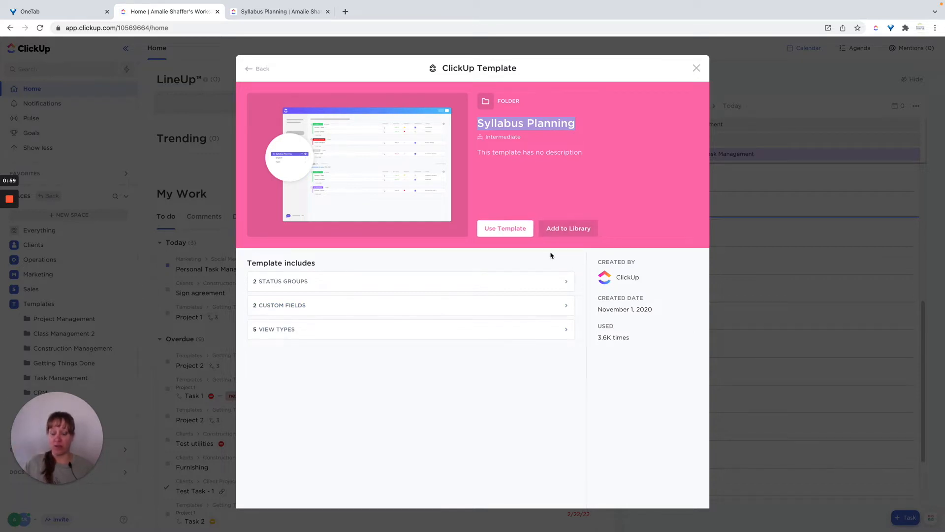
click(498, 229)
click(407, 116)
key(super+v)
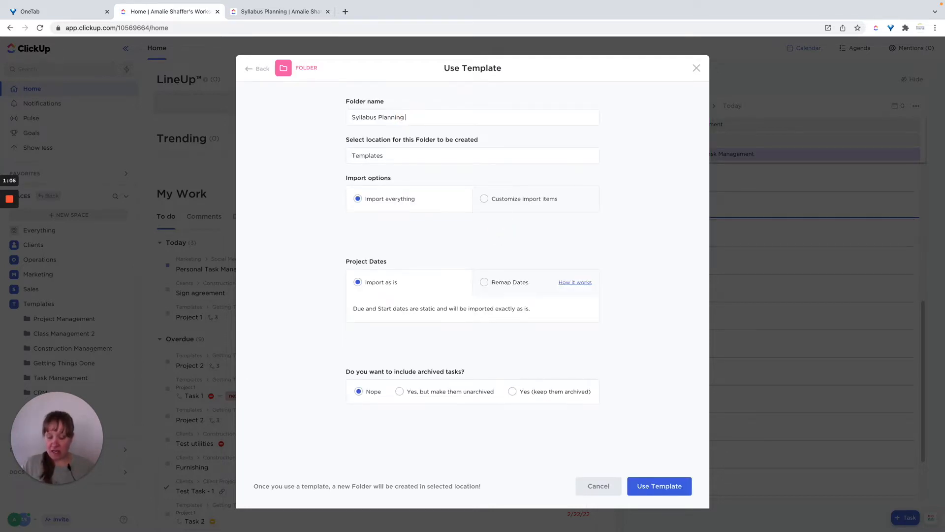
text(2)
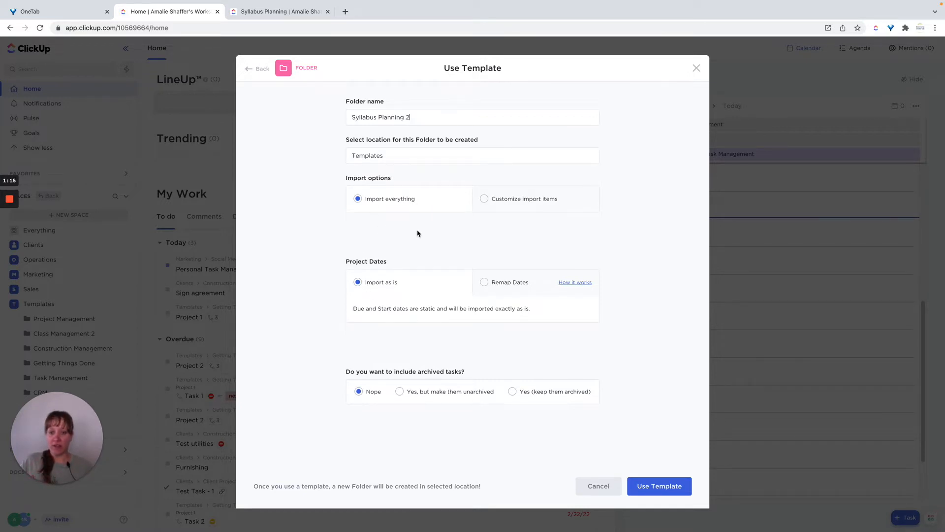
Remap the project dates to start today, March 7, 2022, skipping weekends, and create the folder from the template.
click(483, 282)
click(360, 383)
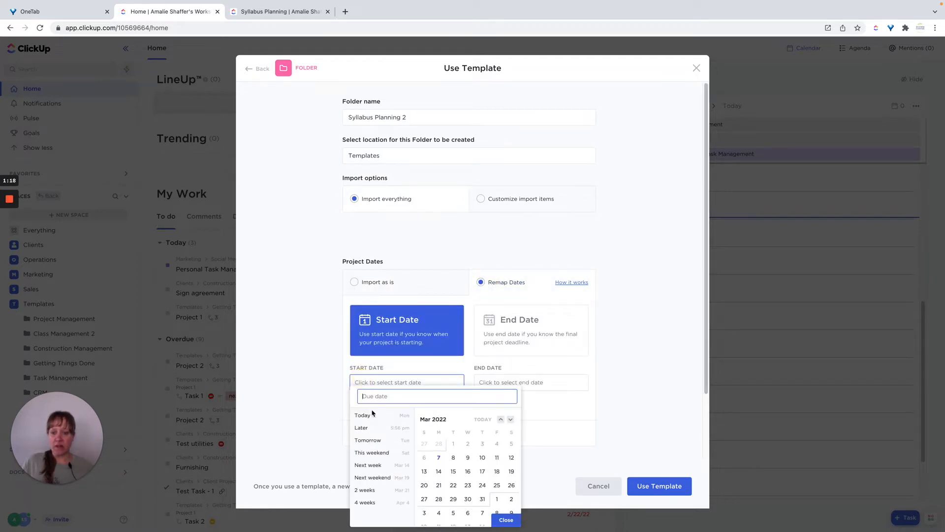
click(439, 457)
click(506, 519)
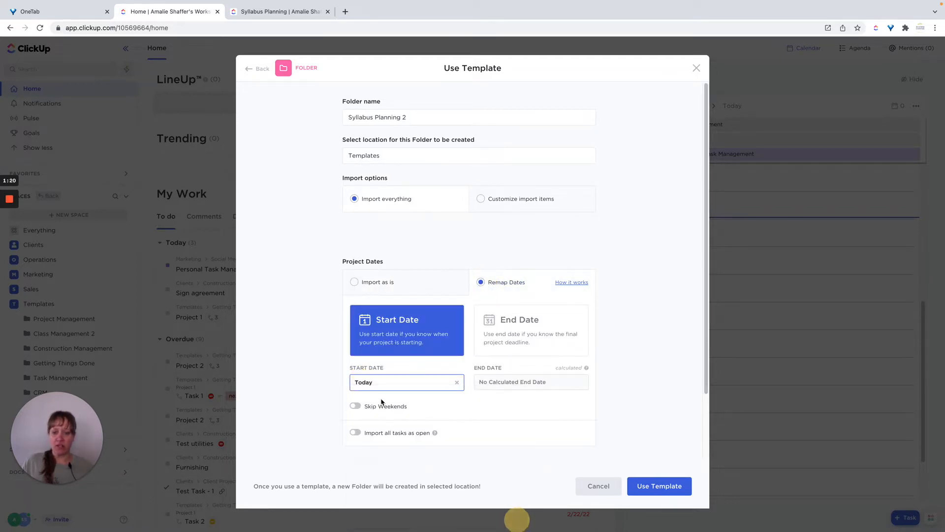
click(355, 407)
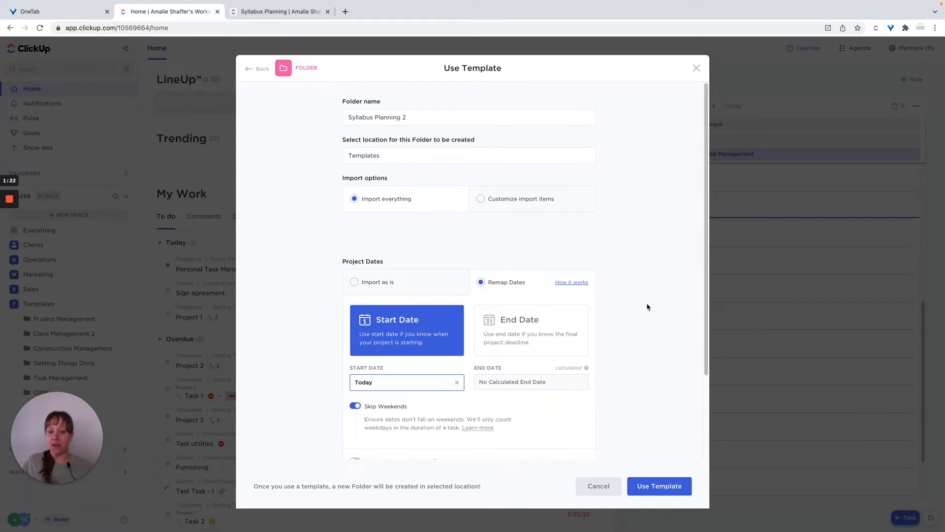
scroll(647, 306, down, 3)
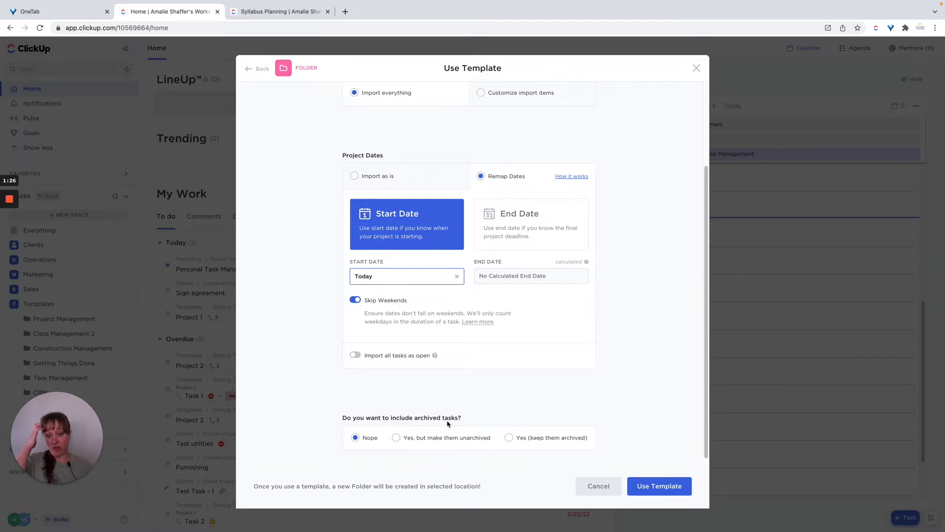
click(662, 487)
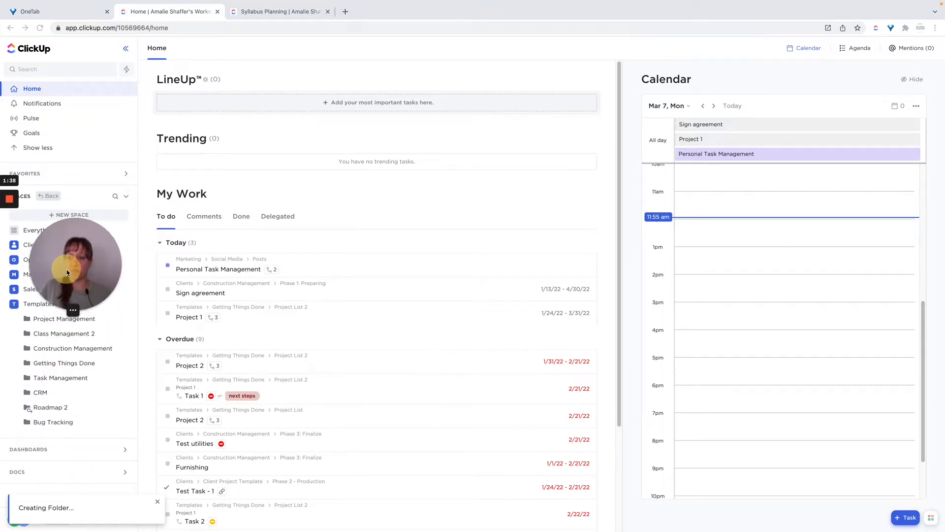
Switch to the browser page with the existing Syllabus Planning folder and reload it.
drag(68, 273, 61, 254)
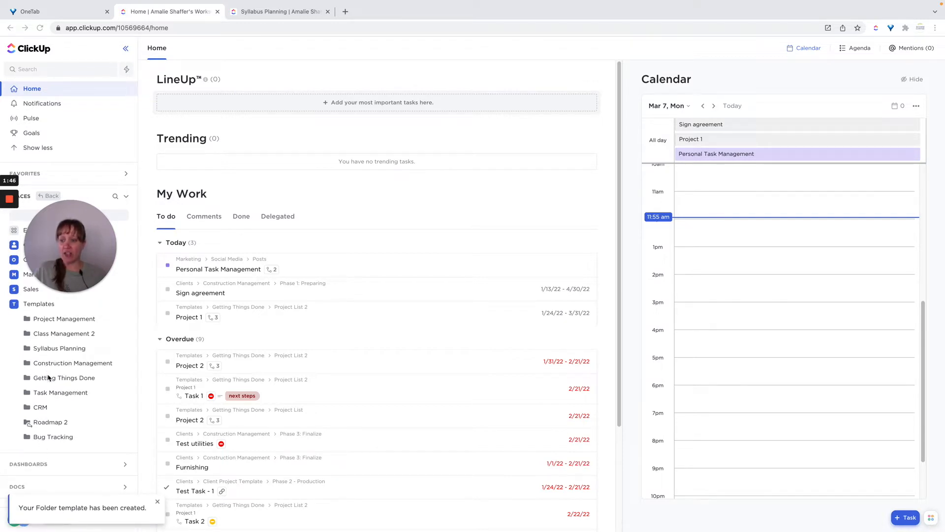
click(269, 38)
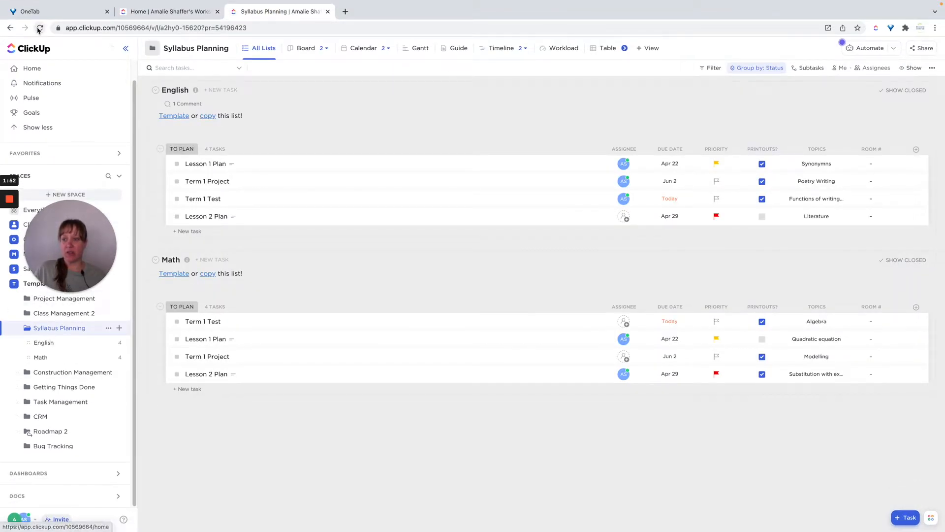
click(40, 28)
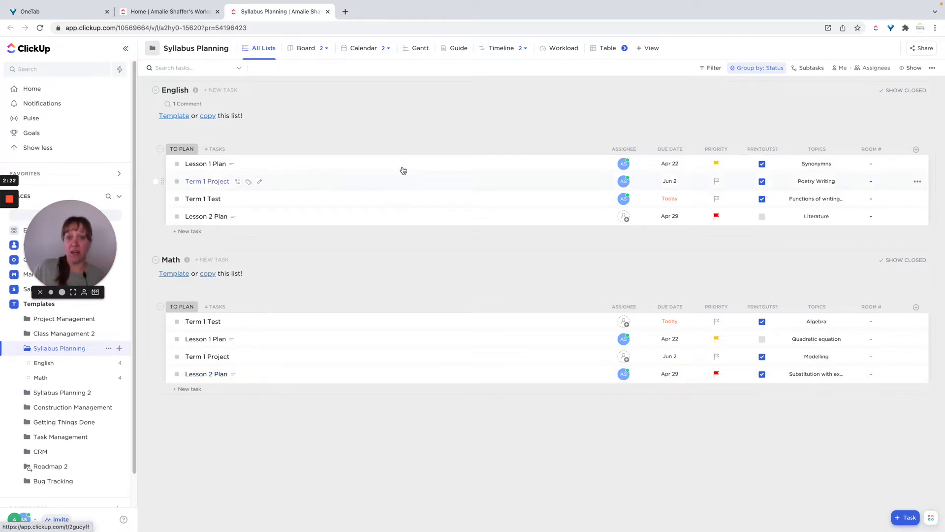
Read the Syllabus Planning guide's Intro, Classes & Lessons and Useful Actions pages.
click(454, 48)
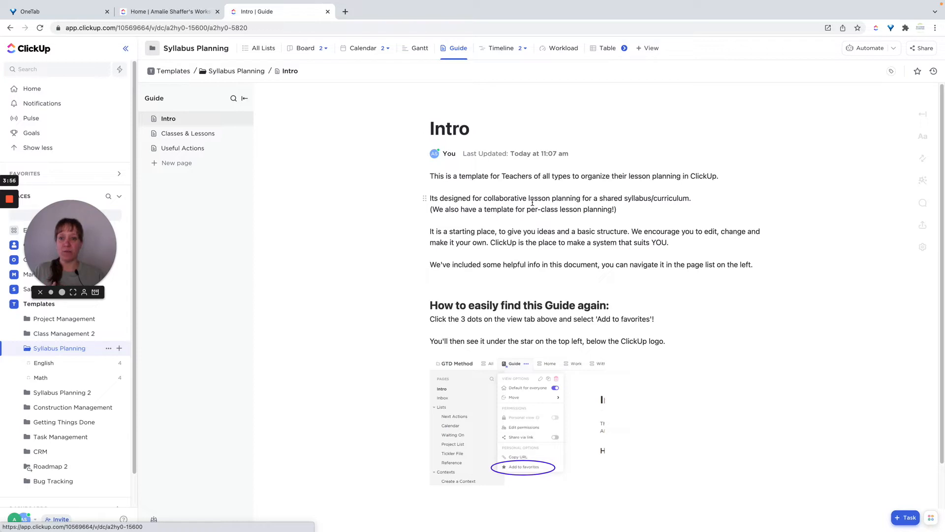
click(172, 134)
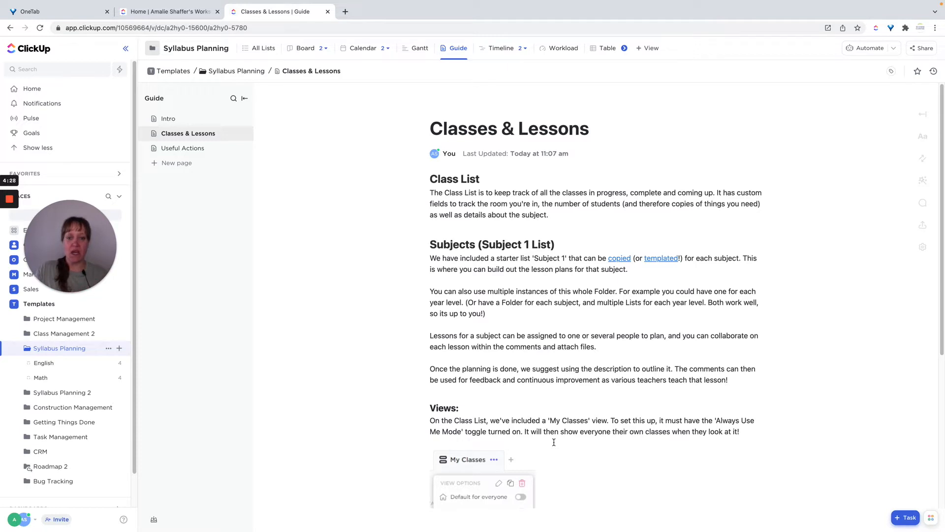
click(188, 154)
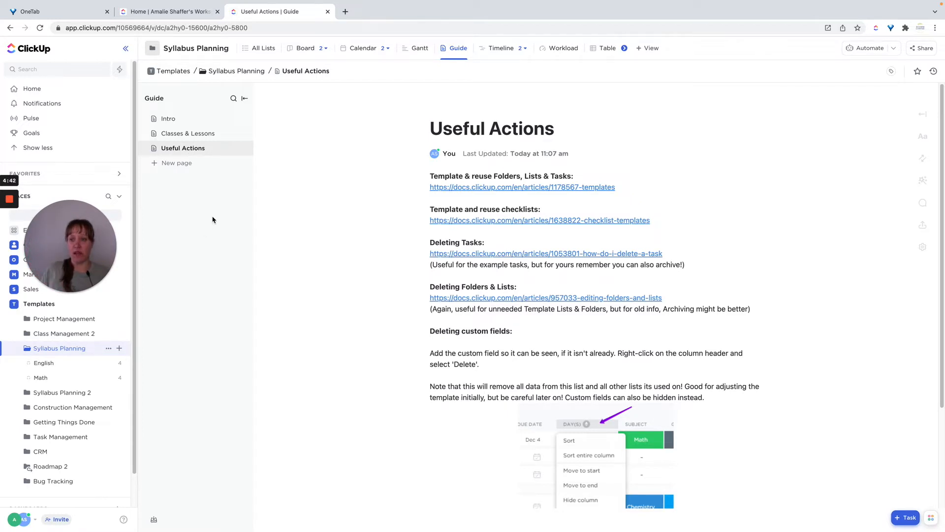
Return to the all-lists view and browse the English list's available fields and new column types, including the Number column form.
click(257, 51)
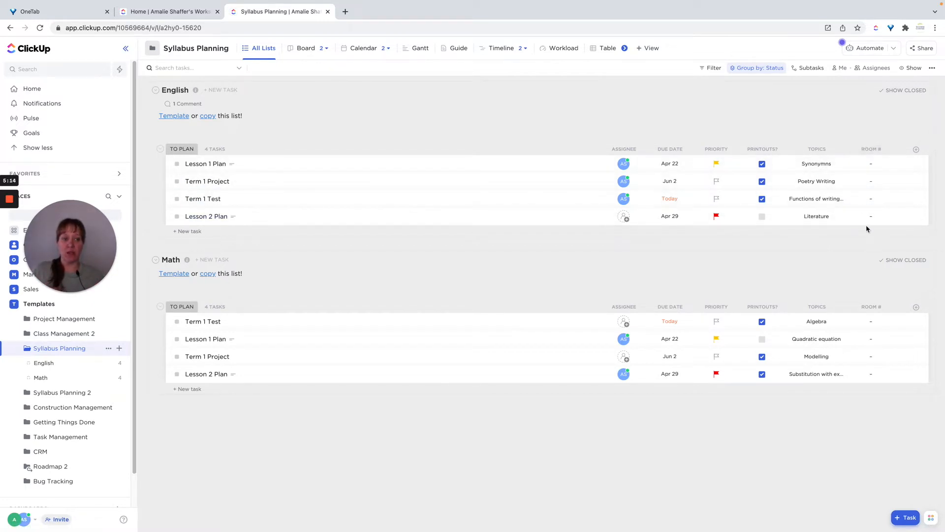
click(916, 150)
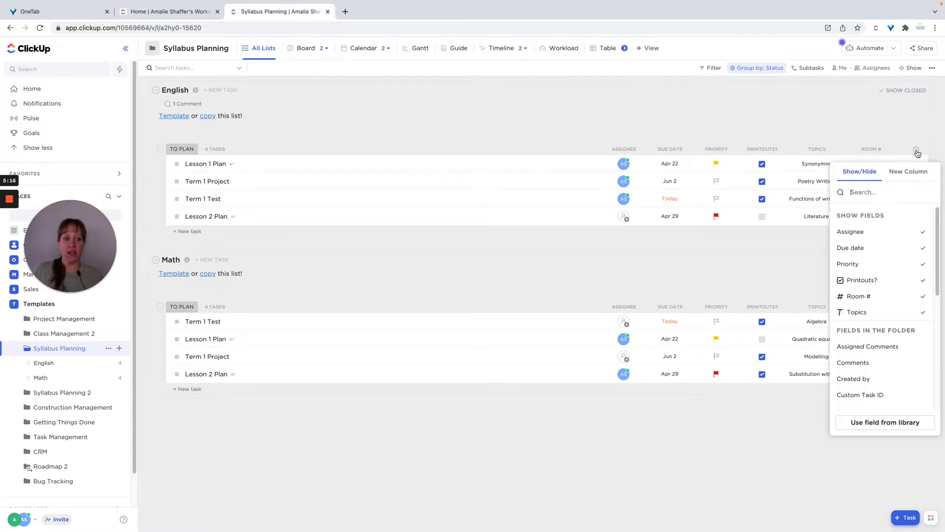
scroll(902, 224, down, 5)
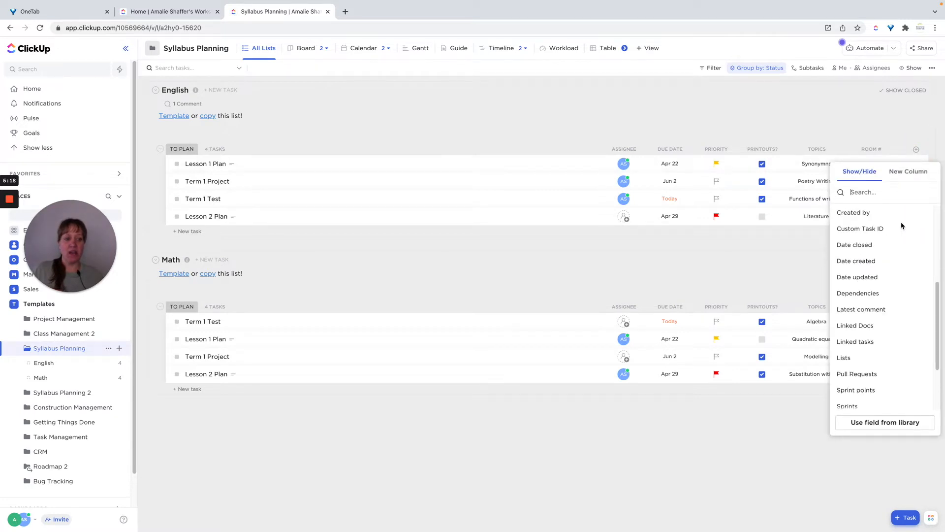
scroll(902, 225, up, 5)
scroll(901, 225, down, 6)
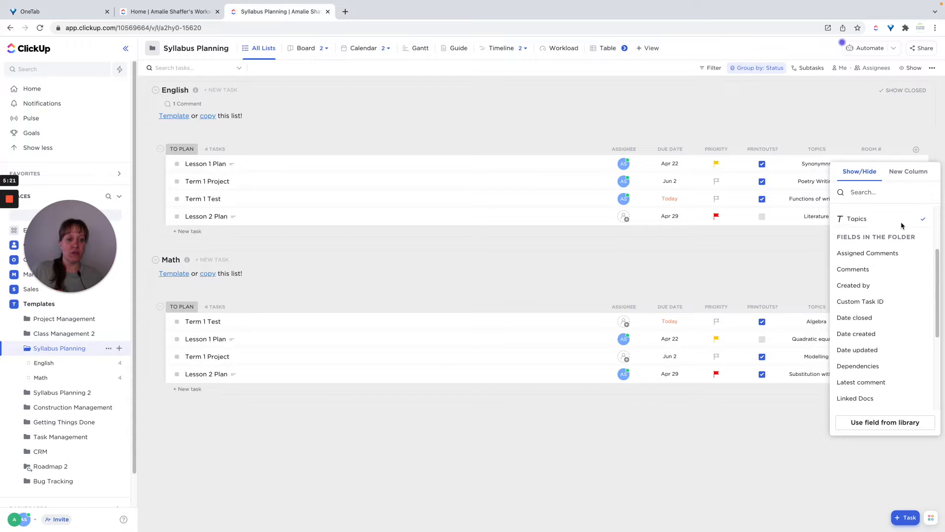
click(902, 171)
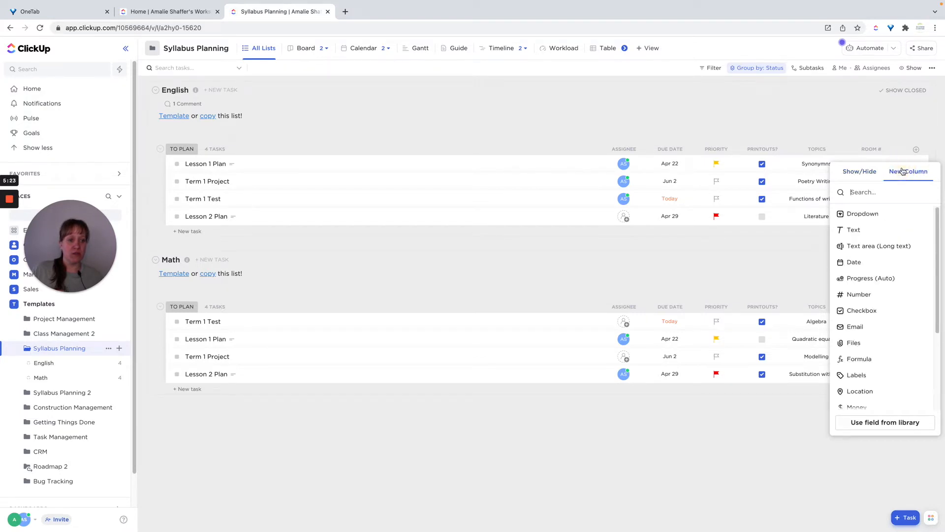
click(859, 295)
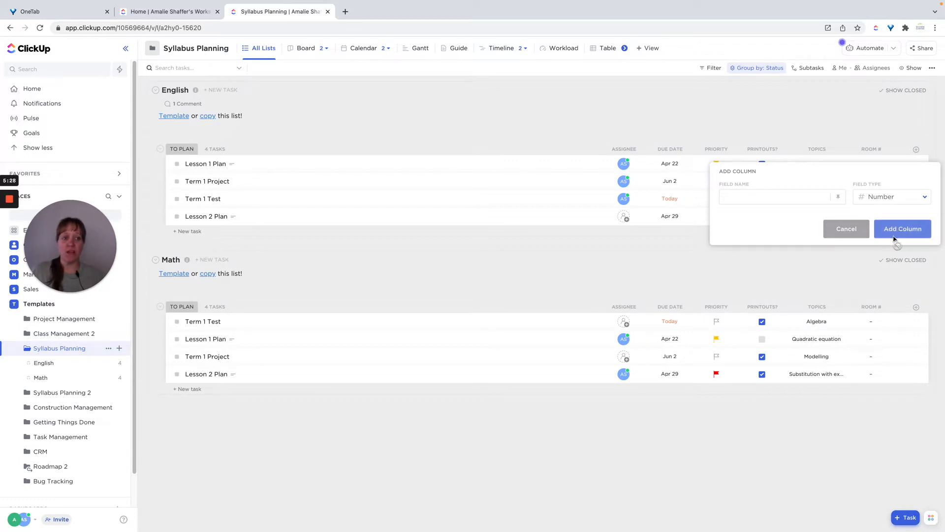
click(854, 230)
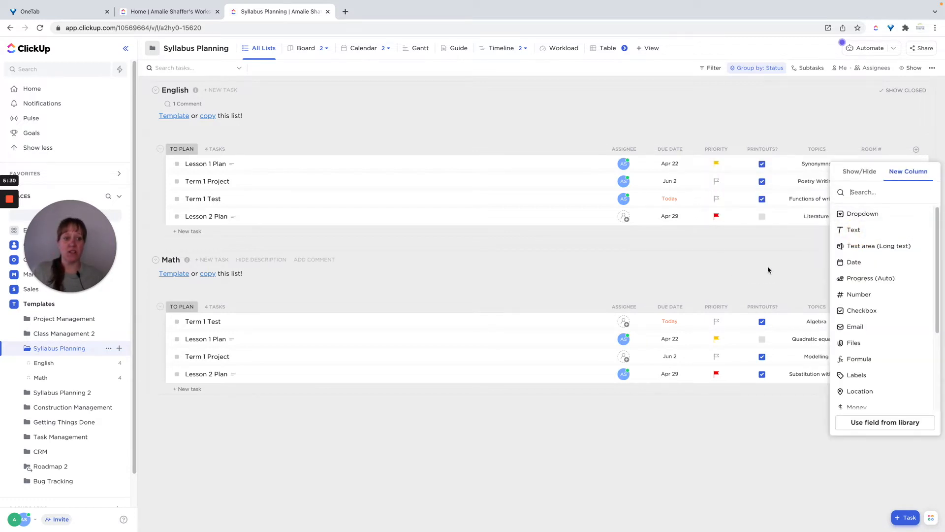
click(769, 270)
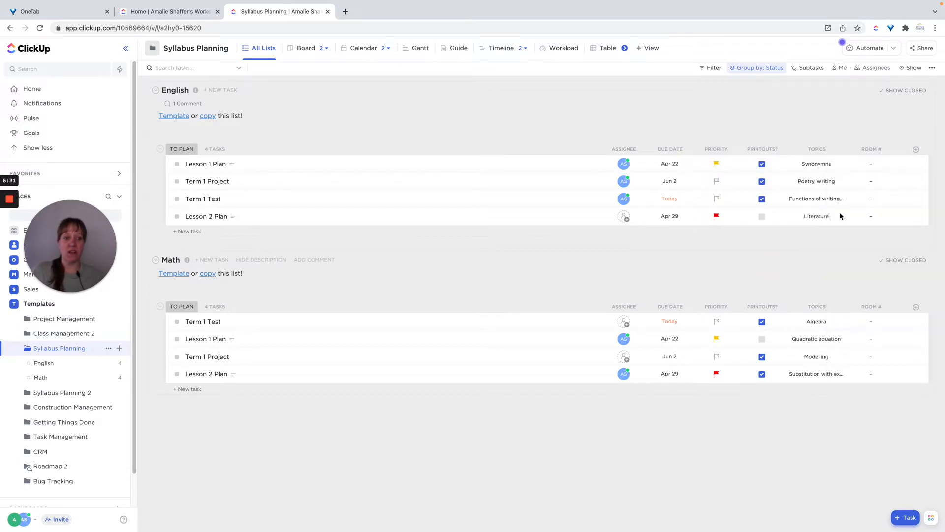
Hide the Room # column in the all-lists view.
click(868, 152)
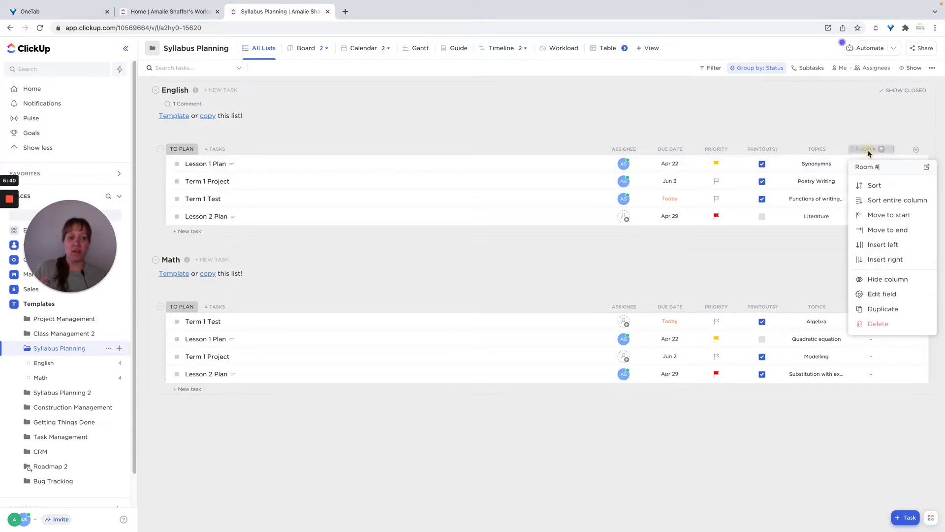
click(871, 279)
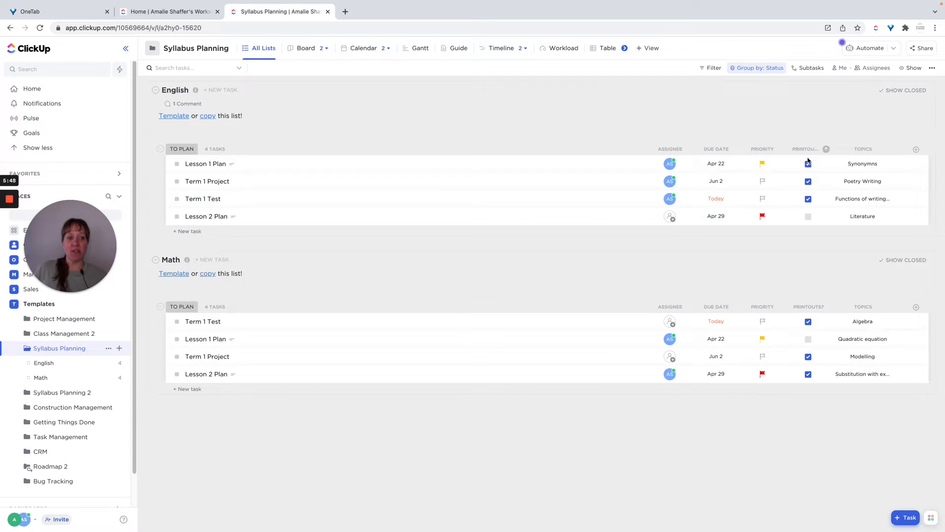
Examine the Topics column's options and the column types that can be added to the English list.
click(864, 151)
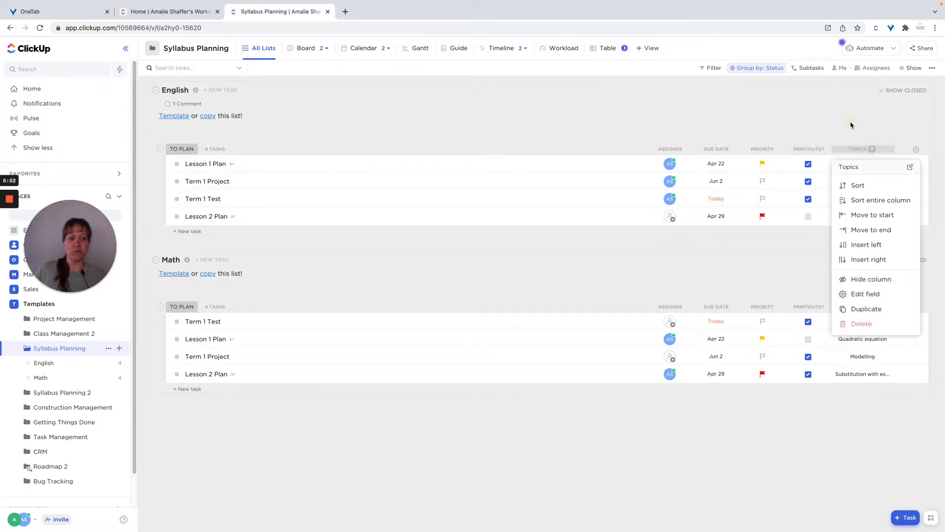
click(850, 122)
click(916, 149)
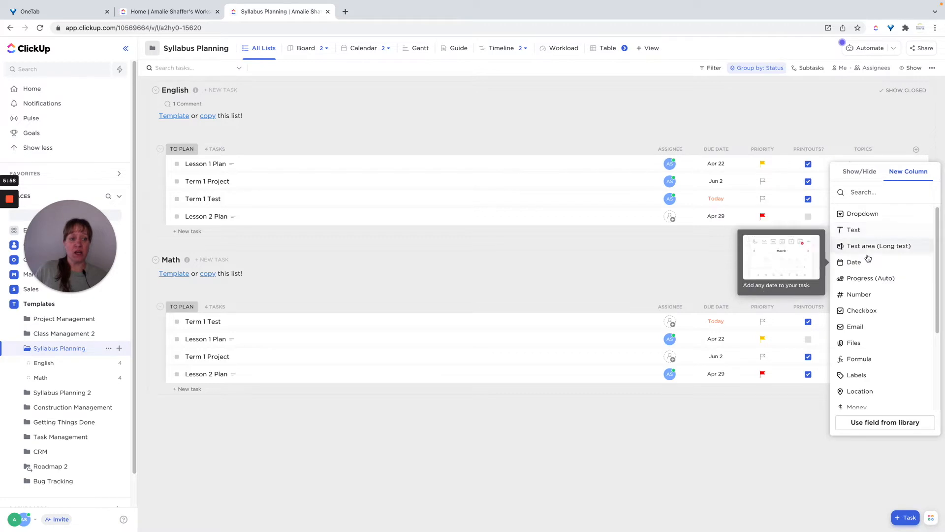
click(764, 111)
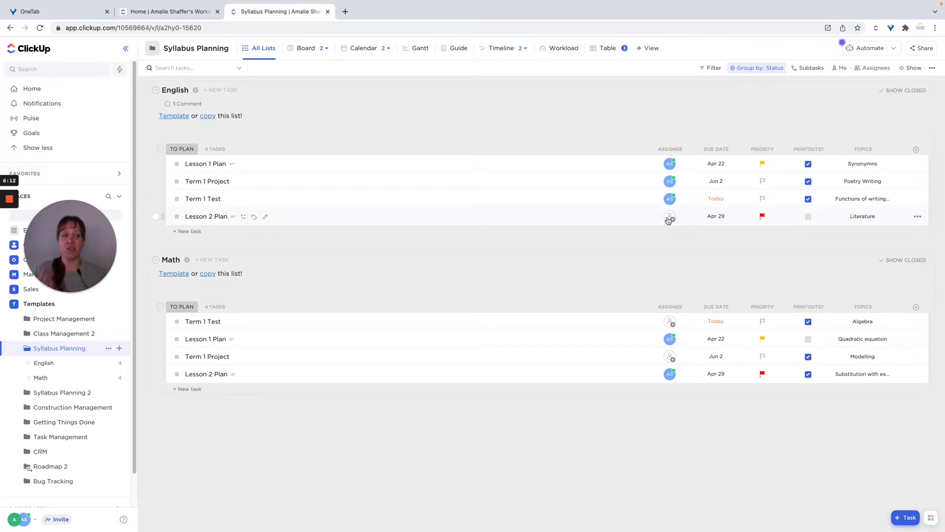
Browse the column types that can be added to the English list, including the Website column form, and leave without adding one.
click(916, 150)
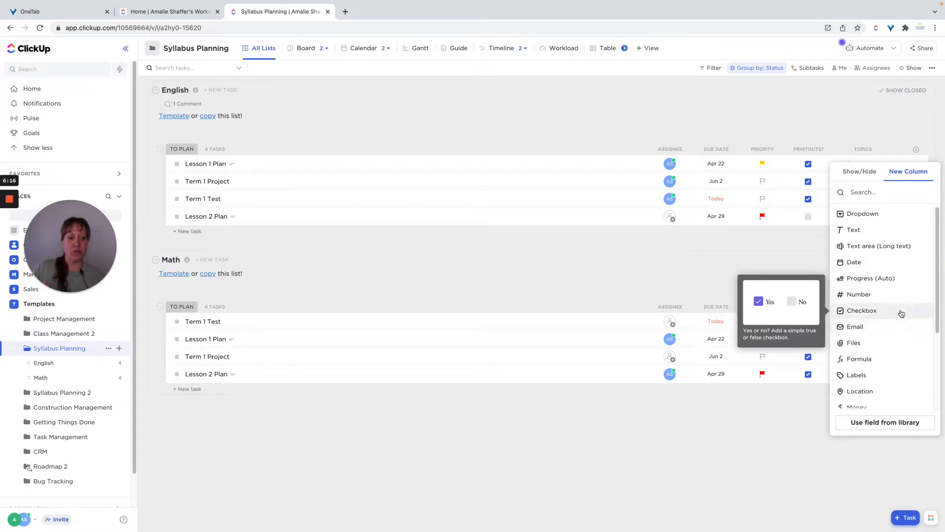
scroll(894, 315, down, 3)
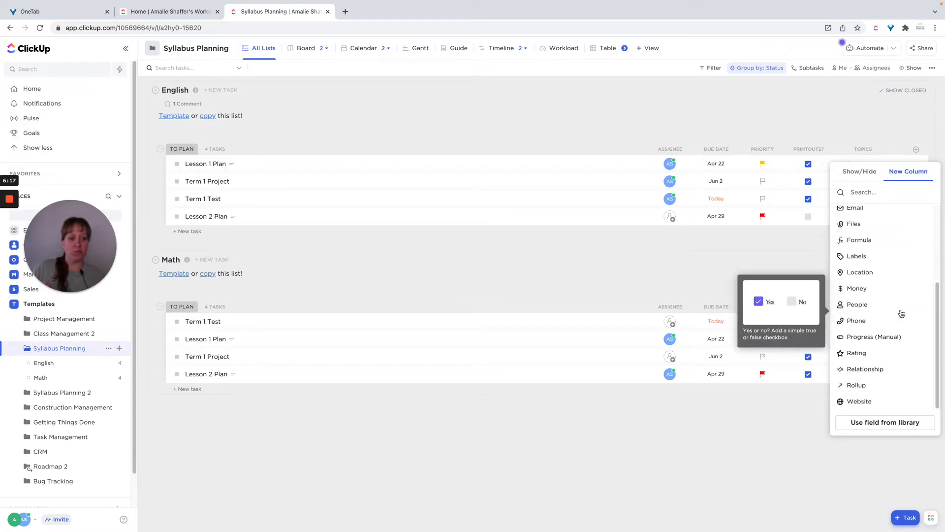
click(855, 403)
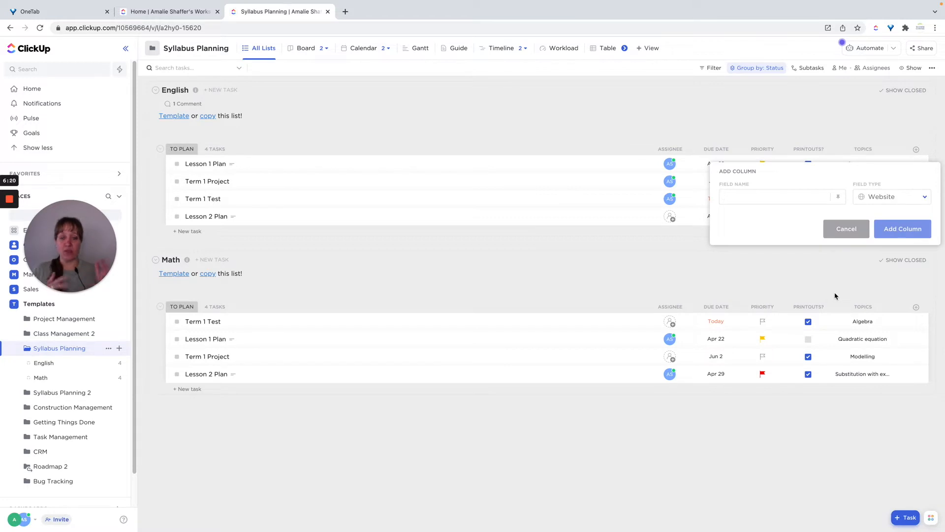
click(844, 229)
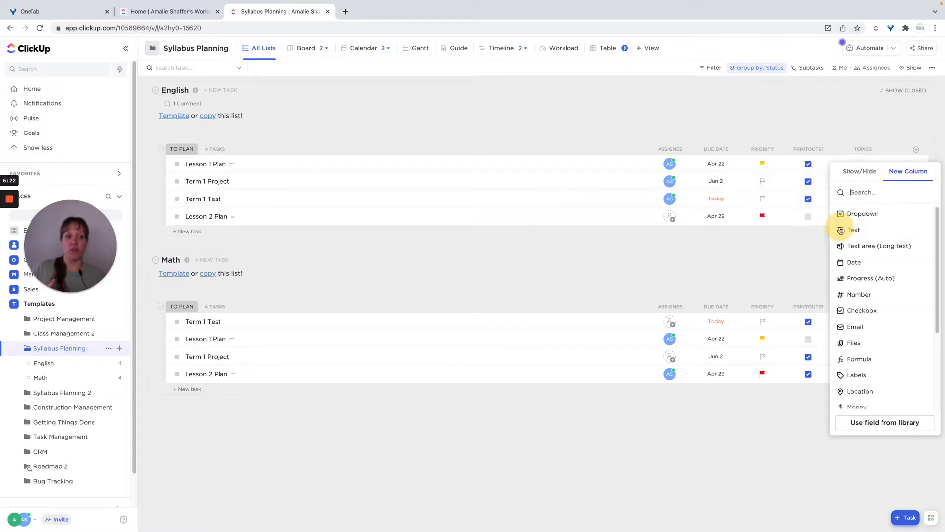
click(677, 126)
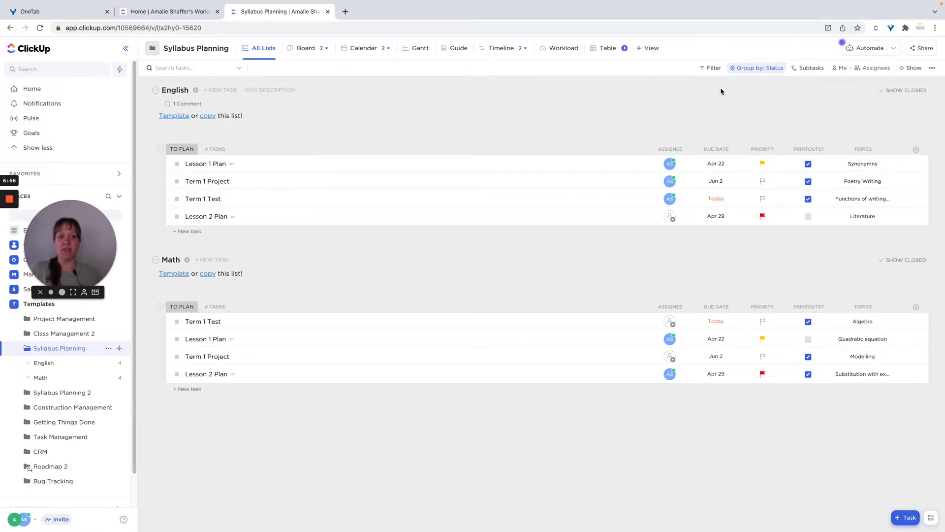
Switch to the second Board view, the one not marked required, limit it to own tasks with Me mode, and save the view.
click(311, 50)
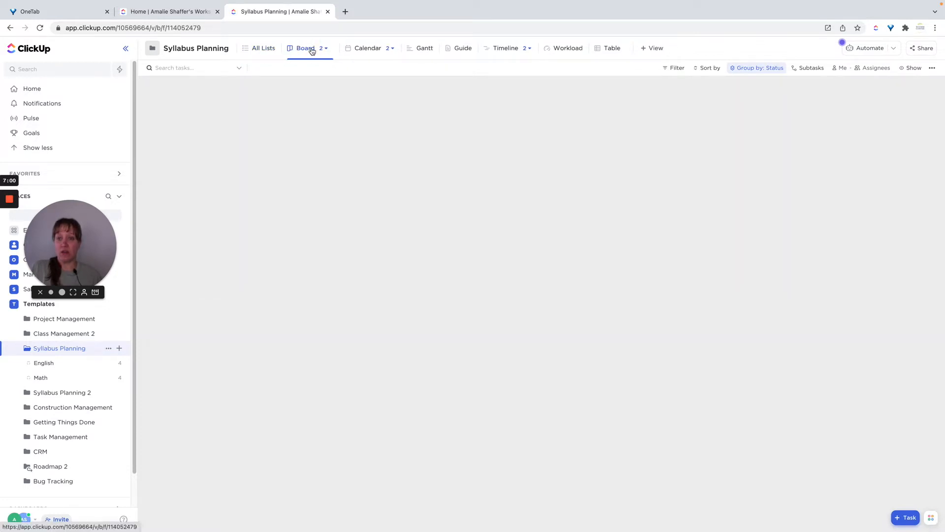
click(327, 50)
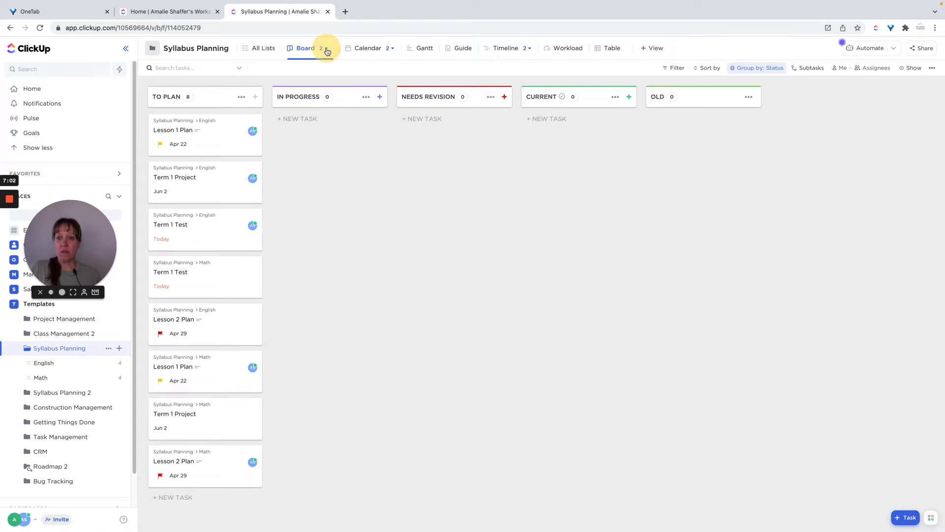
click(308, 104)
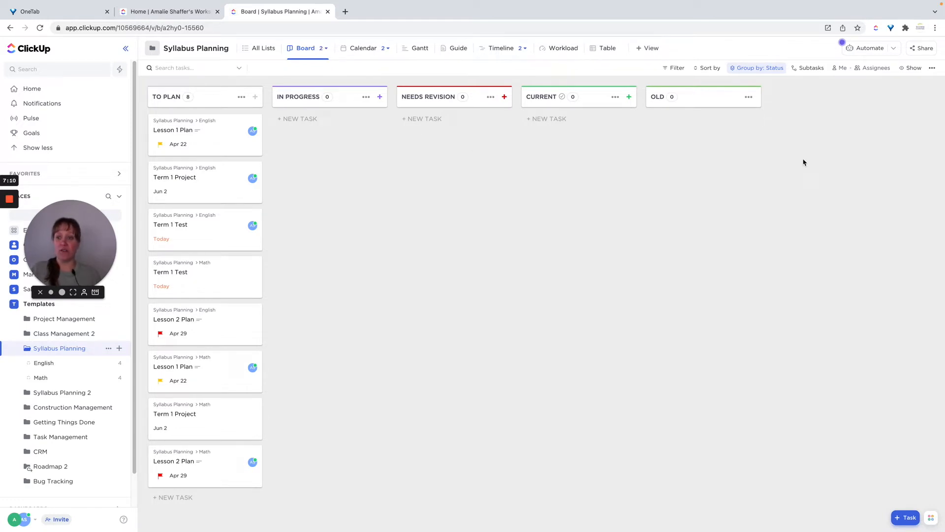
click(842, 68)
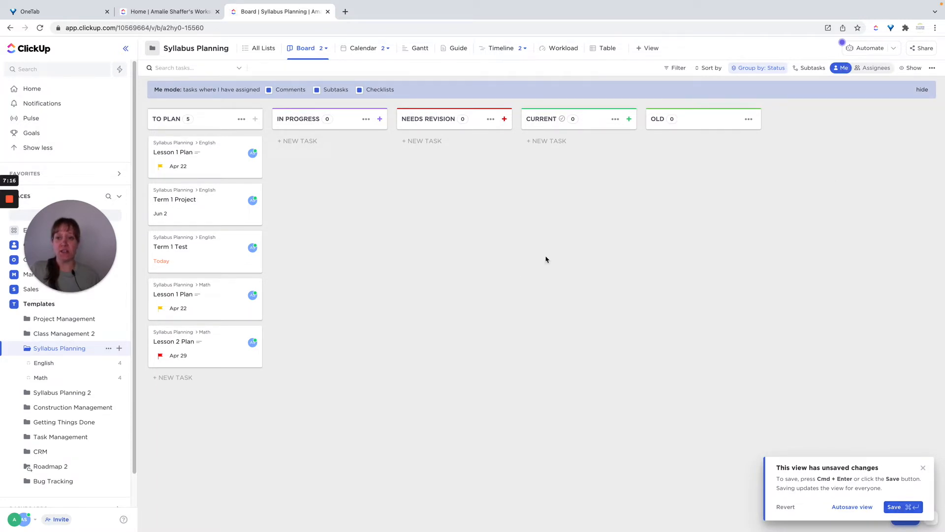
click(895, 507)
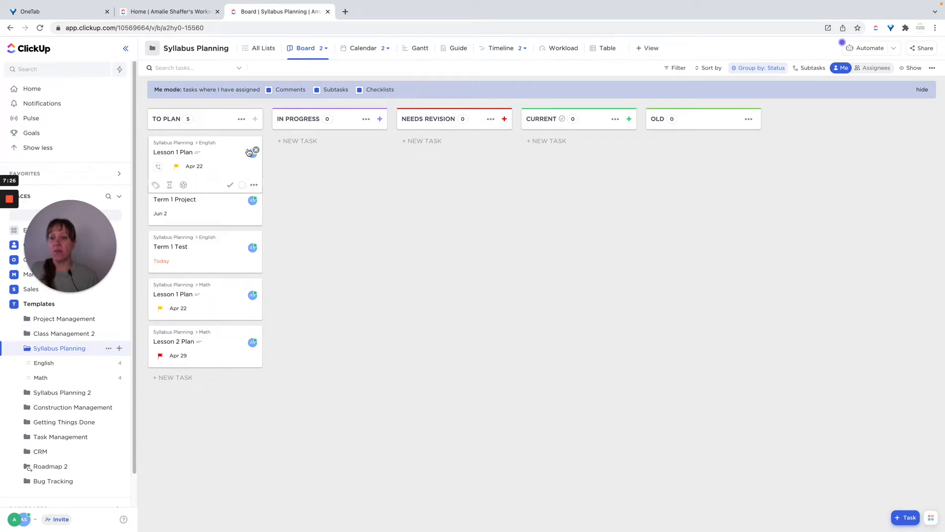
Move the English Lesson 1 Plan card to In Progress and the English Term 1 Test card to Needs Revision.
mouse_move(249, 153)
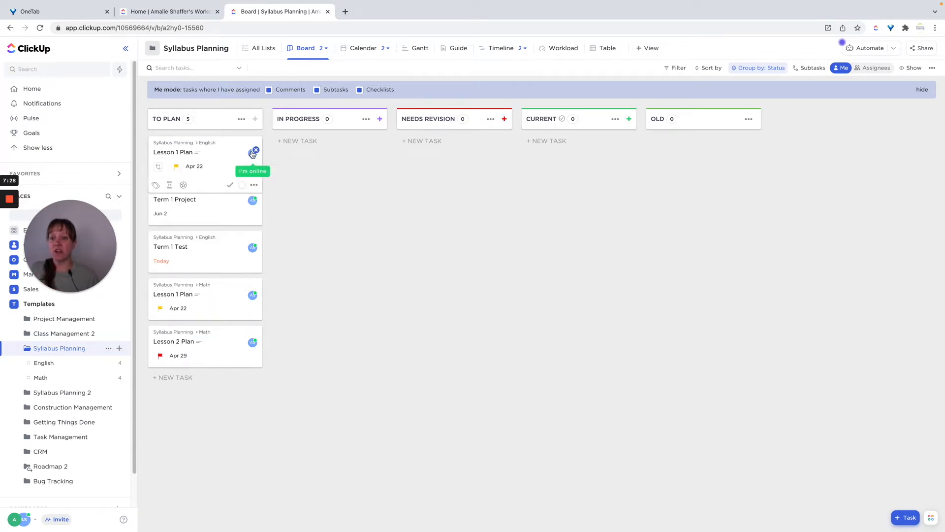
drag(211, 158, 324, 166)
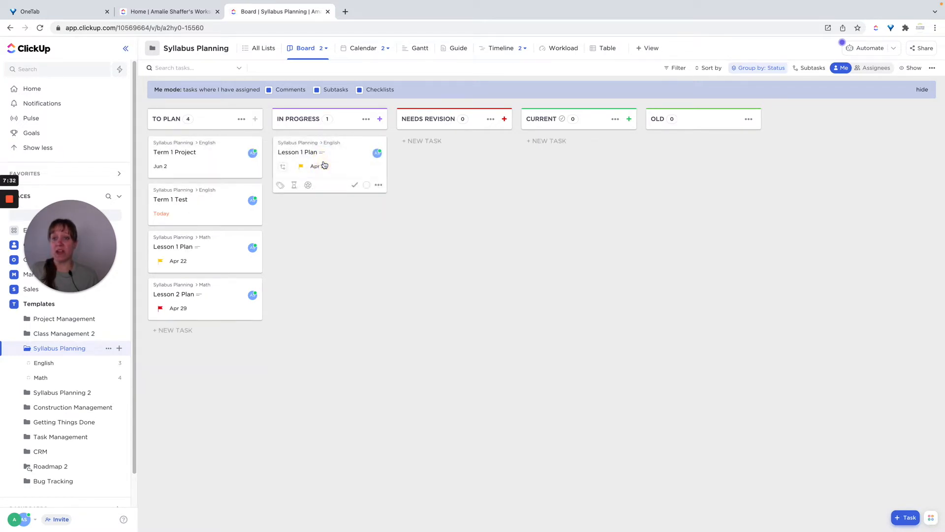
drag(214, 206, 450, 153)
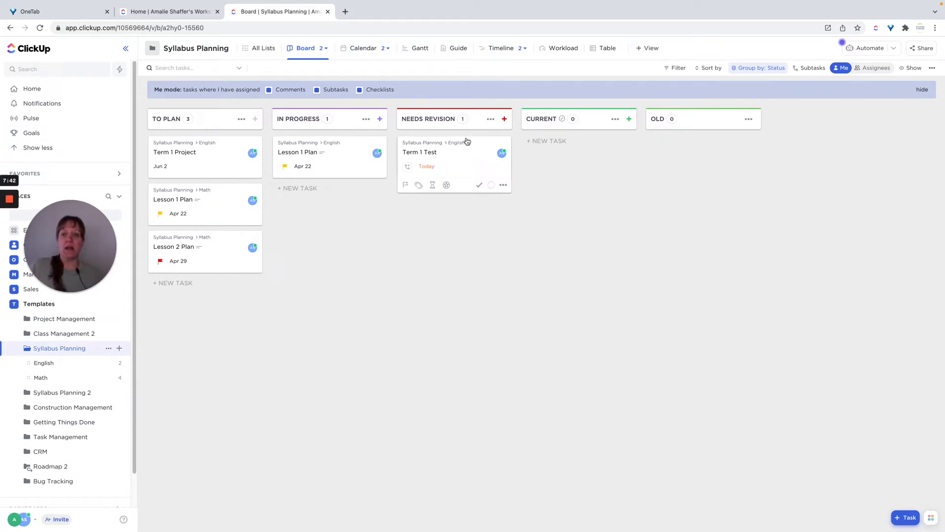
Switch to the required Board view and save its pending view changes.
click(328, 50)
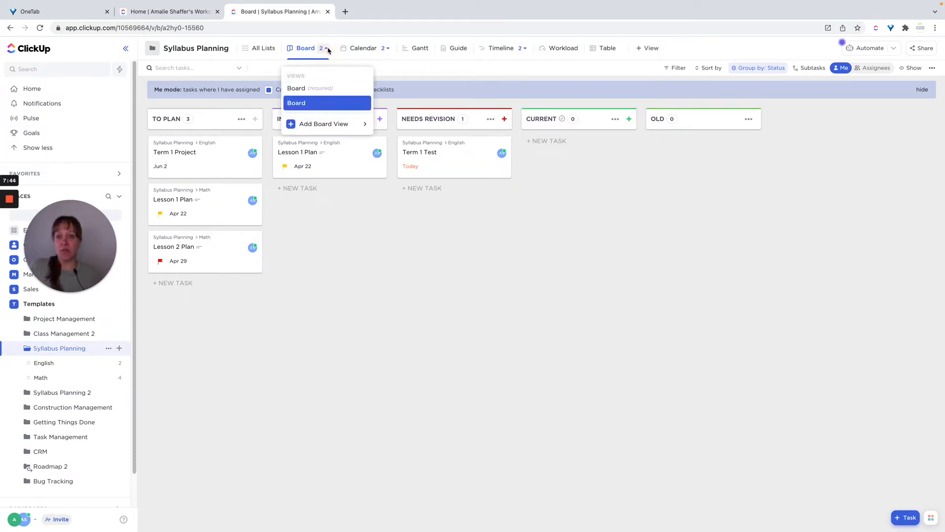
click(315, 90)
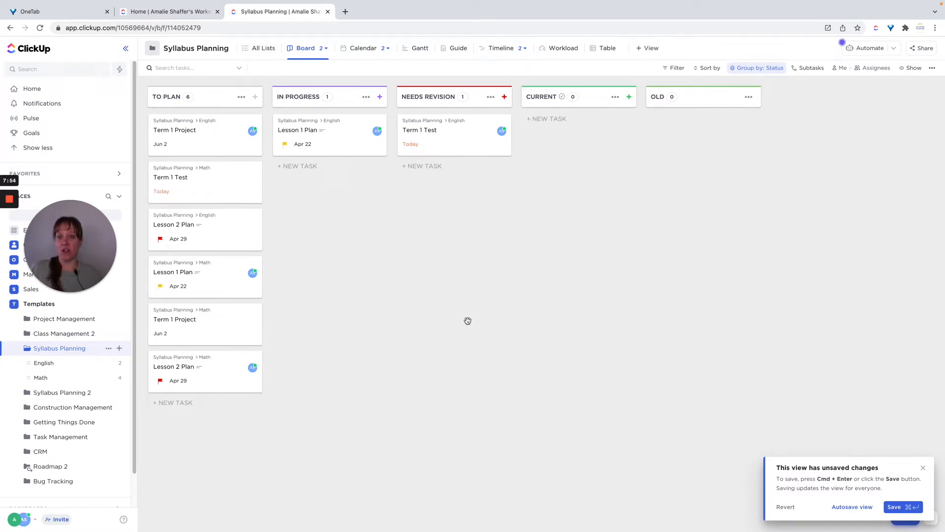
click(894, 506)
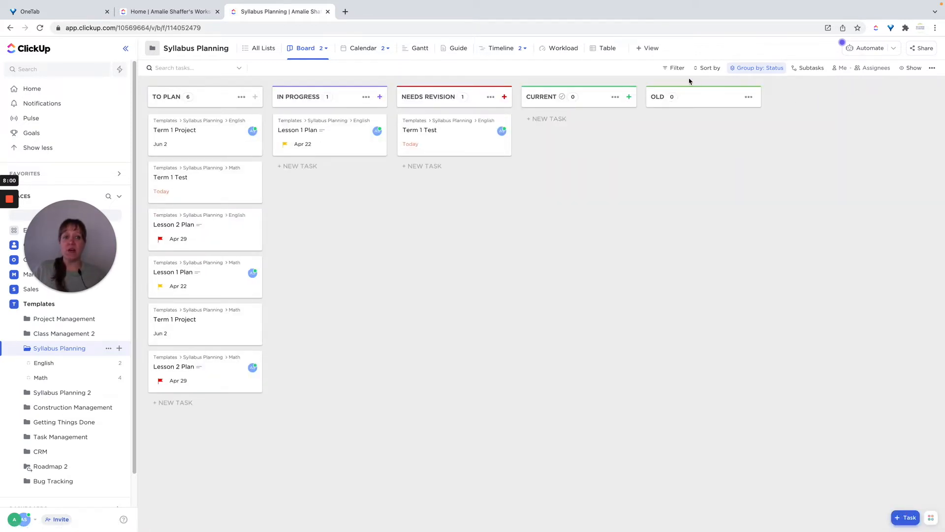
Filter the required Board view by Assignee Is the member shown on the task cards, and dismiss the save reminder.
click(671, 70)
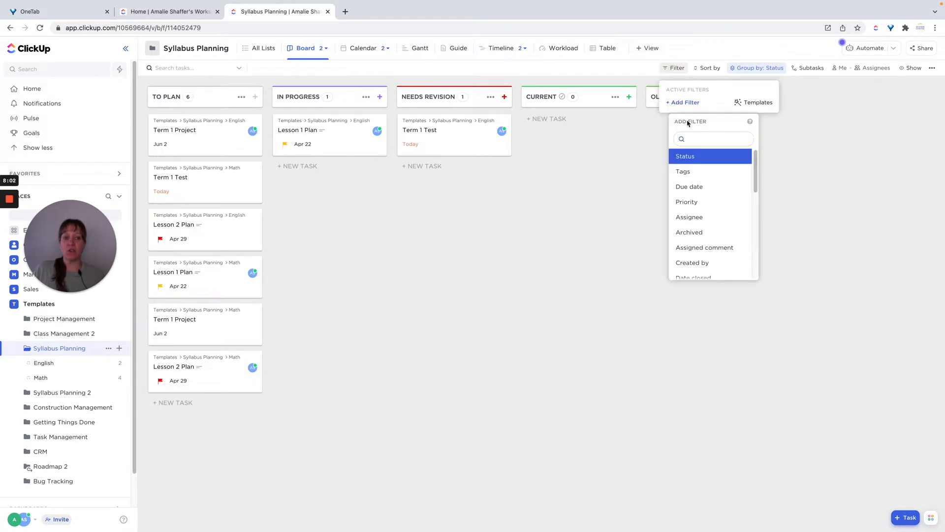
click(689, 217)
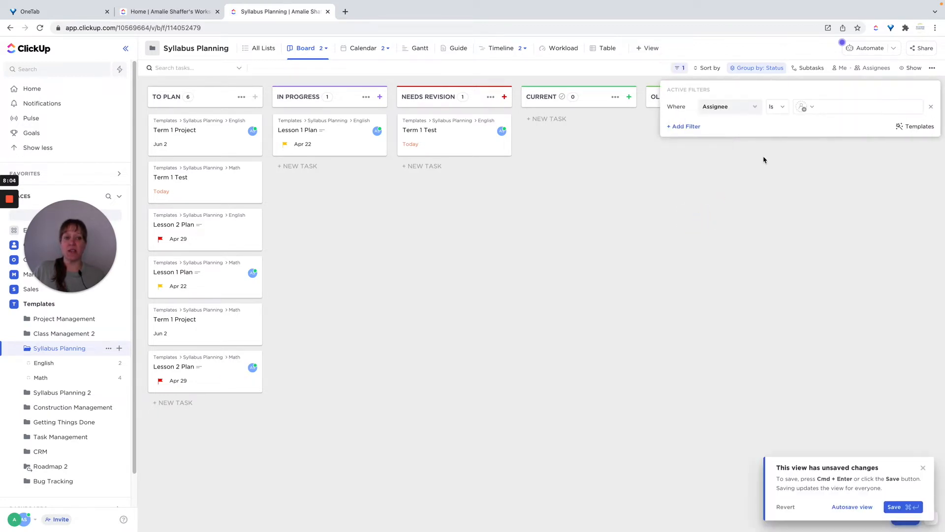
click(838, 106)
click(827, 176)
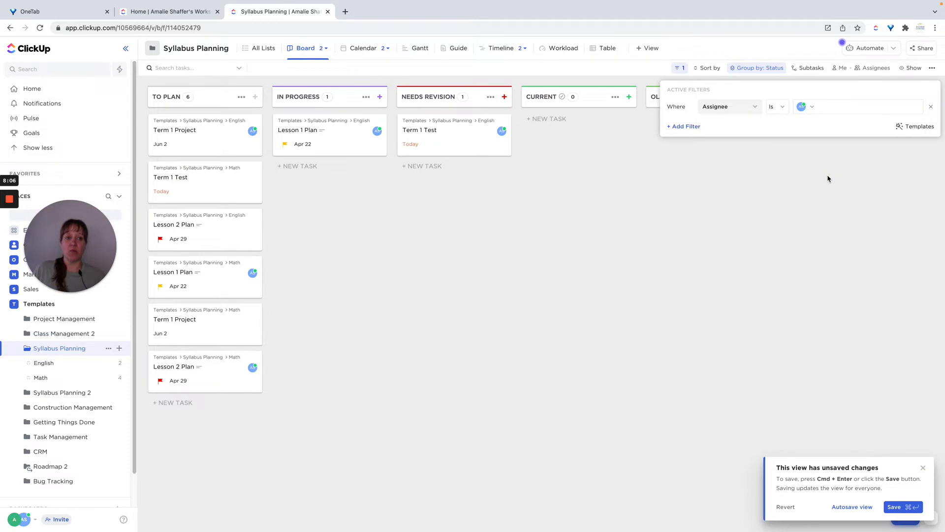
click(827, 178)
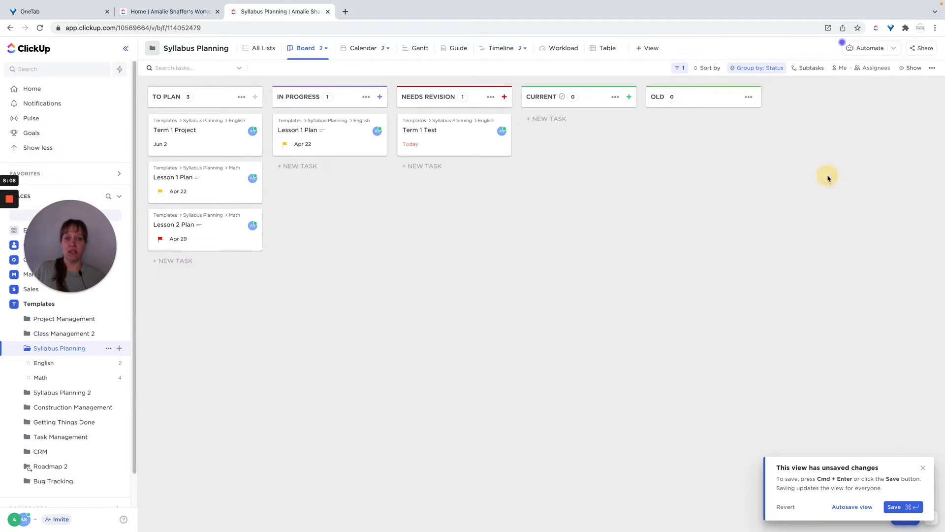
click(923, 468)
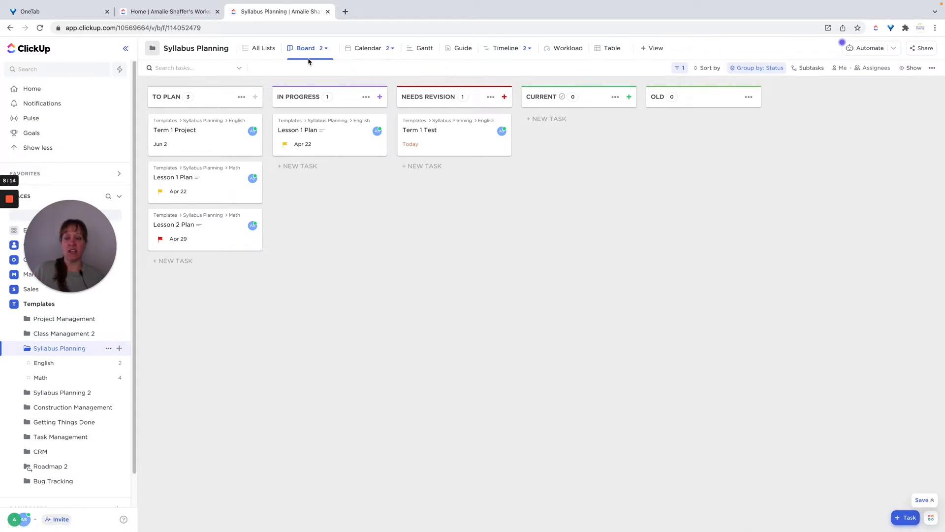
Rename the required Board view as My Classes.
click(327, 49)
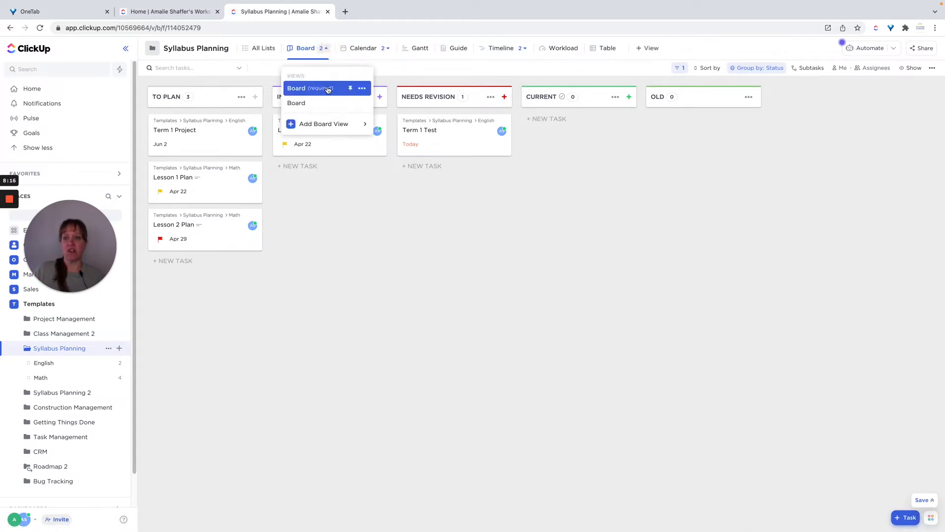
click(362, 88)
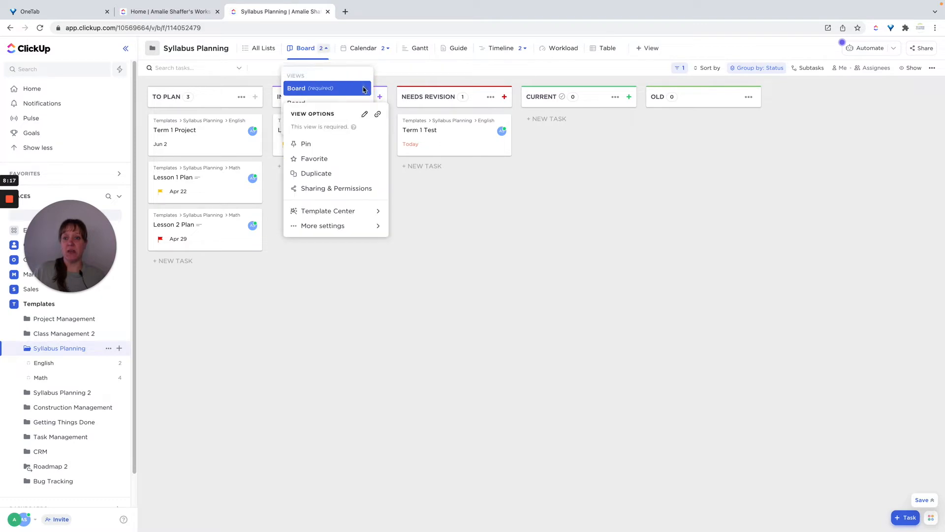
click(365, 117)
text(Bo)
key(BackSpace)
key(BackSpace)
text(My Classes)
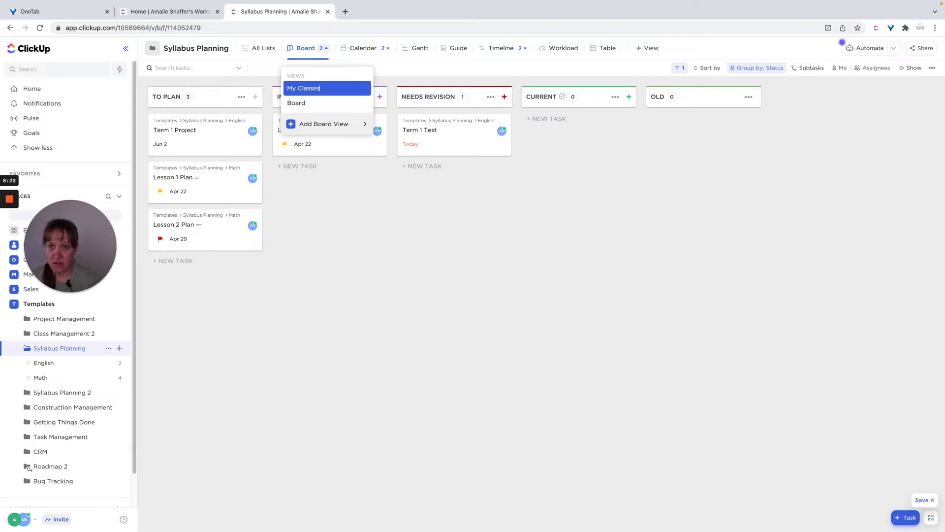
click(457, 313)
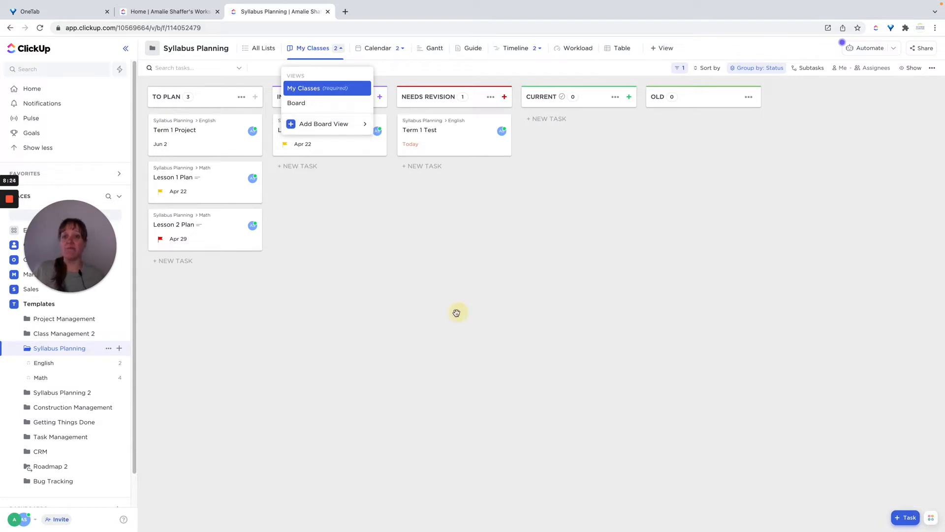
Open the second Calendar view and look through the scheduled tasks from March to June 2022, returning to March.
click(379, 54)
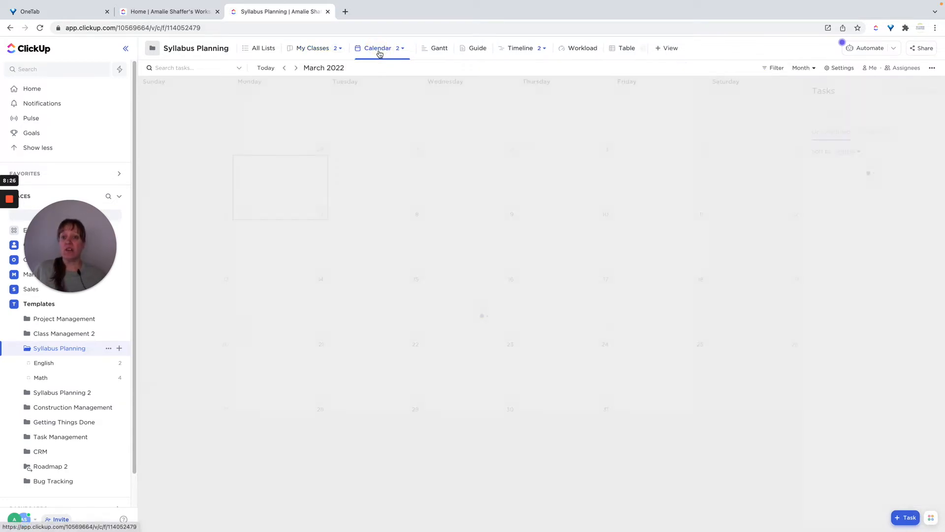
click(404, 49)
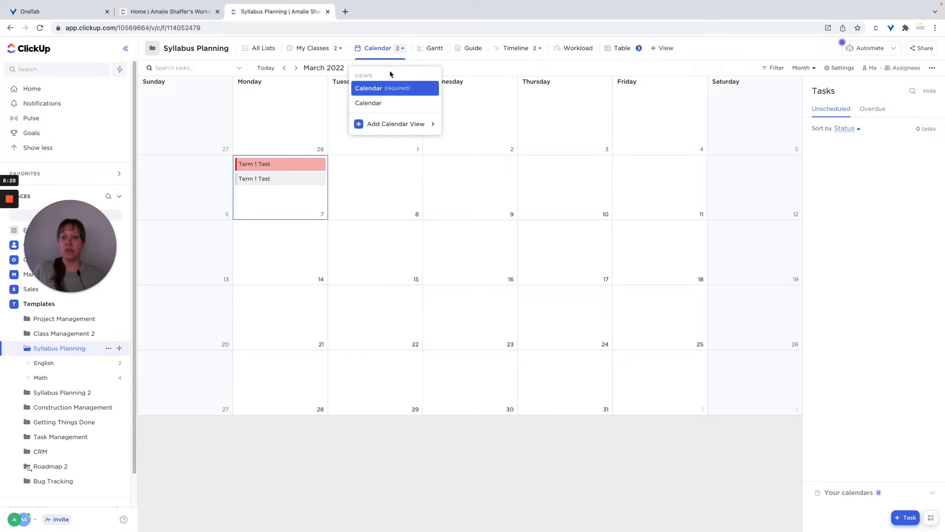
click(369, 103)
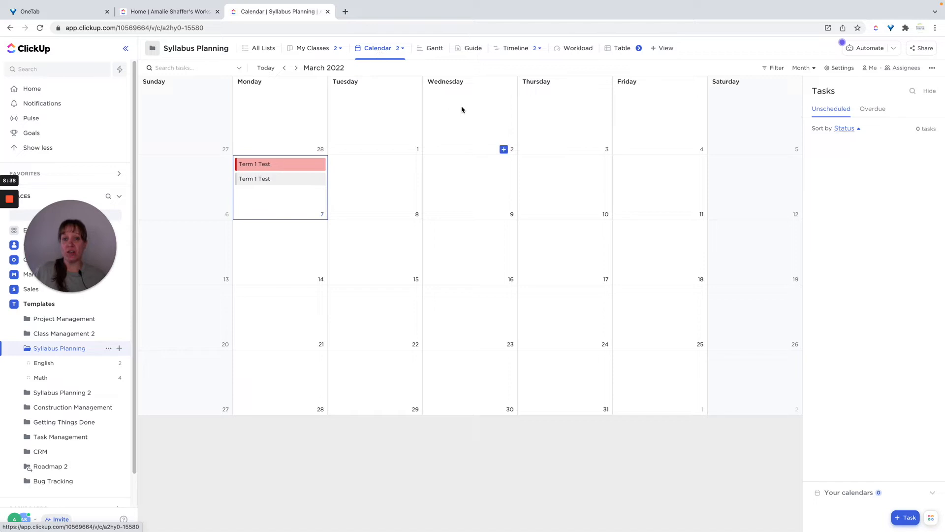
click(296, 68)
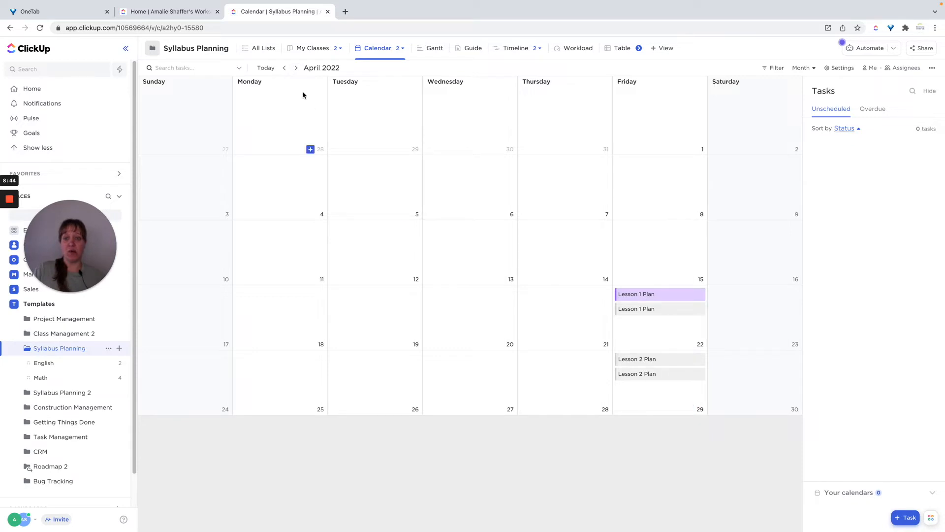
click(296, 69)
click(296, 68)
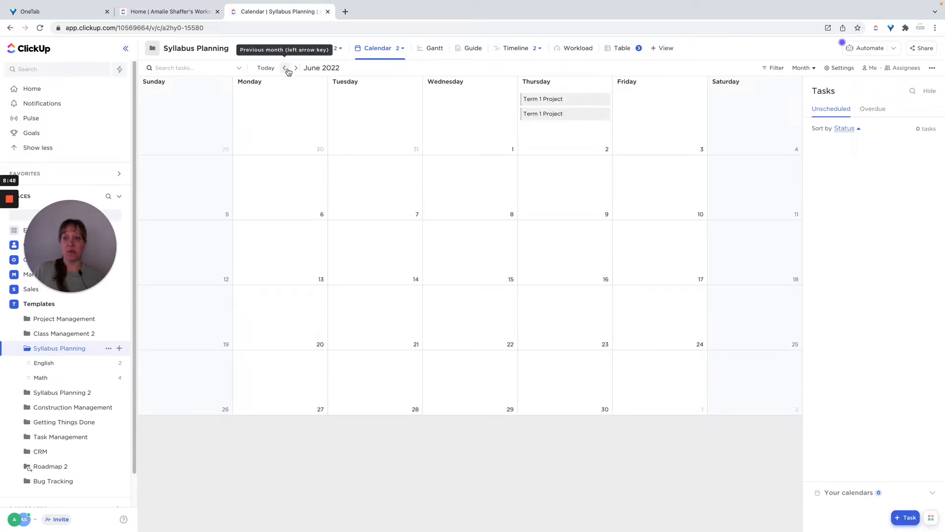
click(286, 68)
click(286, 68)
click(285, 68)
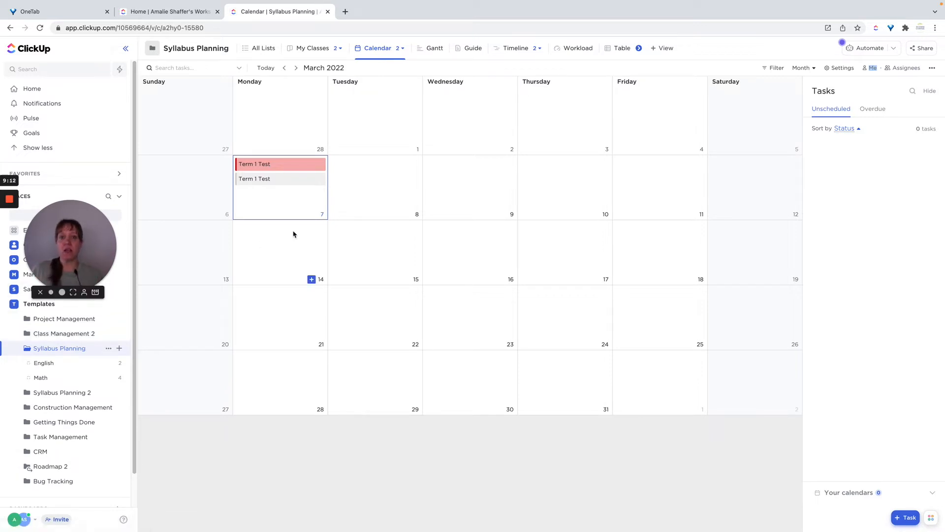
Glance at the Guide and open the second Timeline view, the one grouped by list.
click(468, 48)
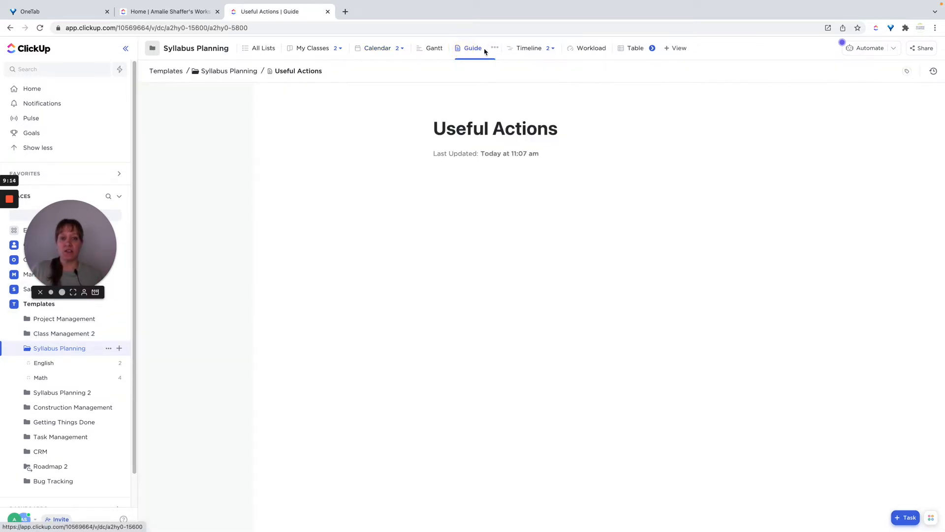
click(525, 50)
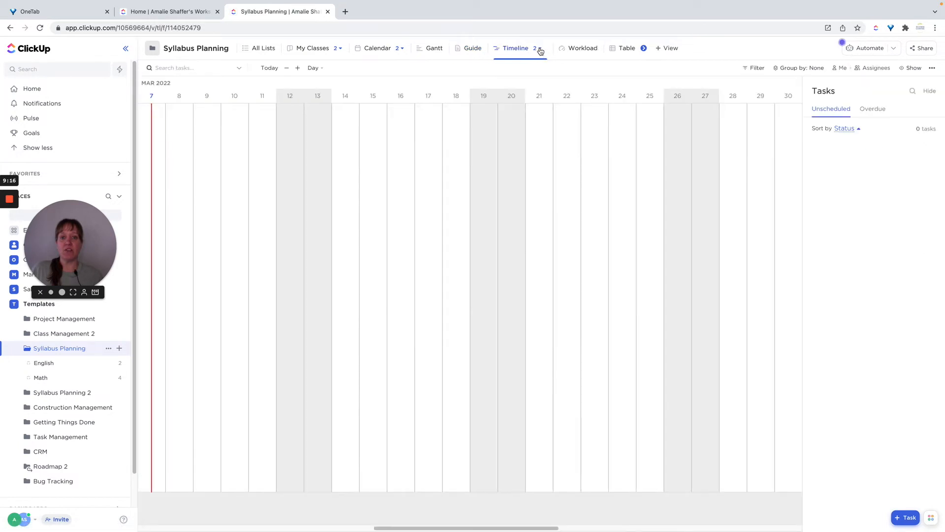
click(539, 49)
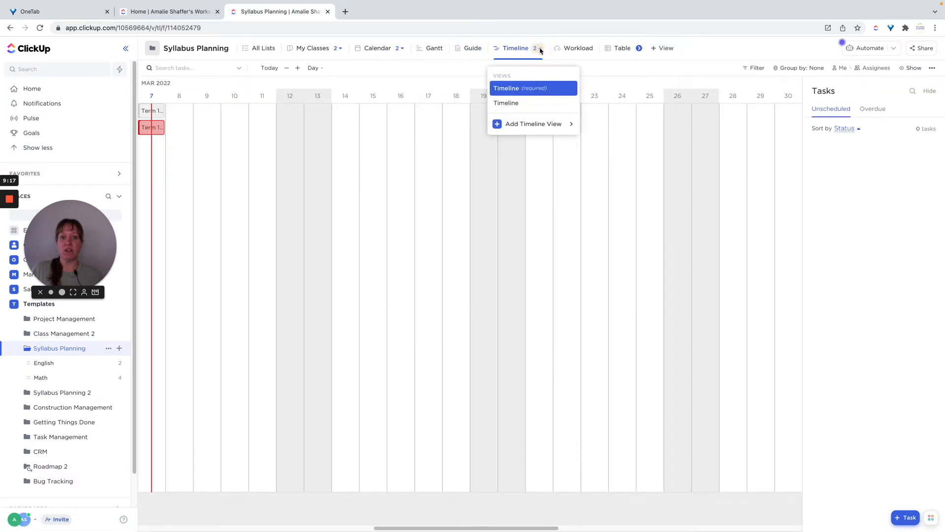
click(521, 104)
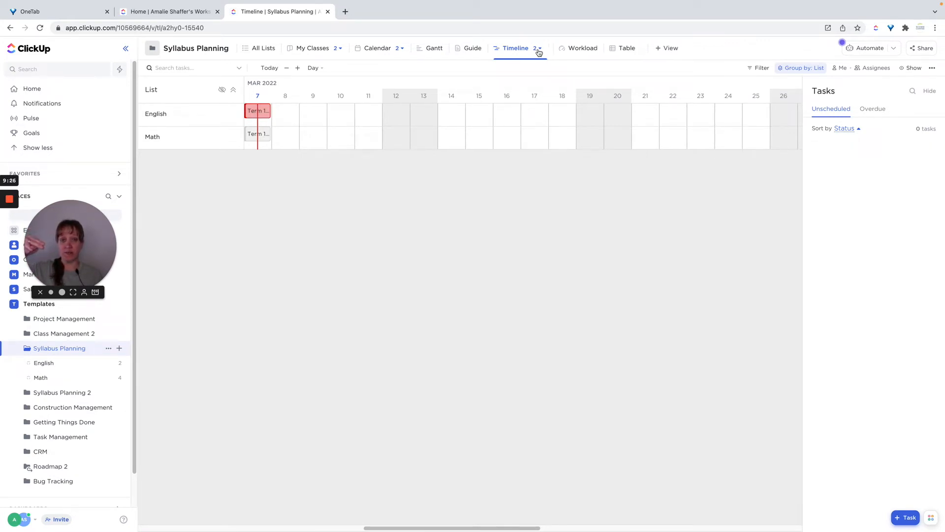
Return to the ungrouped, required Timeline view of Syllabus Planning and open the English list.
click(539, 48)
click(514, 88)
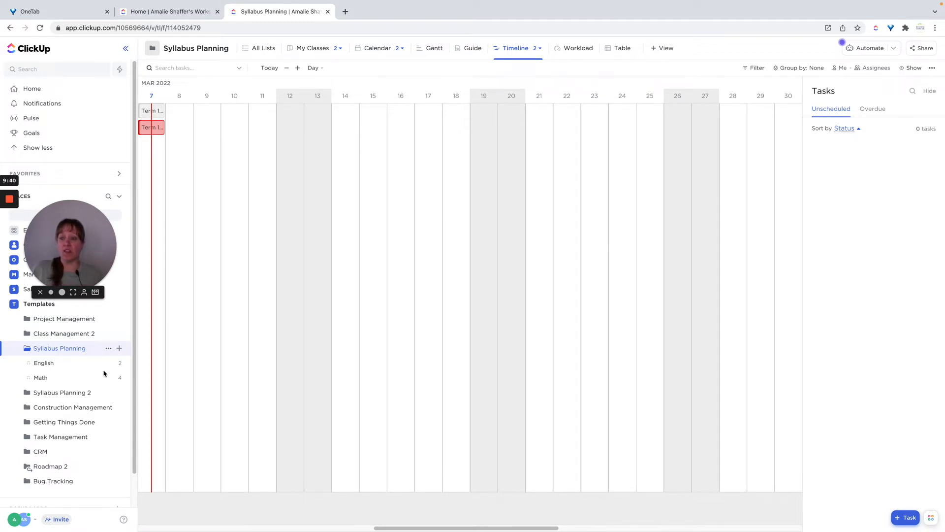
click(44, 363)
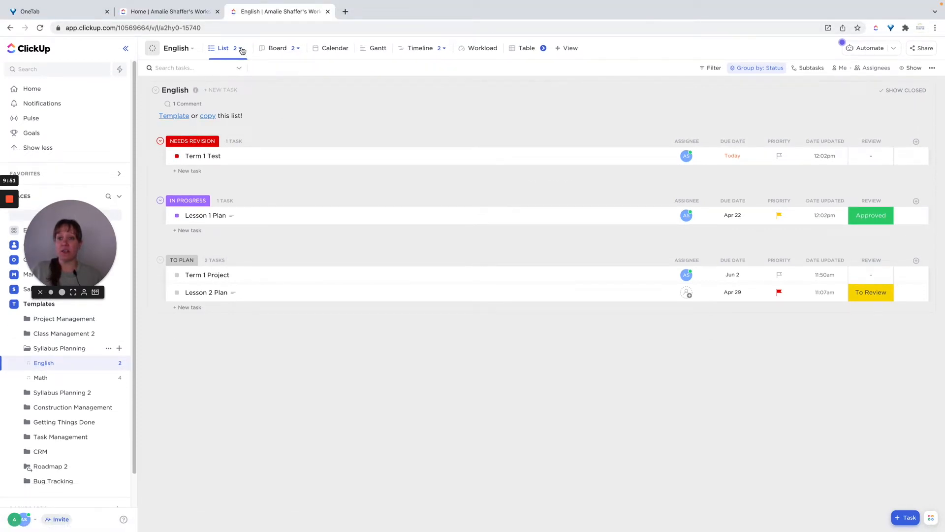
Open the English list's Review view and inspect its active filters.
click(240, 48)
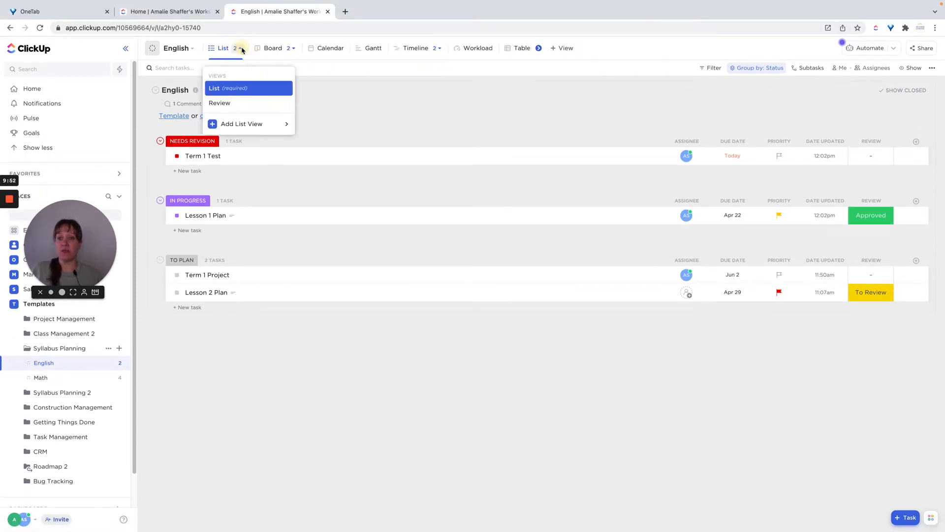
click(223, 104)
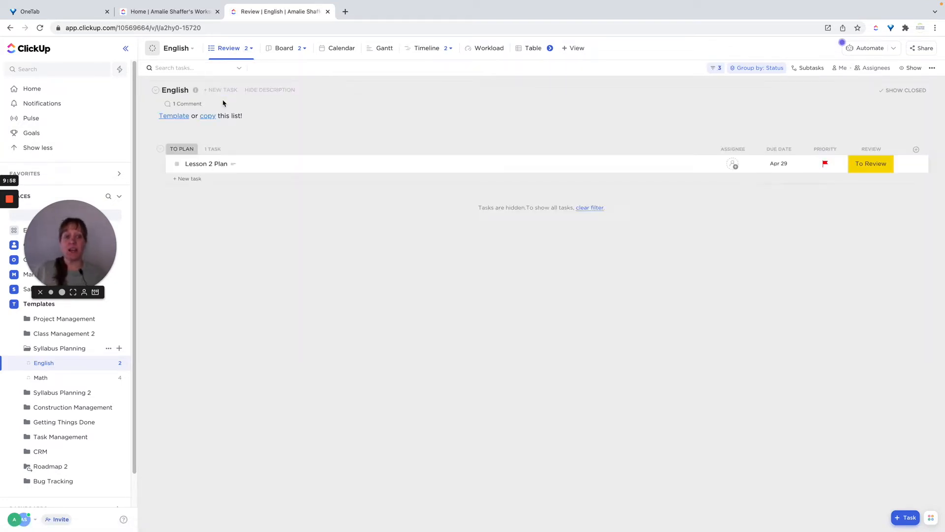
click(716, 74)
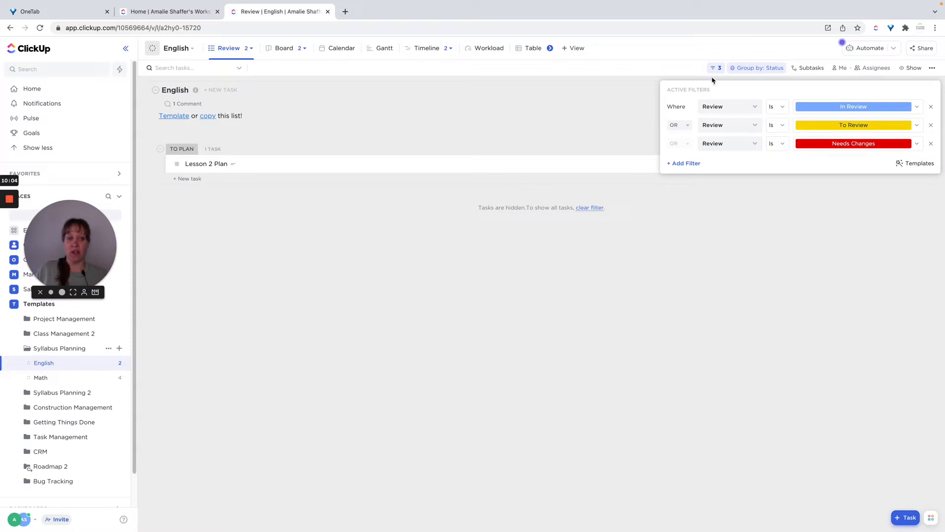
click(639, 94)
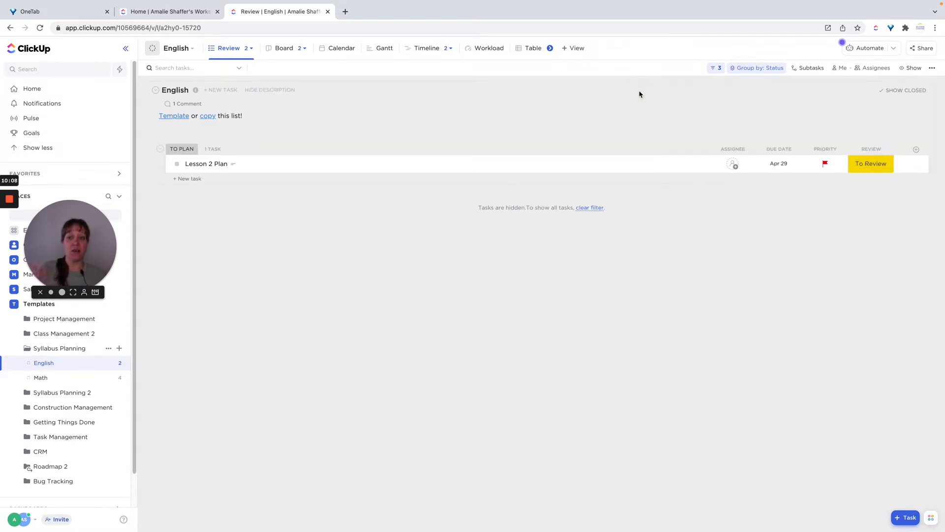
Add a new List view to the English list.
click(252, 49)
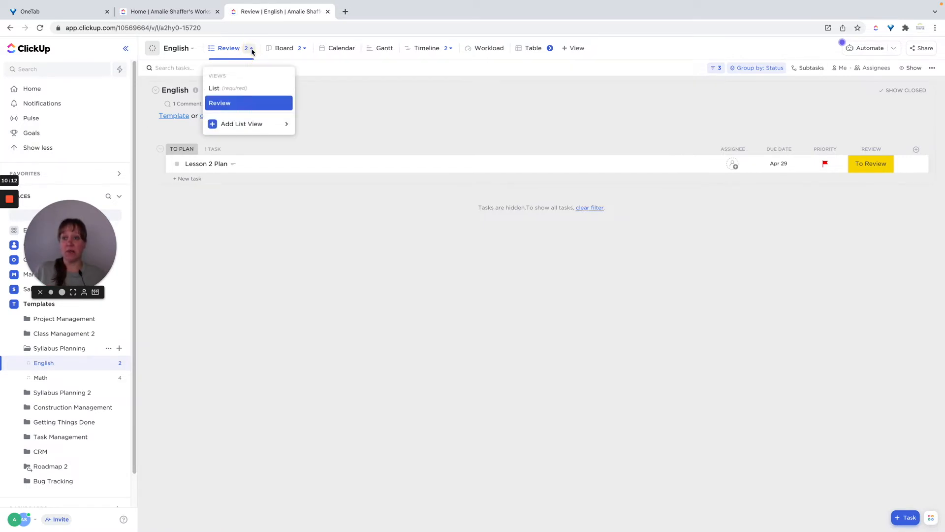
click(246, 123)
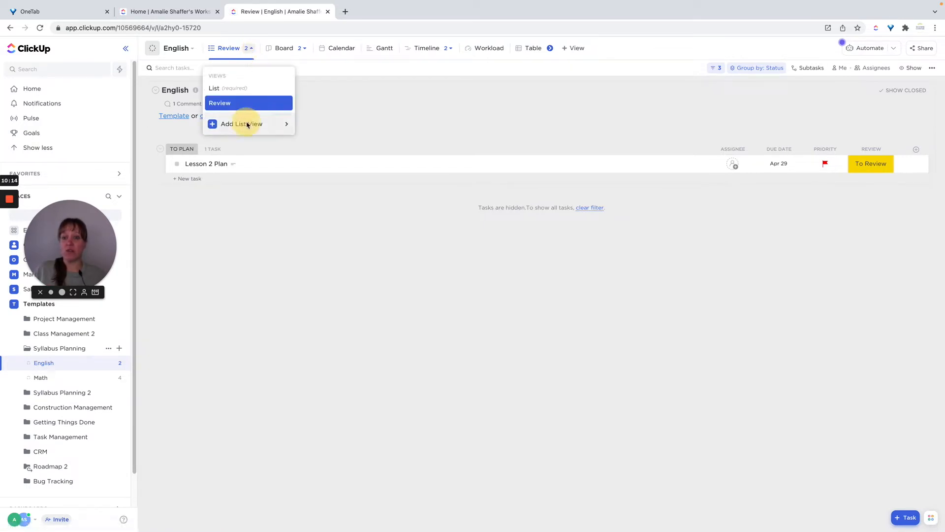
click(841, 240)
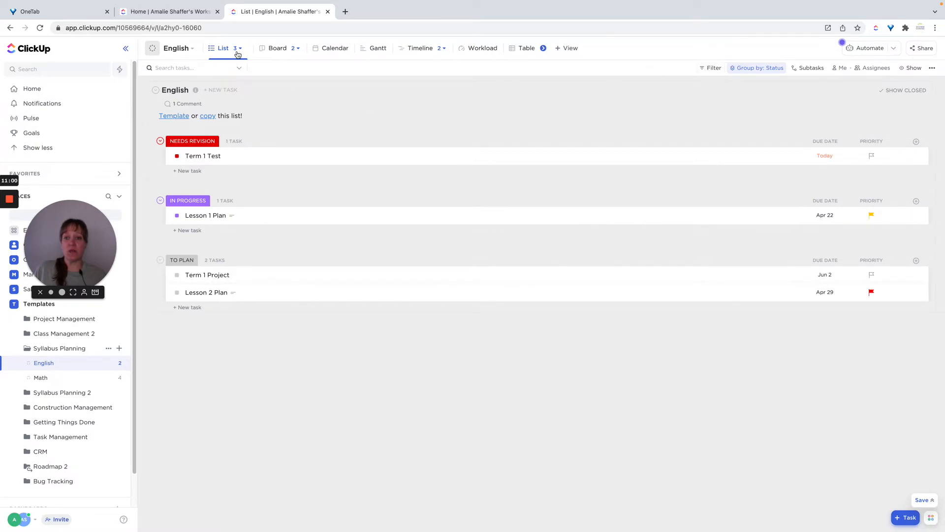
Filter the new List view to show tasks whose Priority Is Urgent.
click(709, 69)
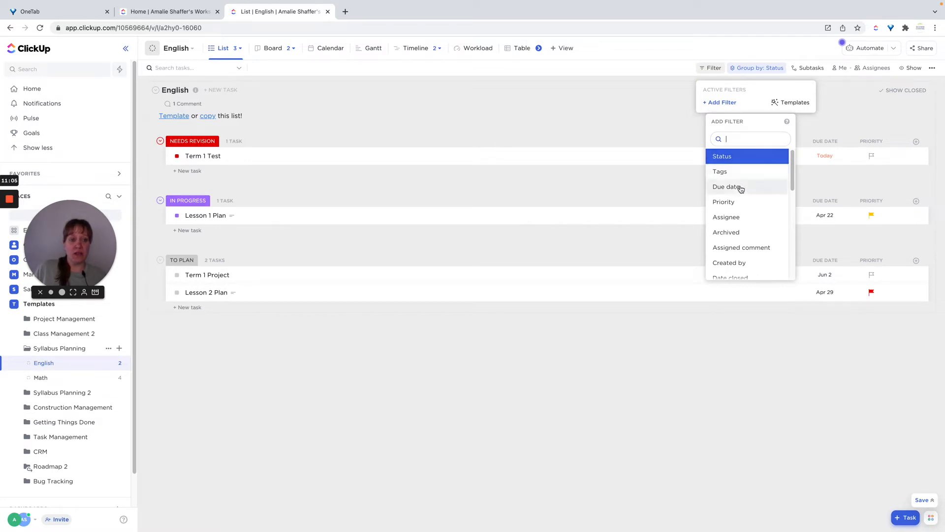
scroll(741, 189, down, 1)
scroll(739, 190, down, 2)
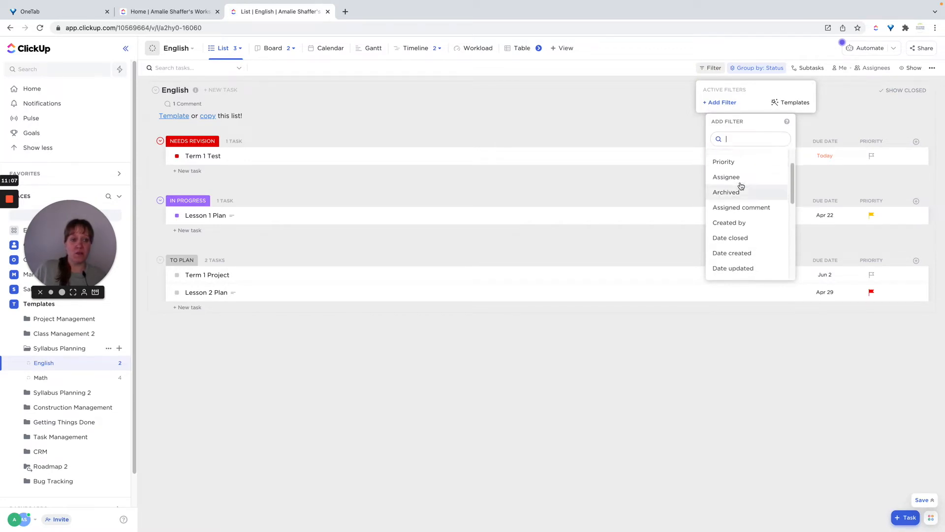
click(728, 160)
click(820, 107)
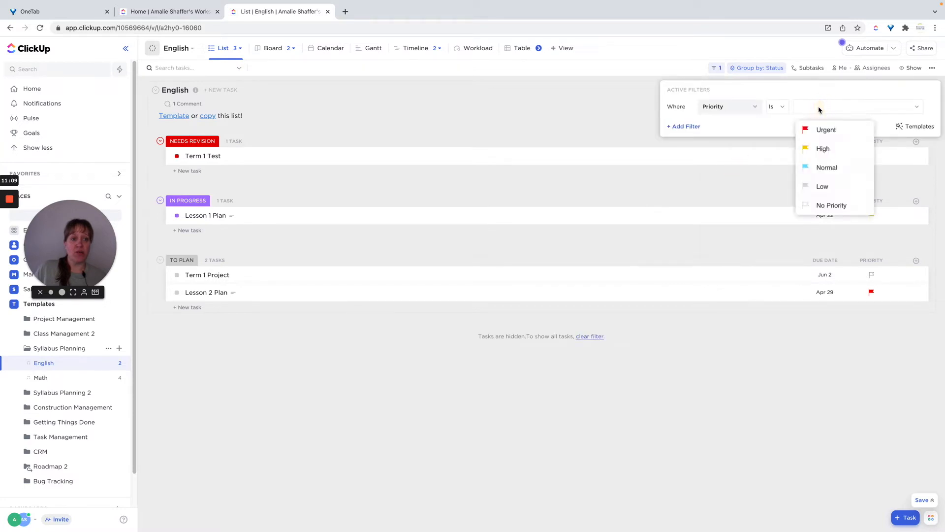
click(820, 129)
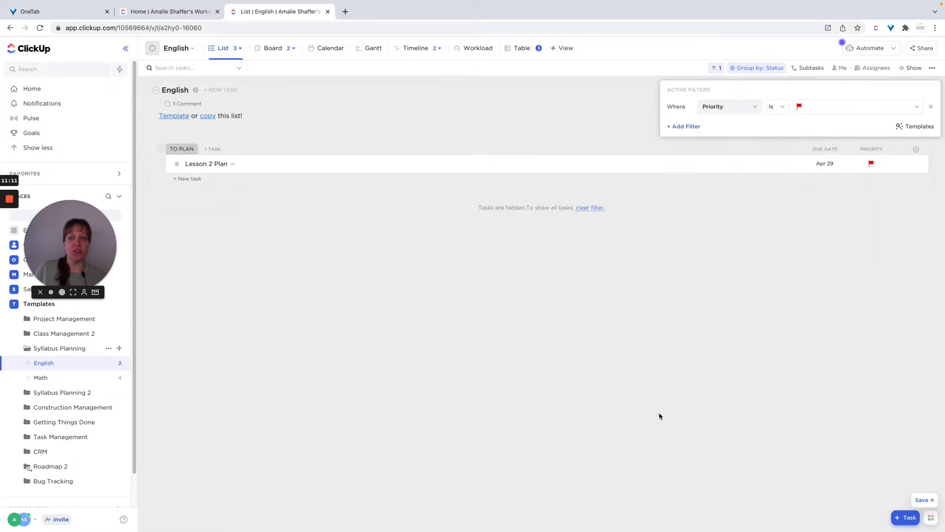
click(659, 416)
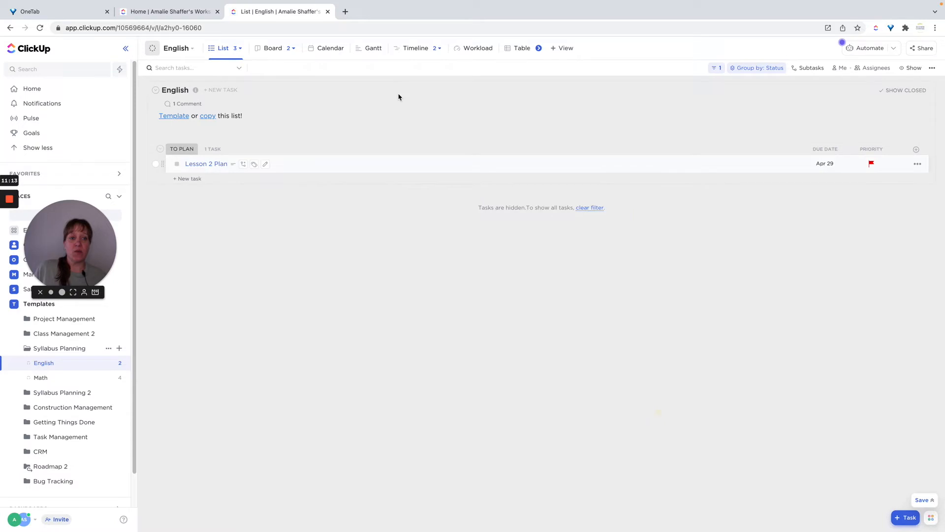
Rename the new, filtered List view as Urgent Task List.
click(241, 50)
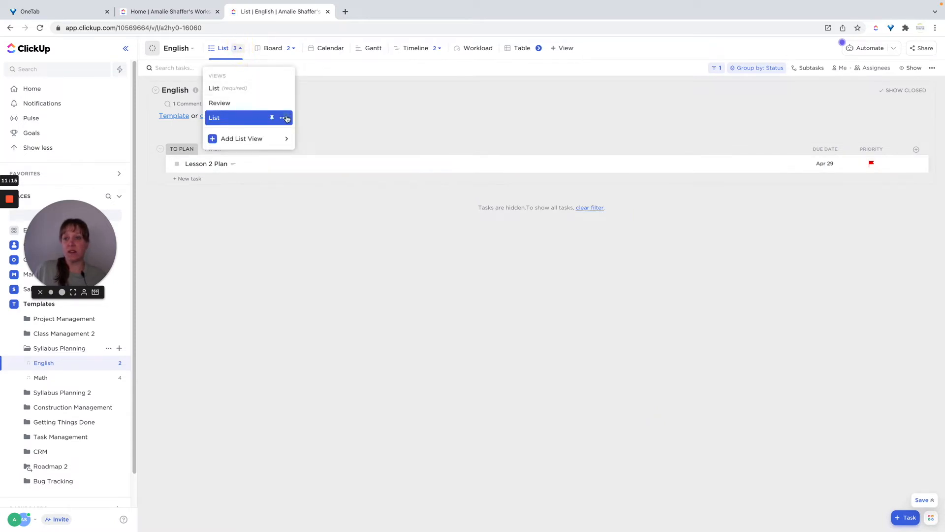
click(284, 118)
click(286, 144)
click(225, 117)
key(BackSpace)
key(BackSpace)
key(BackSpace)
key(BackSpace)
text(URgent)
key(BackSpace)
text(rgent Task List)
key(Return)
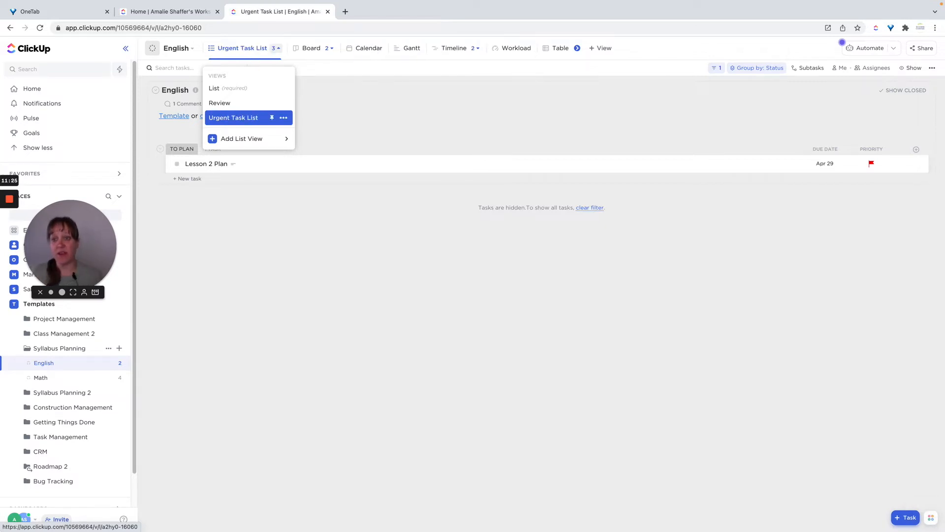
click(450, 95)
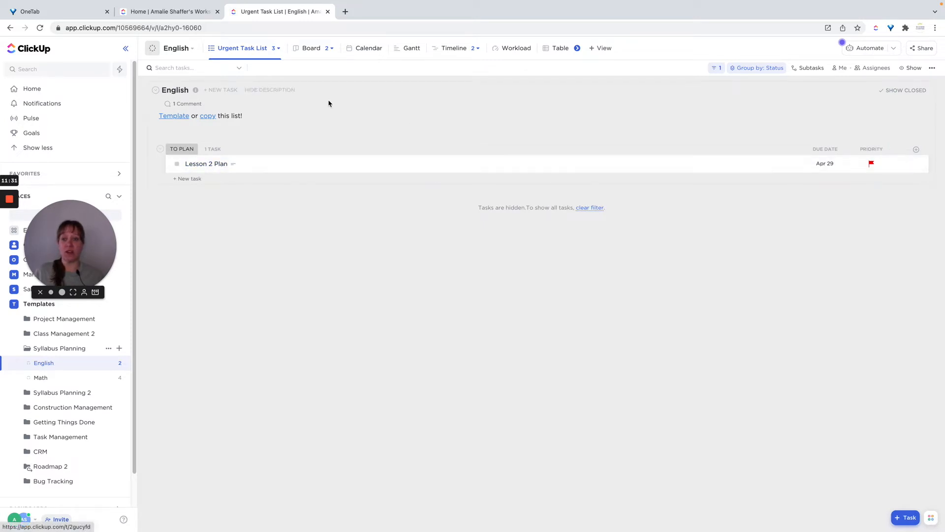
In the English list's required List view, show empty statuses and reverse the order of the status groups.
click(278, 48)
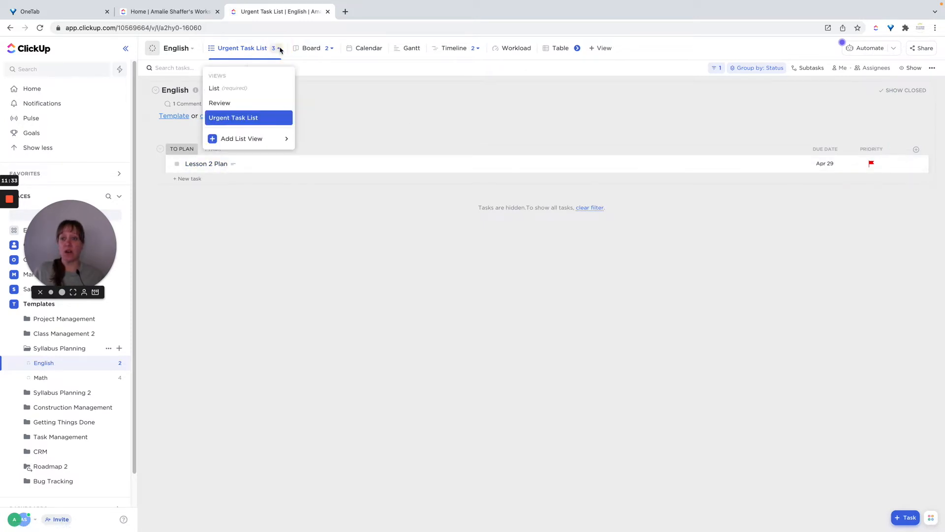
click(227, 90)
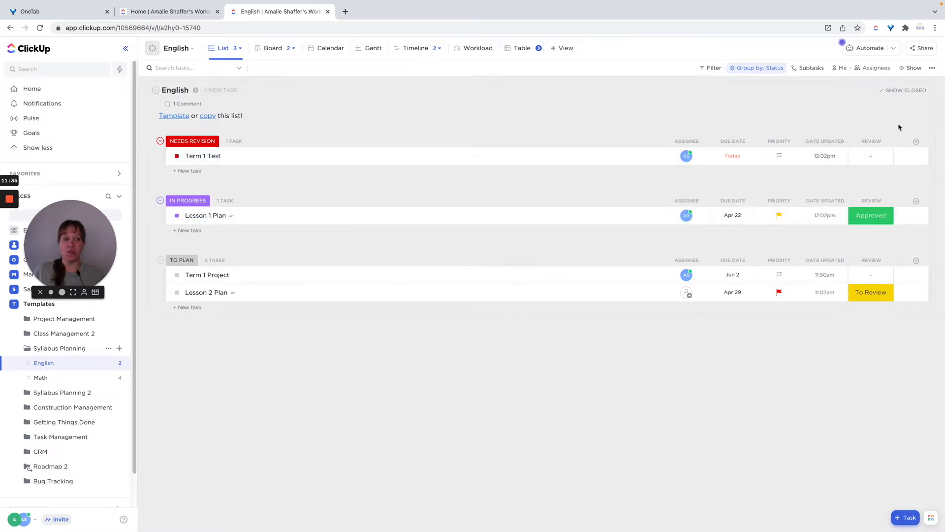
click(909, 70)
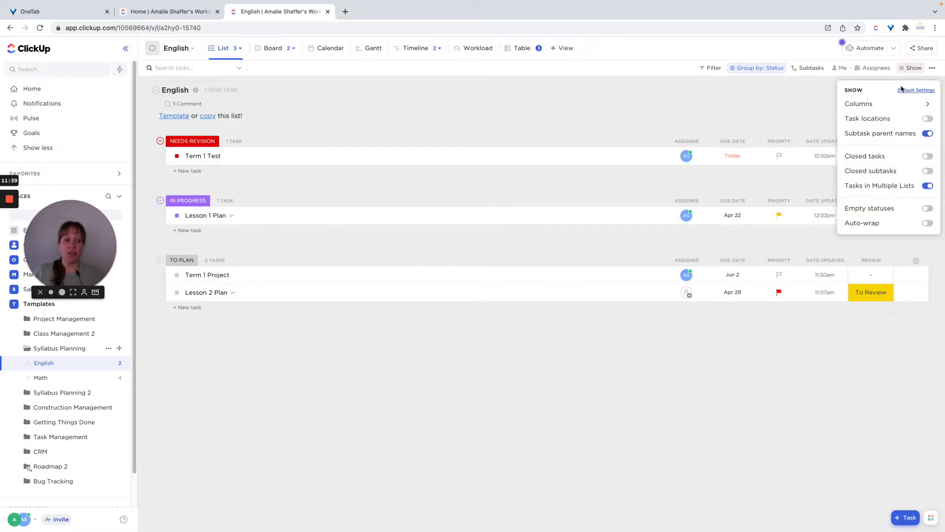
click(929, 211)
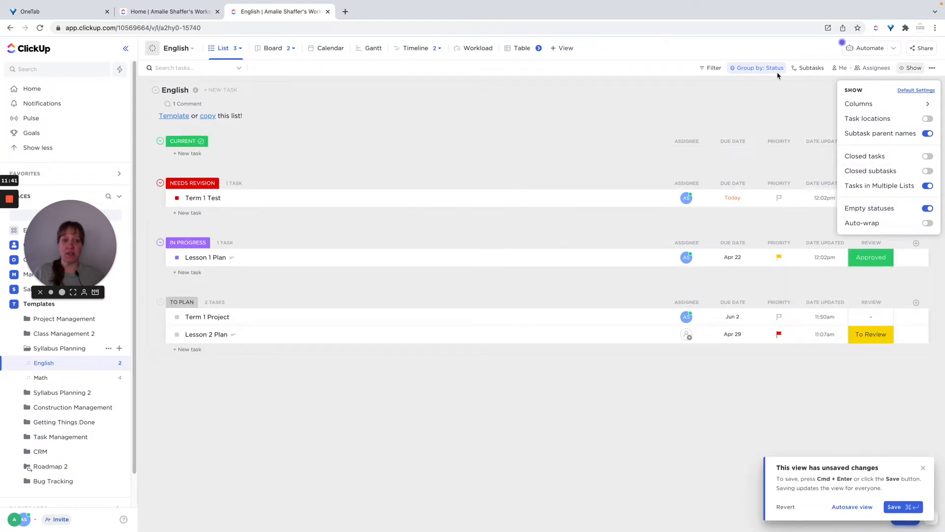
click(753, 71)
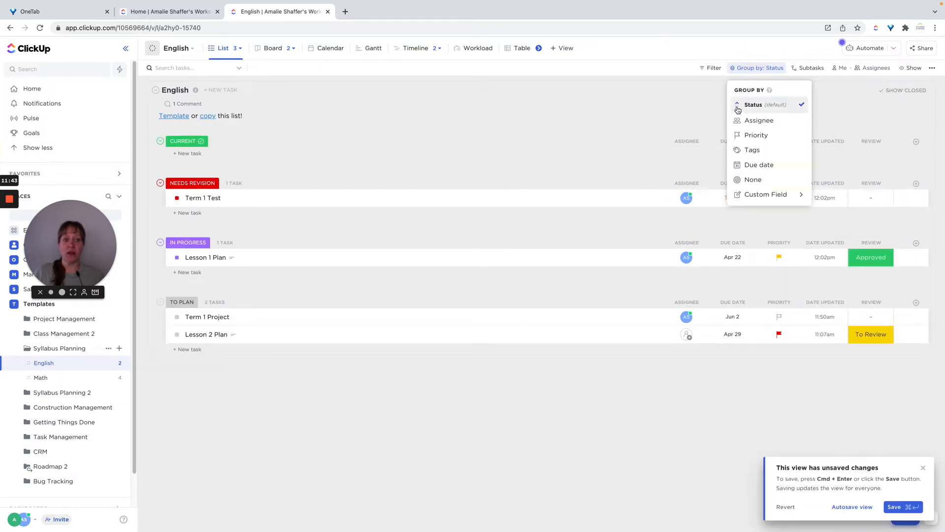
click(738, 106)
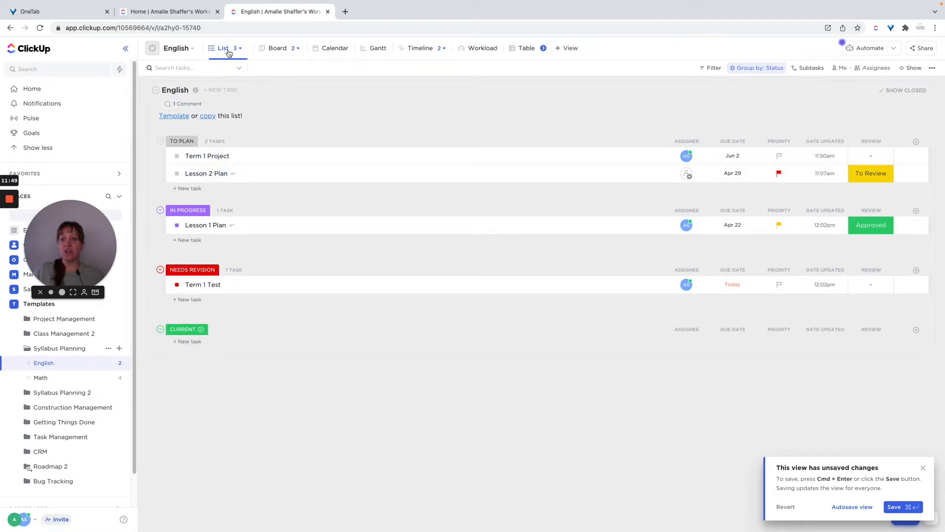
Compare the English list's two Board views, ending on the required one.
click(271, 48)
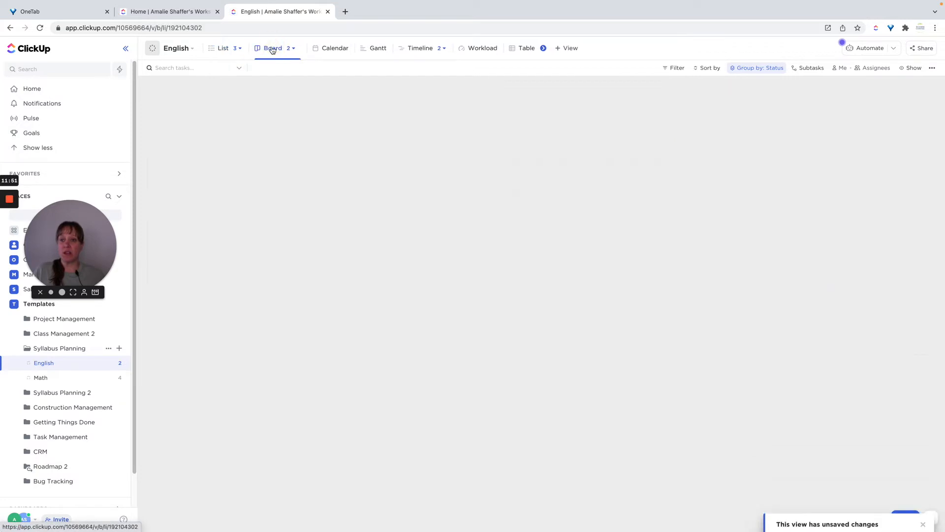
click(295, 48)
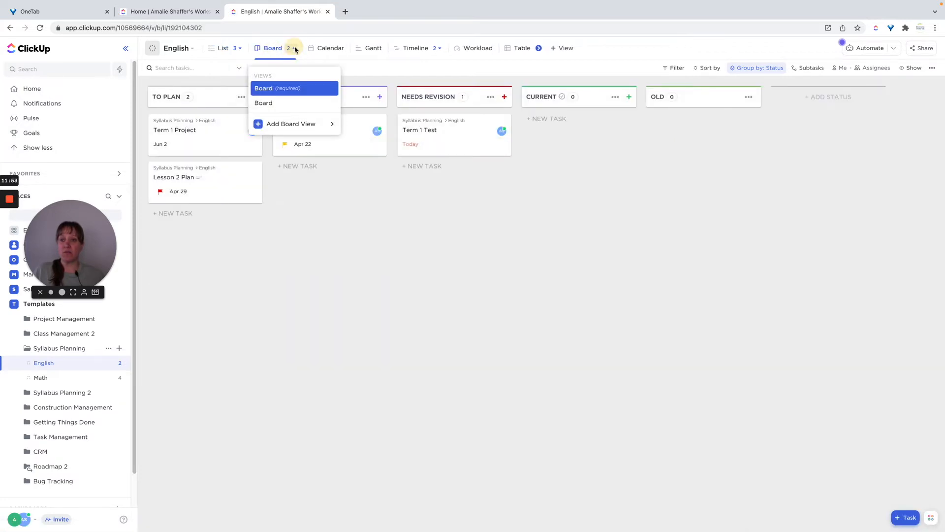
click(283, 102)
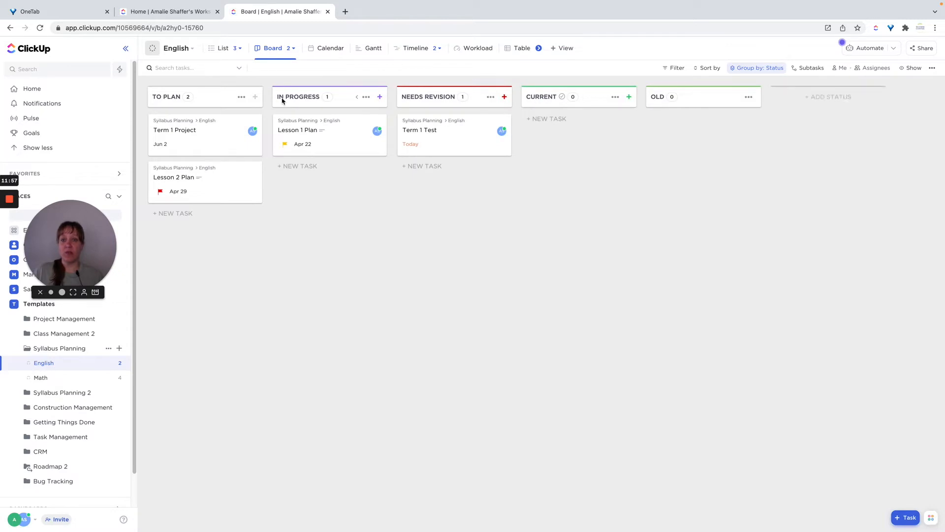
click(284, 47)
click(266, 88)
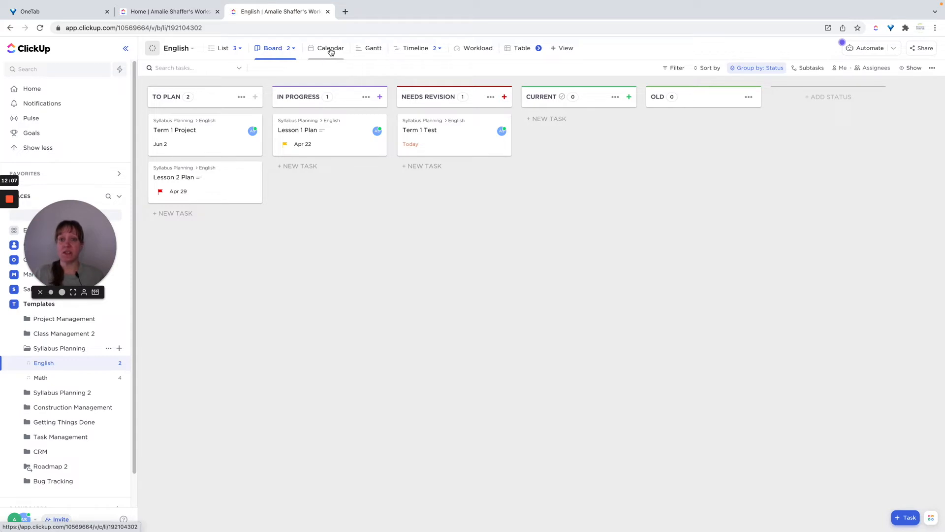
Look at the English list's required Timeline view and open its second Timeline view.
click(418, 47)
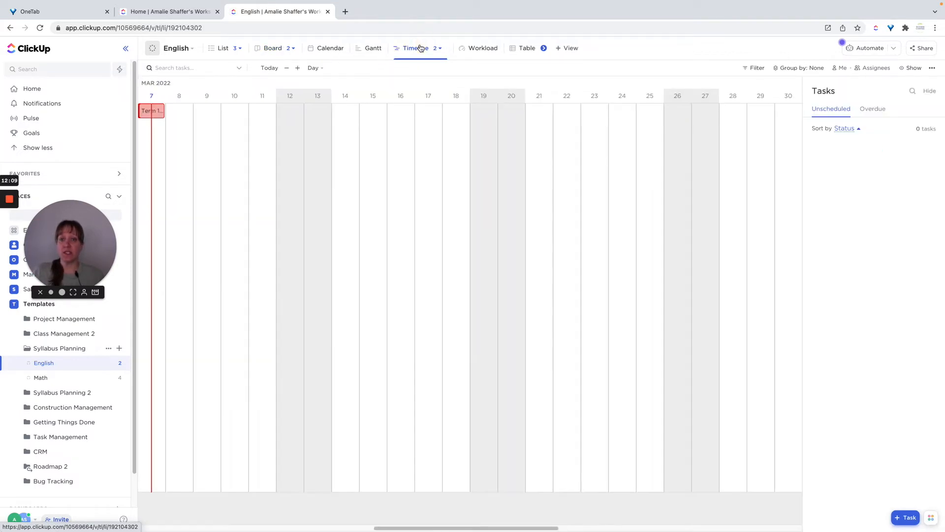
click(437, 49)
click(418, 103)
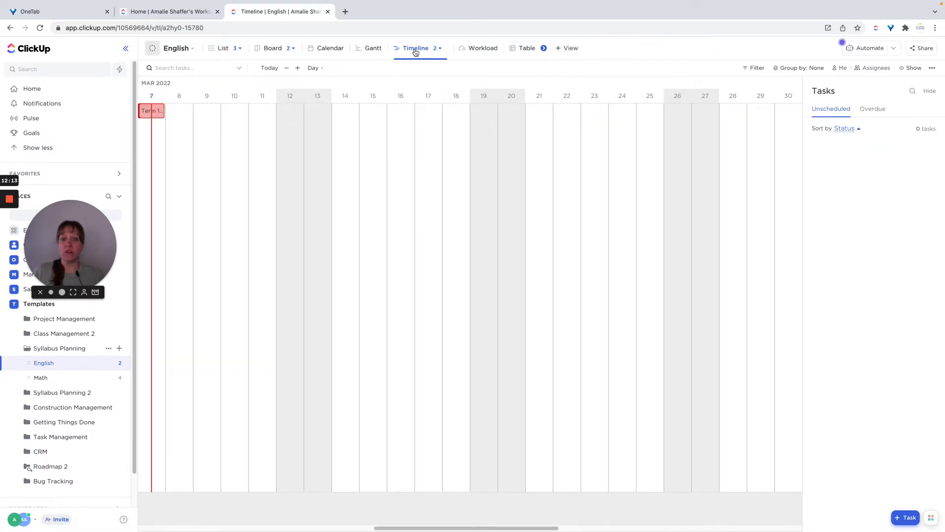
Group the second Timeline view by Status, and regroup it by the Review custom field.
click(807, 69)
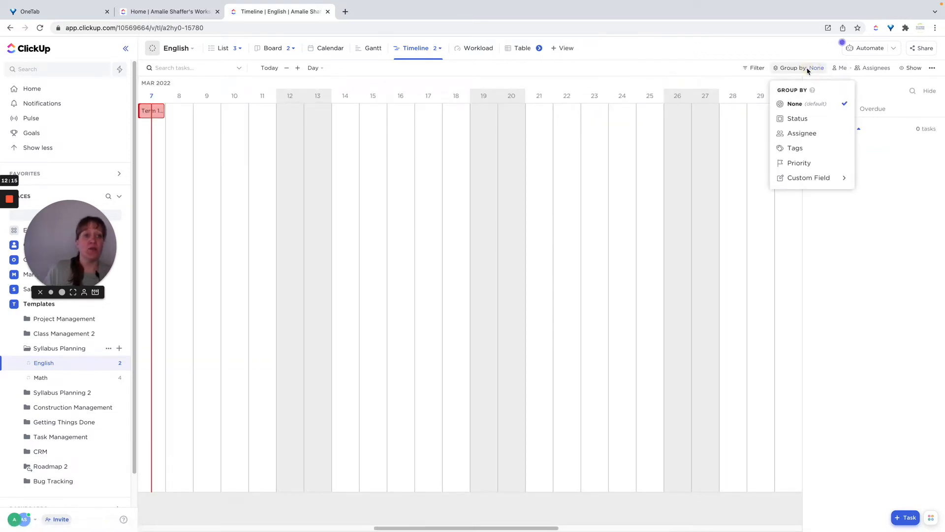
click(798, 119)
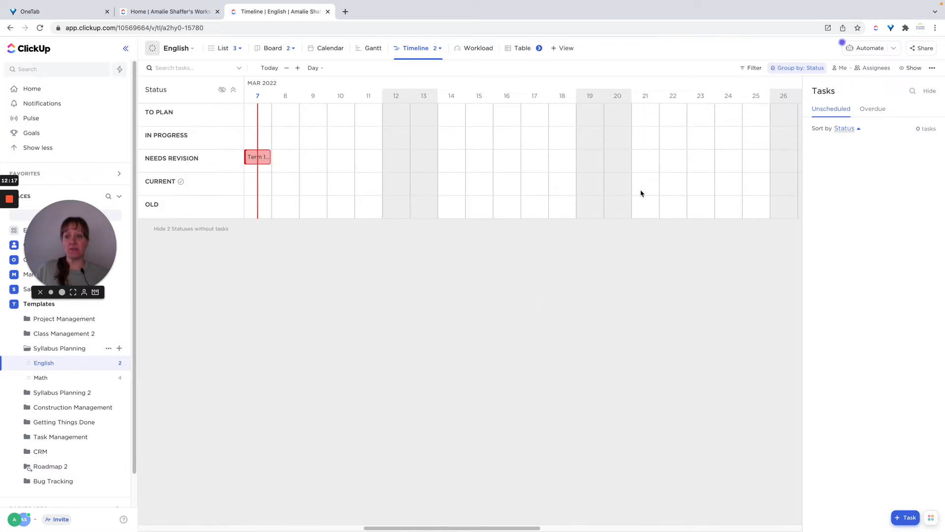
click(812, 70)
click(802, 180)
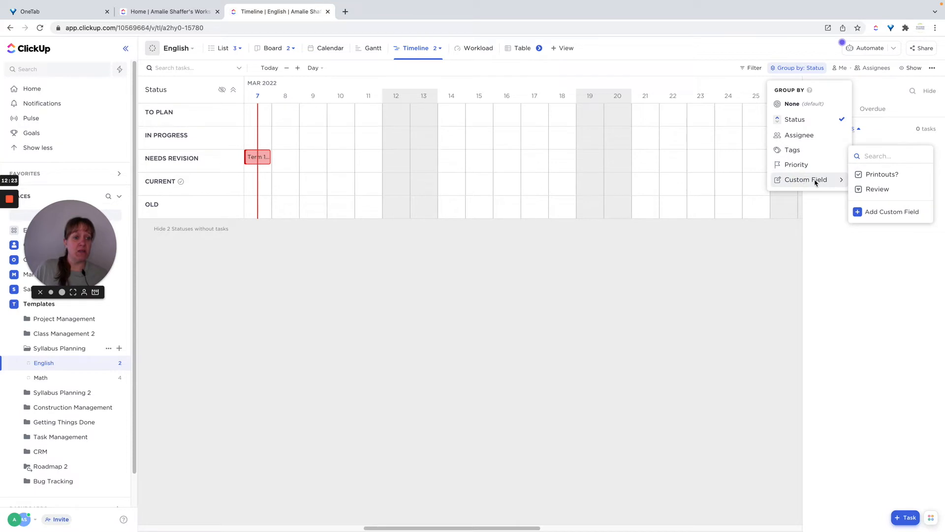
click(870, 191)
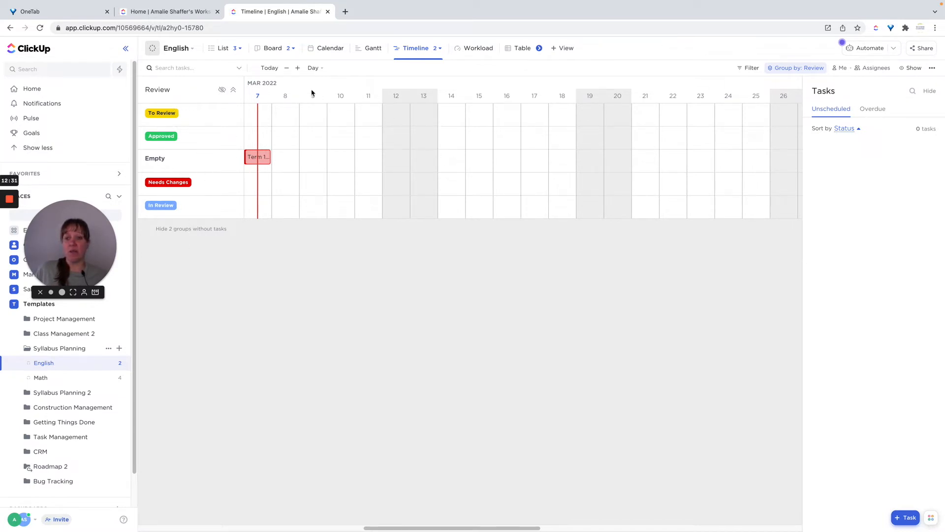
Group the English list's second Timeline view by Assignee.
click(794, 68)
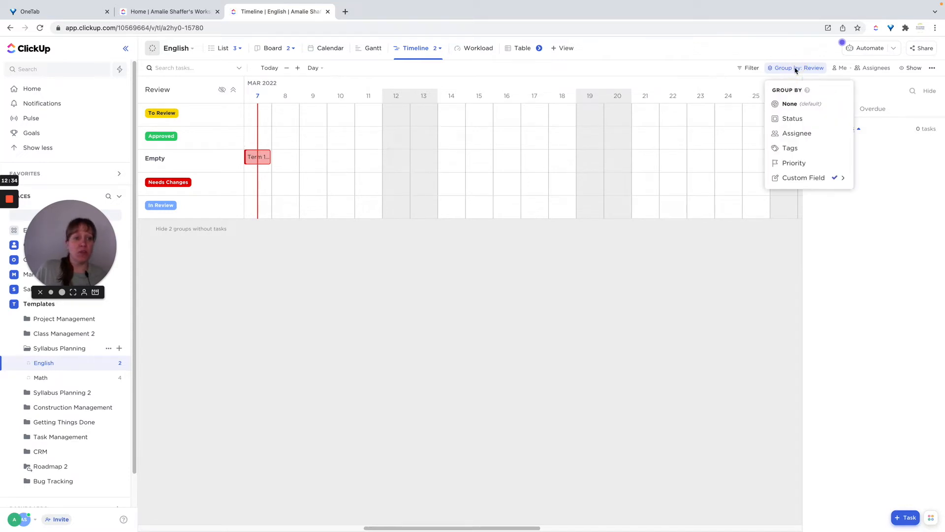
click(797, 134)
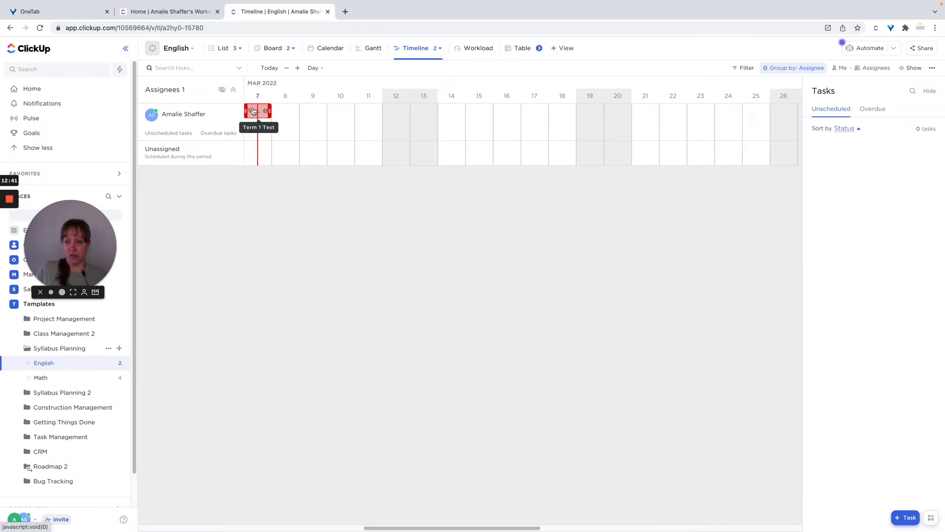
Leave the Timeline and open the English list's first List view.
click(439, 50)
click(417, 269)
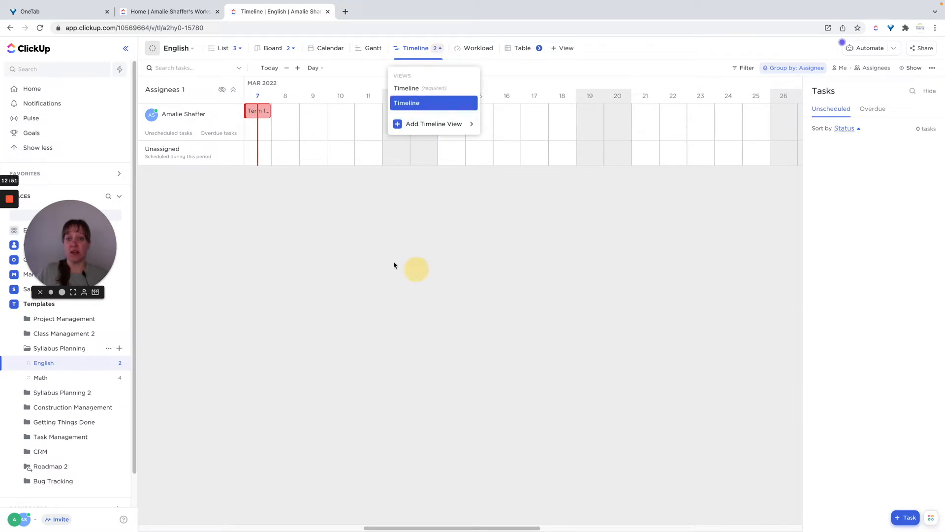
click(223, 49)
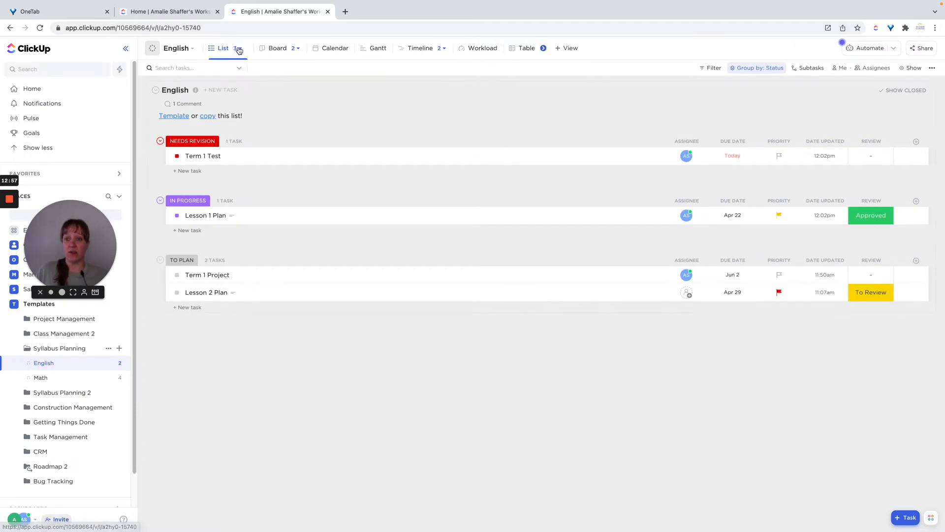
click(240, 49)
click(223, 88)
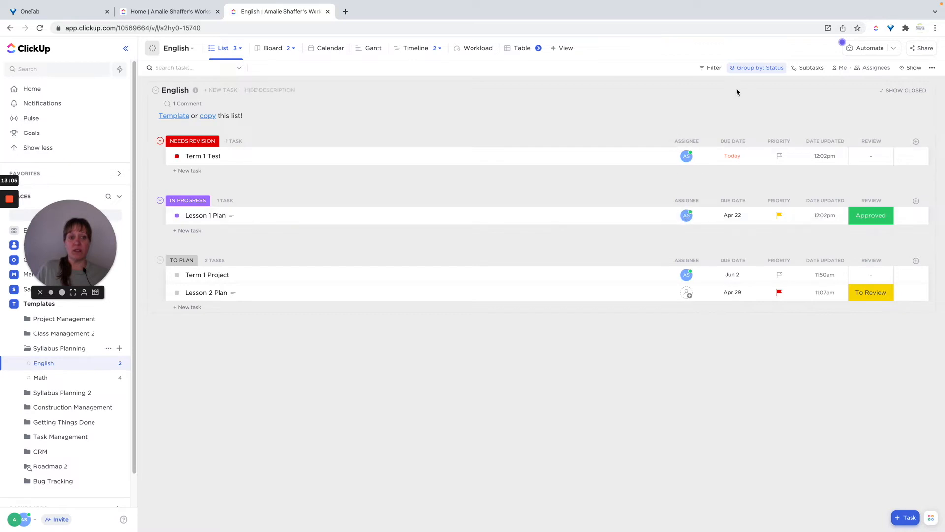
Look at the editable options of the Review custom field from the Term 1 Test task, then cancel the editing.
click(822, 157)
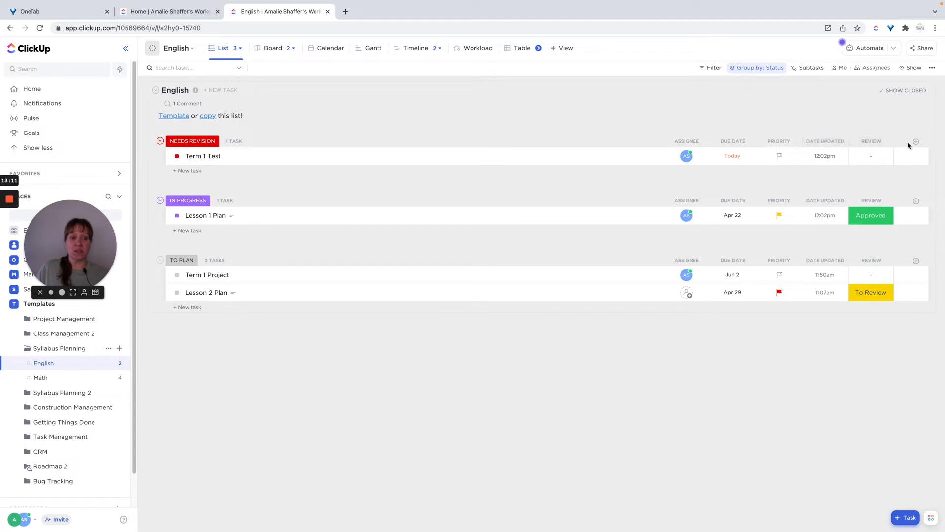
click(872, 159)
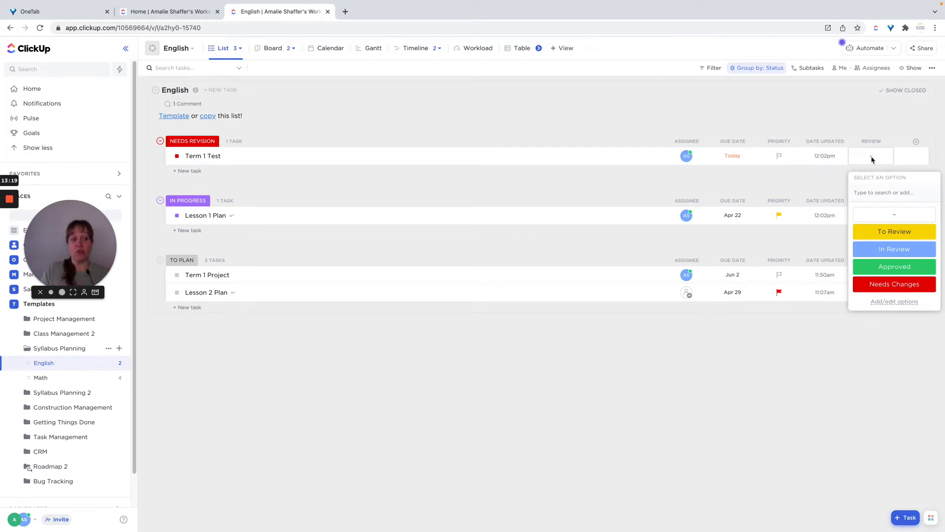
click(892, 302)
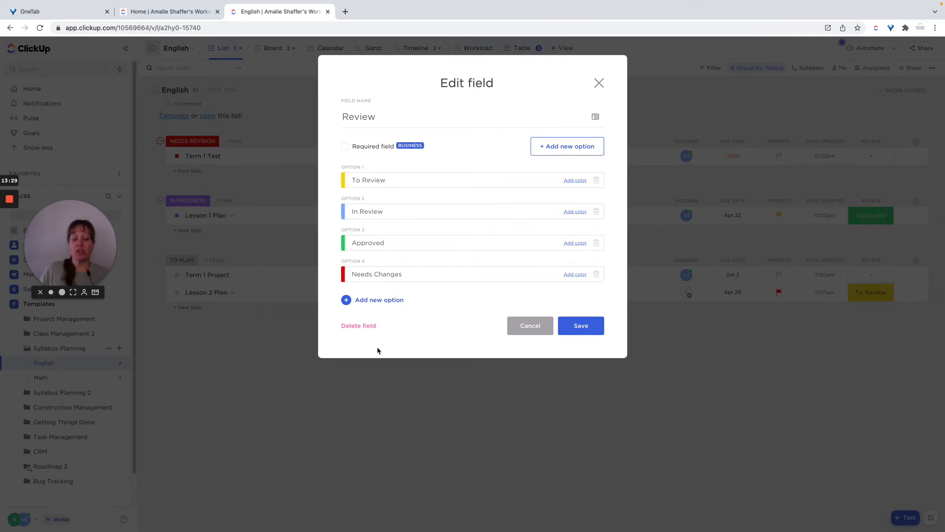
click(522, 329)
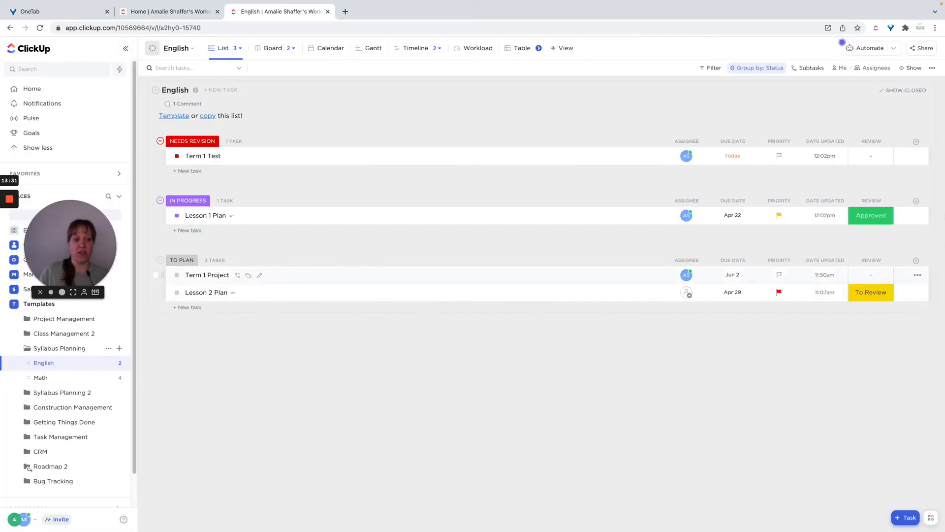
Try to set the Term 1 Test task's Review field to To Review.
click(872, 158)
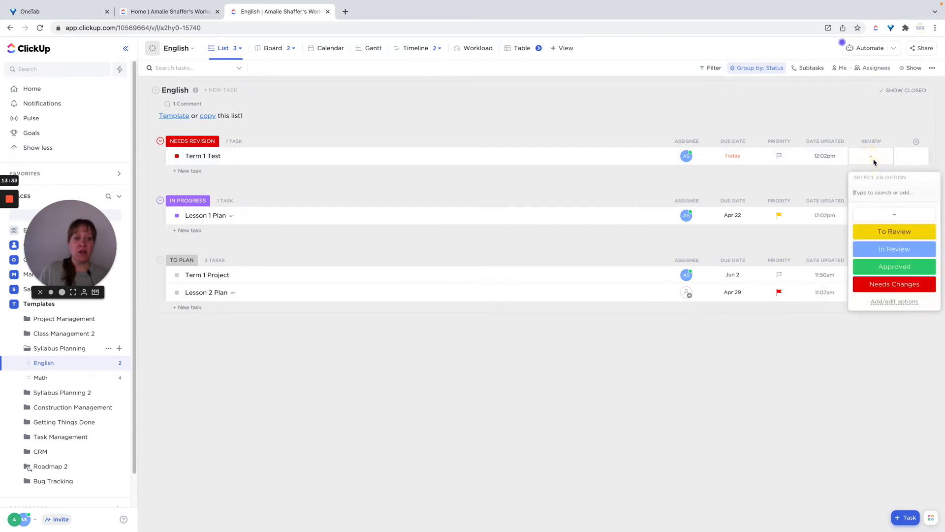
click(890, 231)
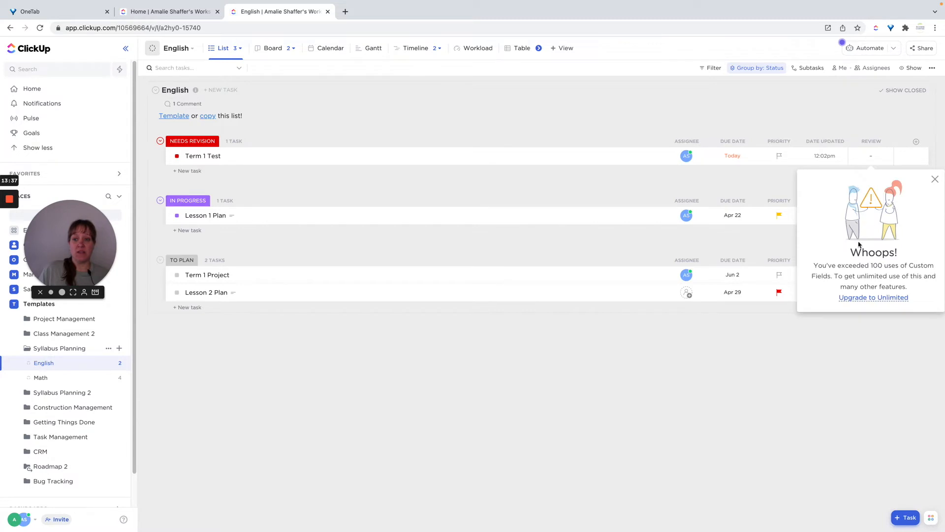
click(932, 179)
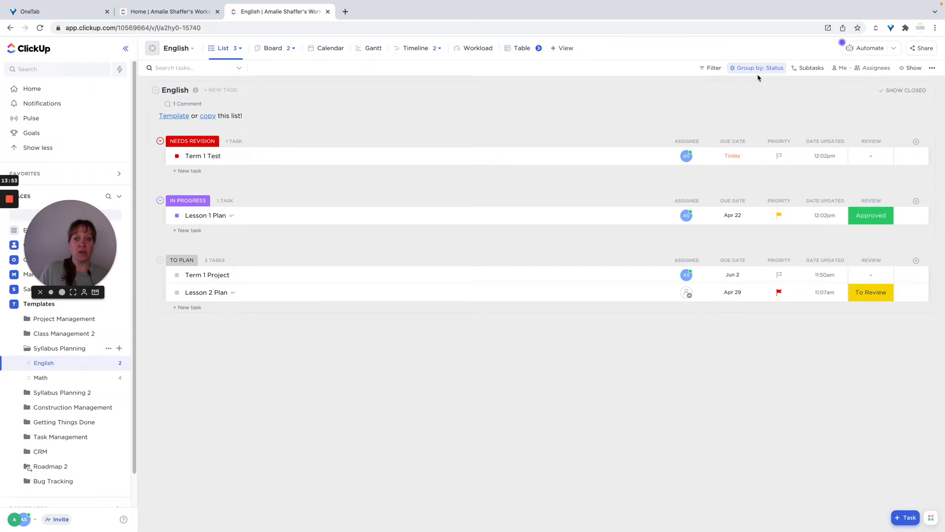
Show empty statuses in the English List view and reverse the order of its status groups.
click(909, 71)
click(928, 208)
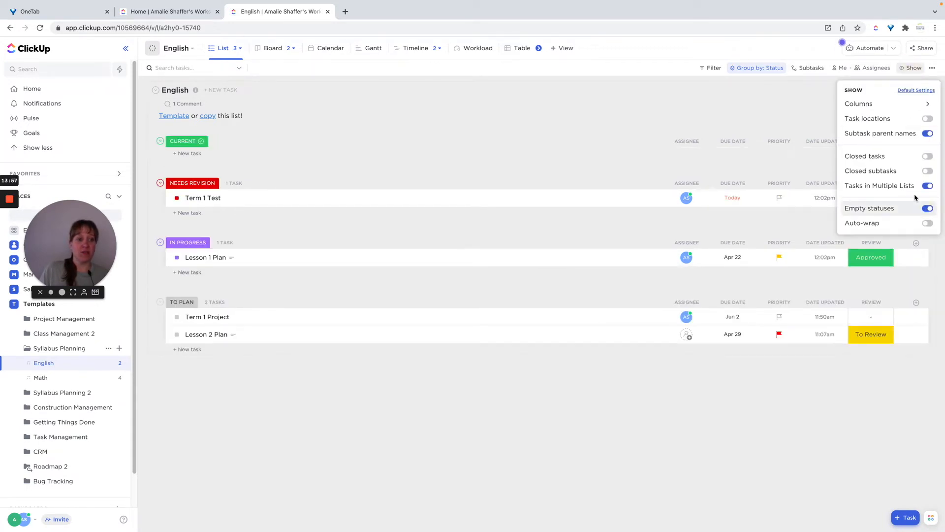
click(745, 70)
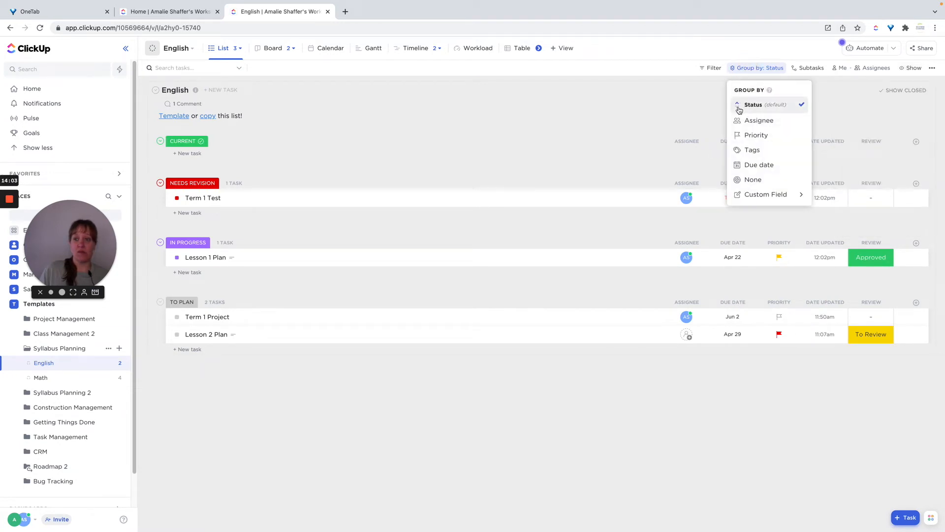
click(738, 110)
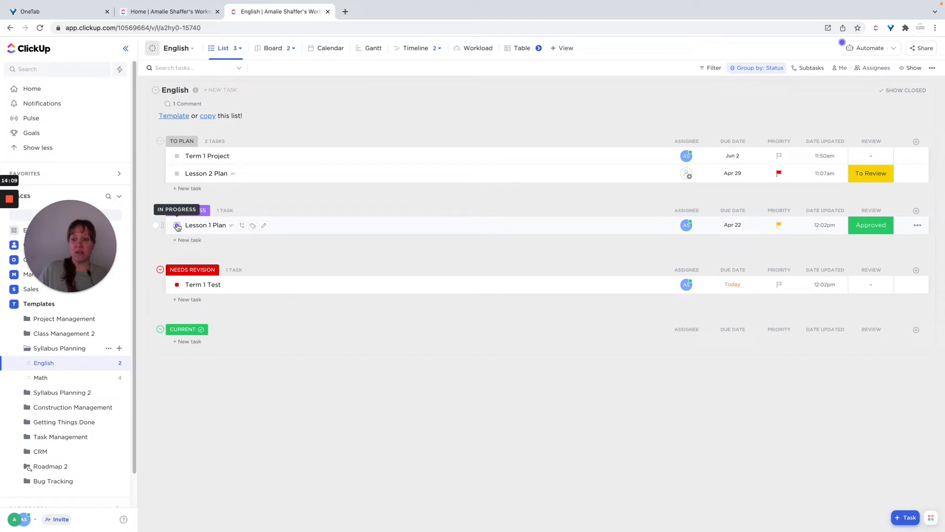
Set the status of the Lesson 1 Plan task to Current.
click(178, 226)
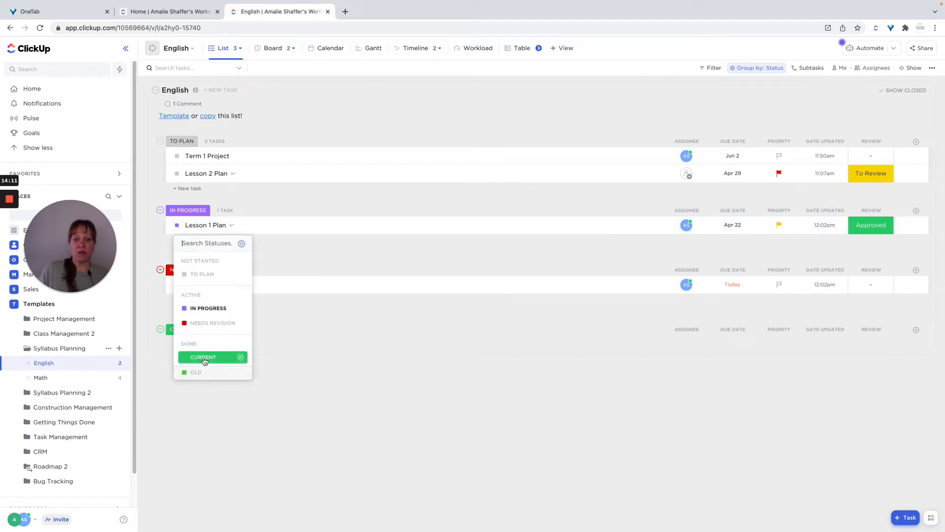
click(205, 361)
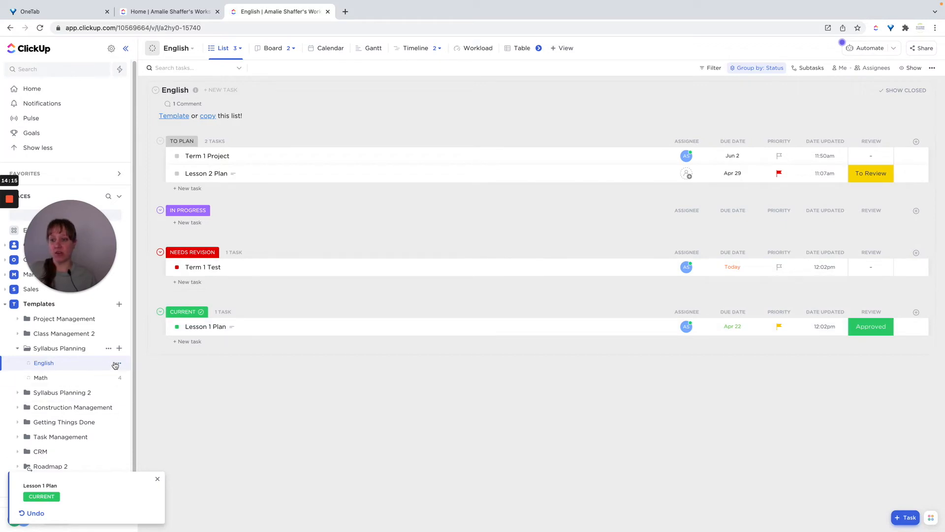
click(120, 363)
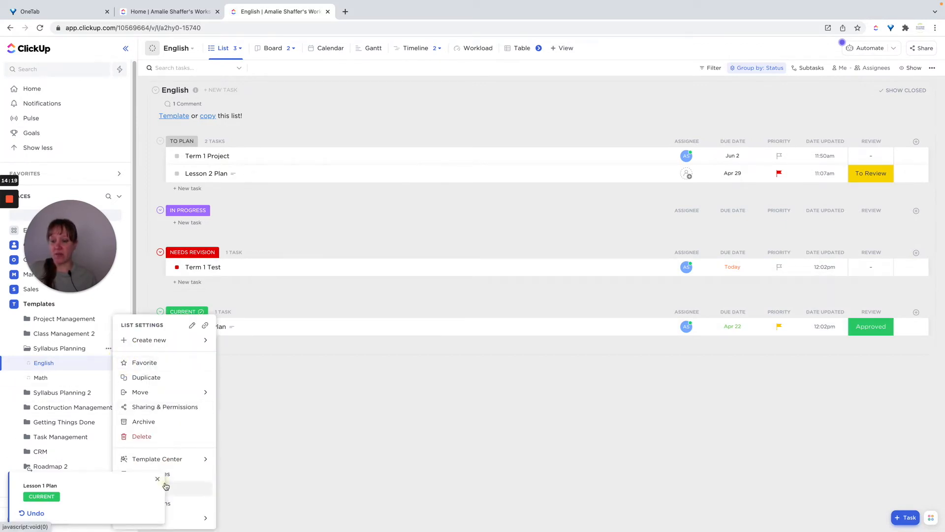
click(166, 486)
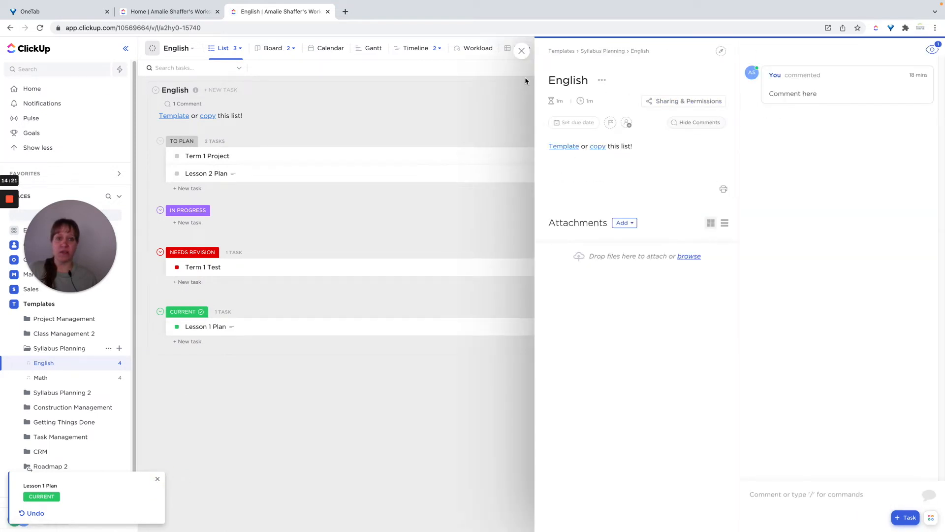
click(520, 51)
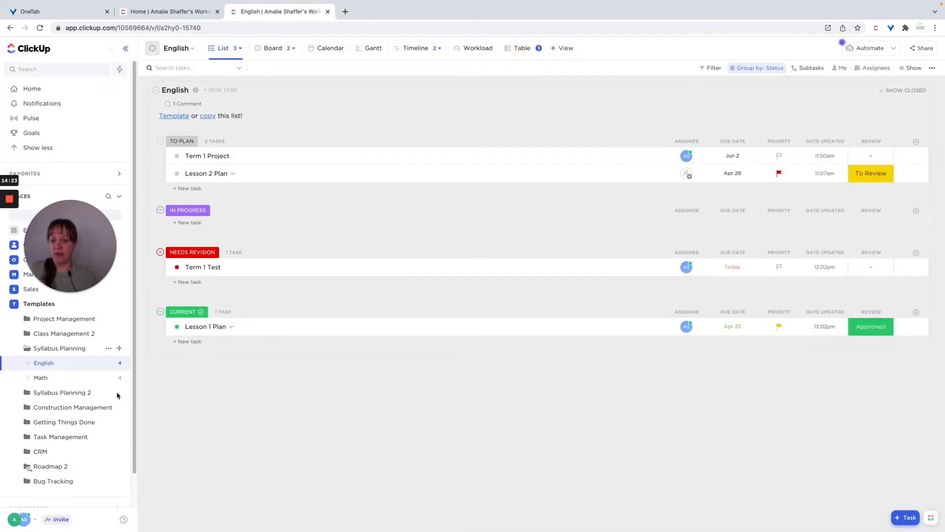
Add an APPROVED status to the English list, place it above CURRENT among the done statuses, and save.
click(116, 364)
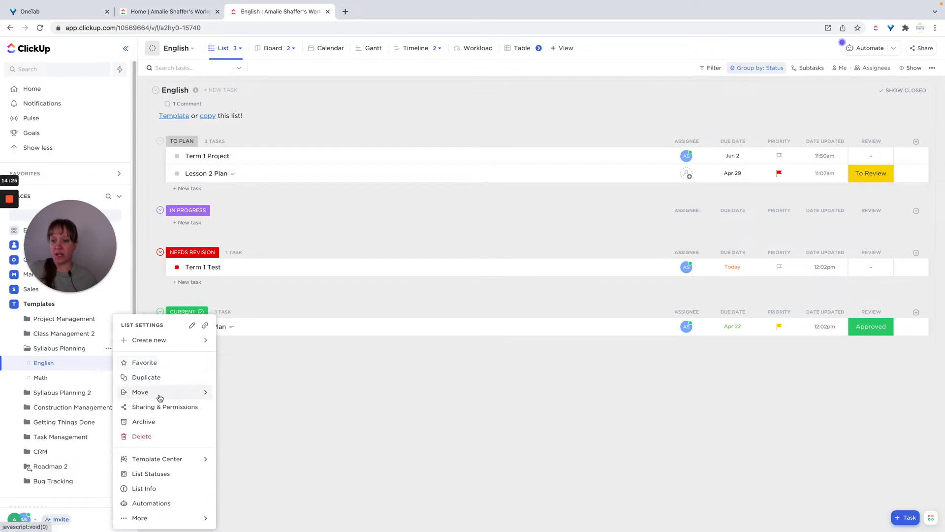
click(158, 474)
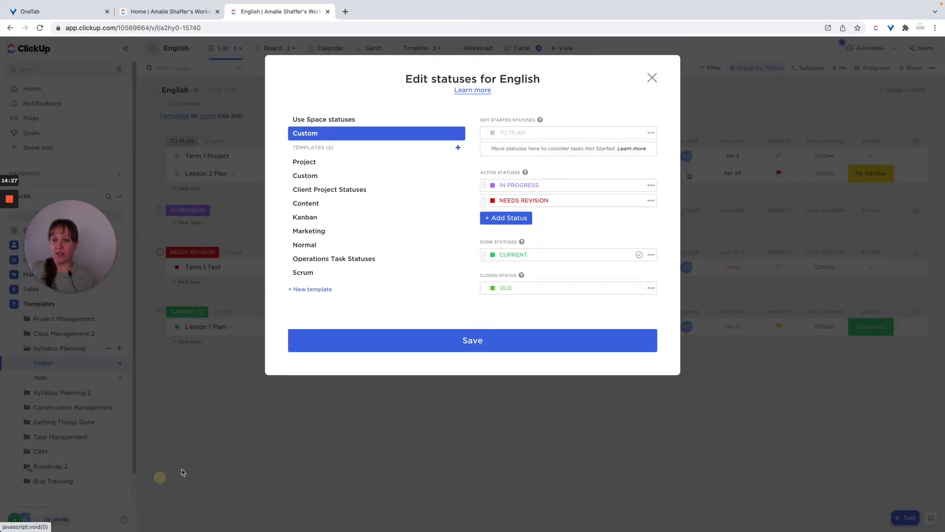
click(504, 217)
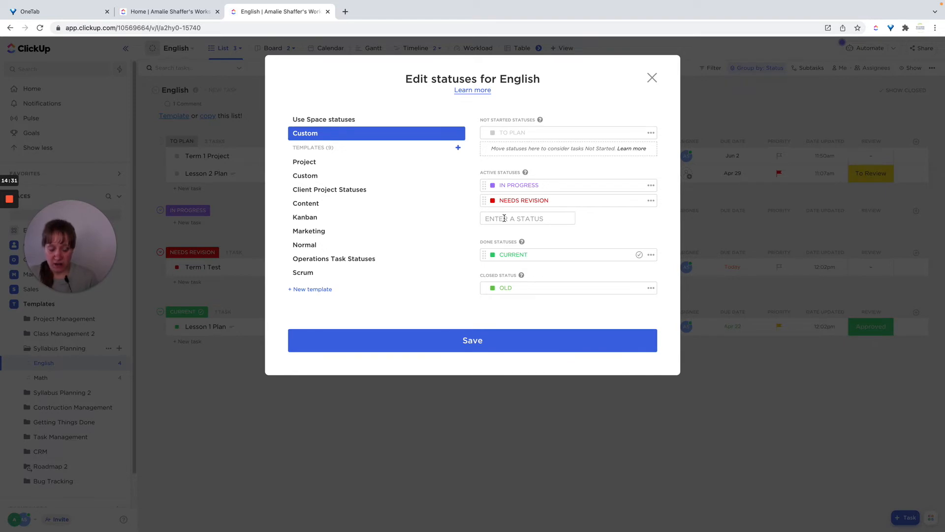
text(APPROVED)
key(Return)
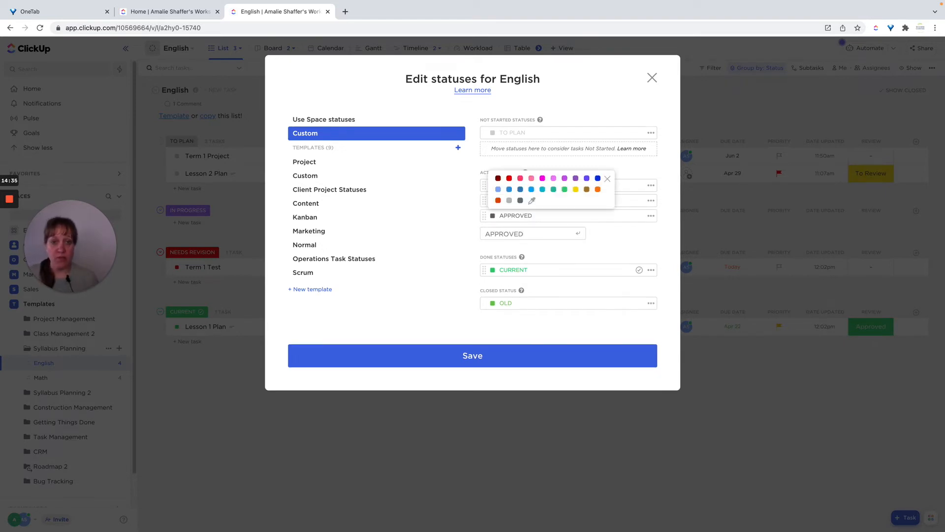
drag(483, 215, 487, 254)
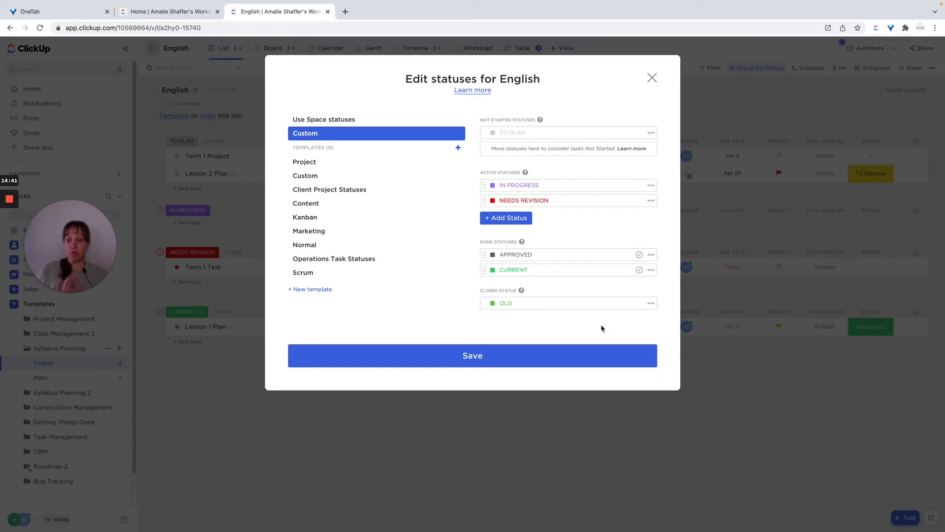
click(508, 355)
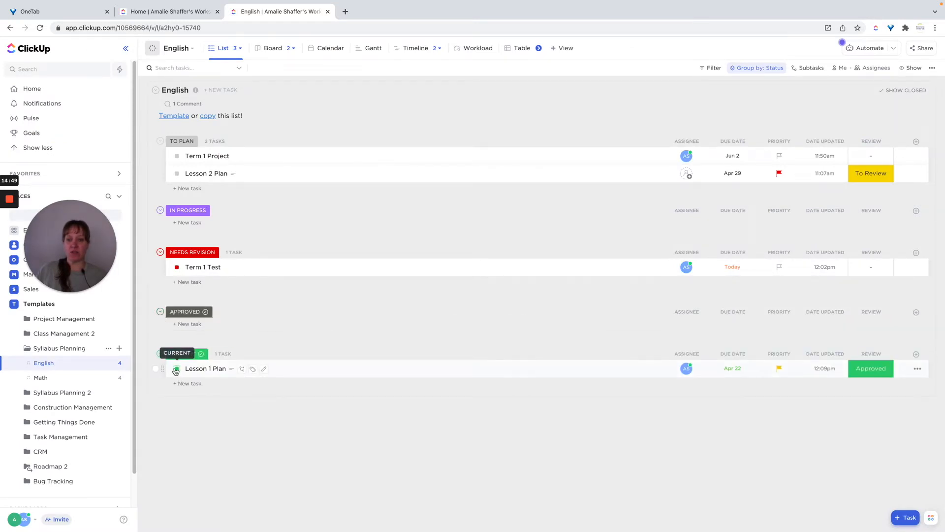
Set the status of Lesson 1 Plan to Approved and that of Term 1 Test to Current.
click(177, 368)
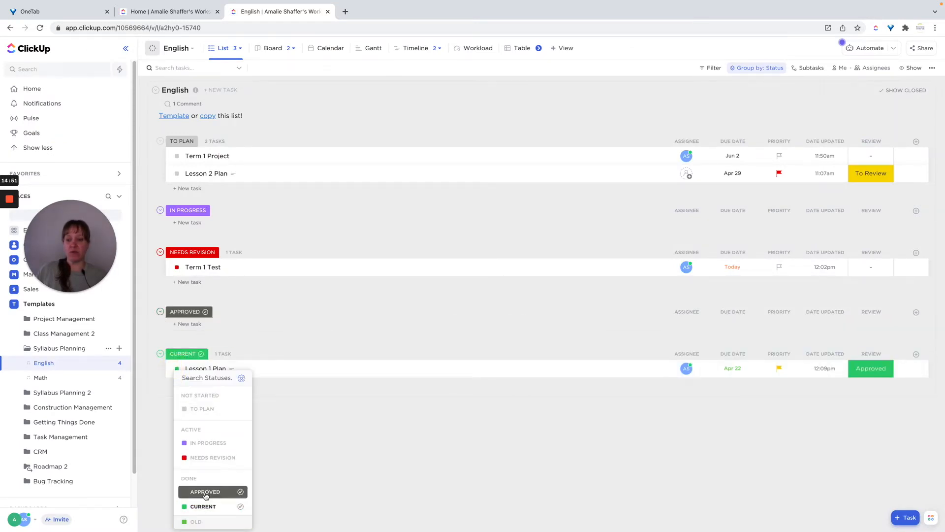
click(218, 494)
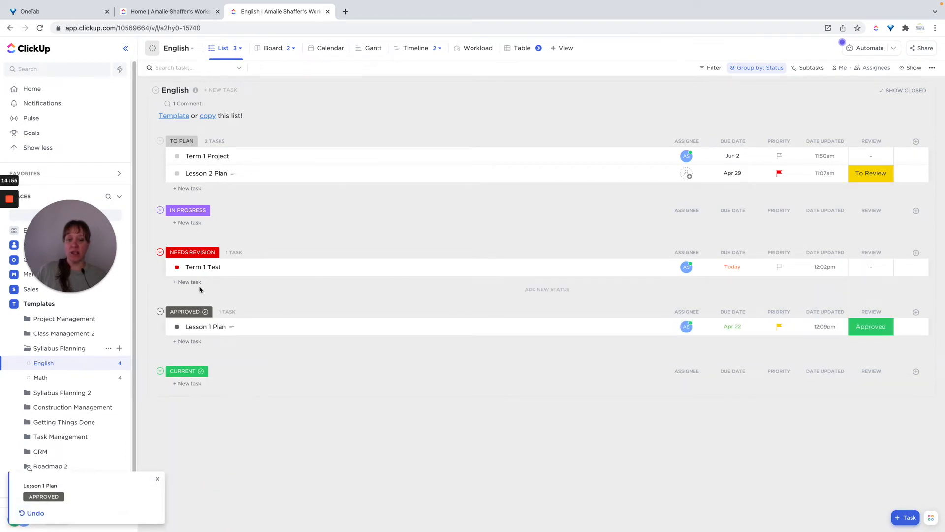
click(178, 268)
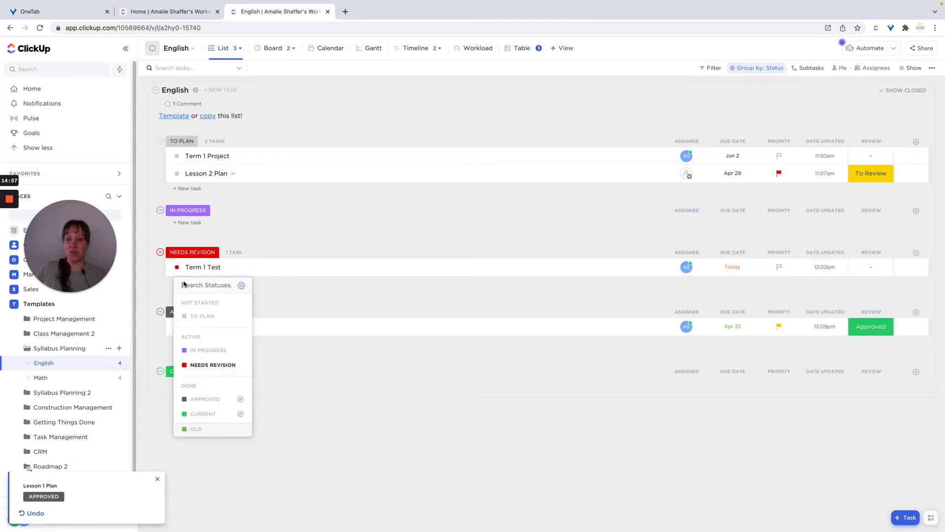
click(195, 413)
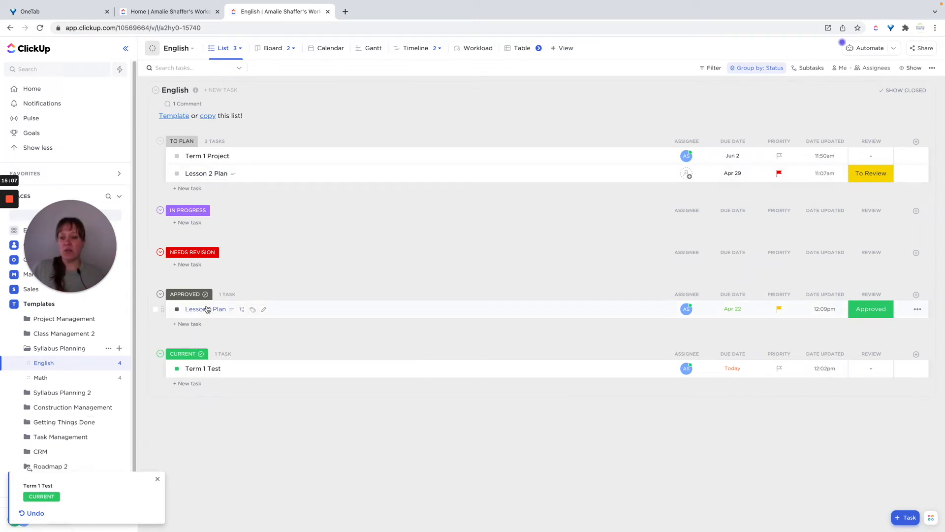
Open the Lesson 1 Plan task and add a checklist containing item 1, item 2 and item 3.
click(197, 309)
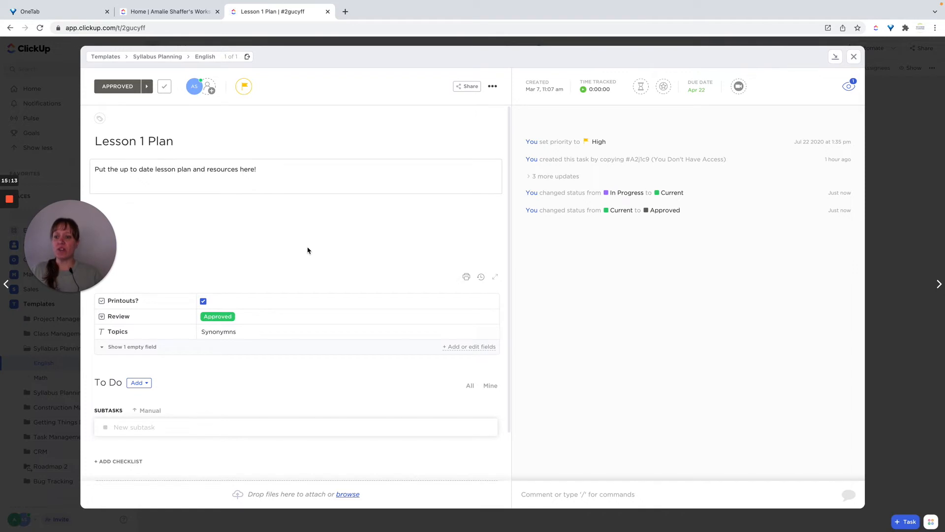
scroll(308, 251, down, 1)
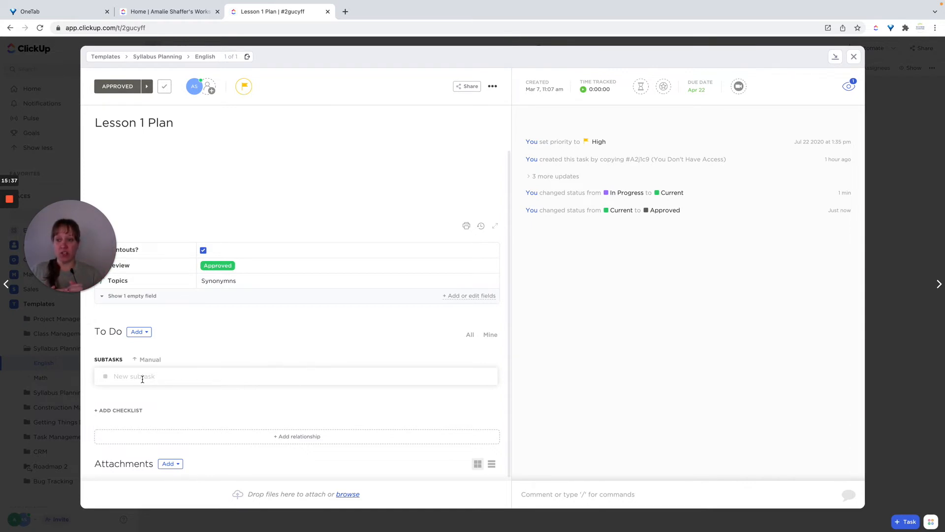
click(120, 410)
click(95, 406)
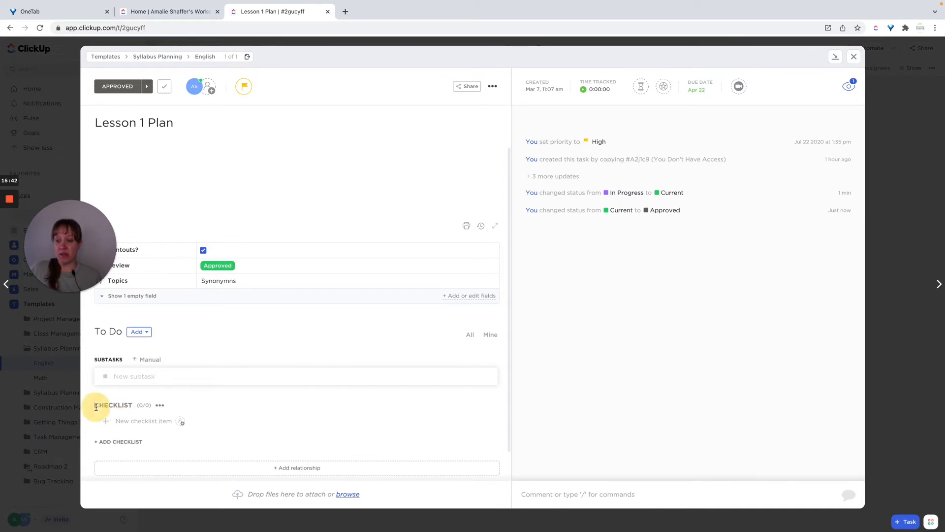
click(121, 423)
text(item 1)
key(Return)
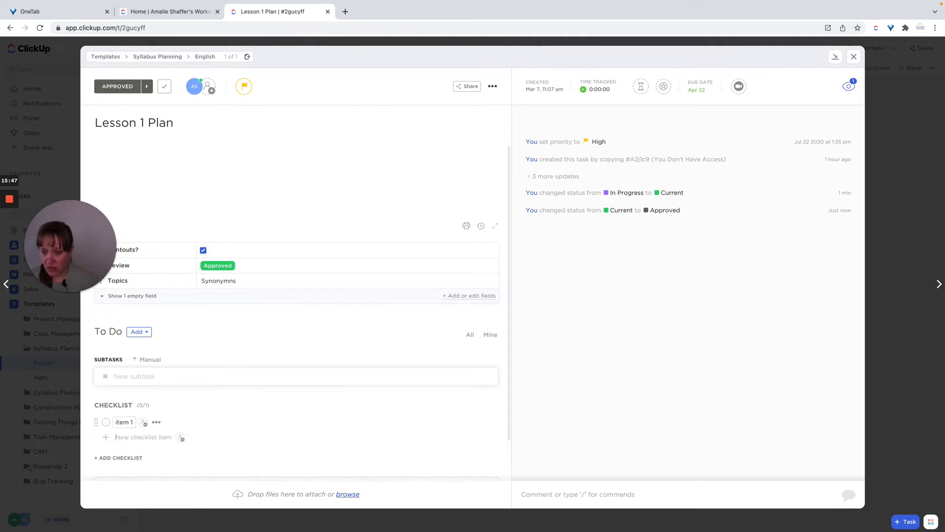
text(item 2)
key(Return)
text(item 3)
key(Return)
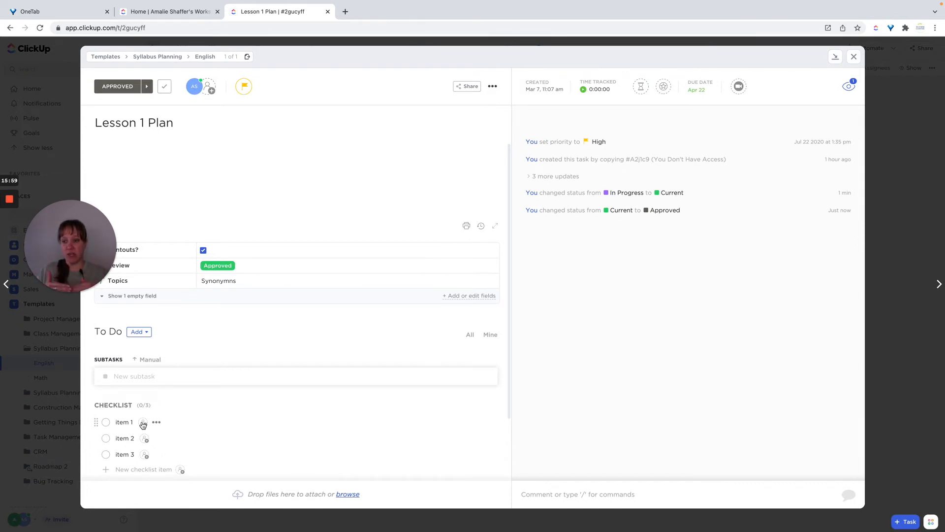
Add three subtasks named Item 1, Item 2 and Item 3 to Lesson 1 Plan.
click(136, 375)
text(Item)
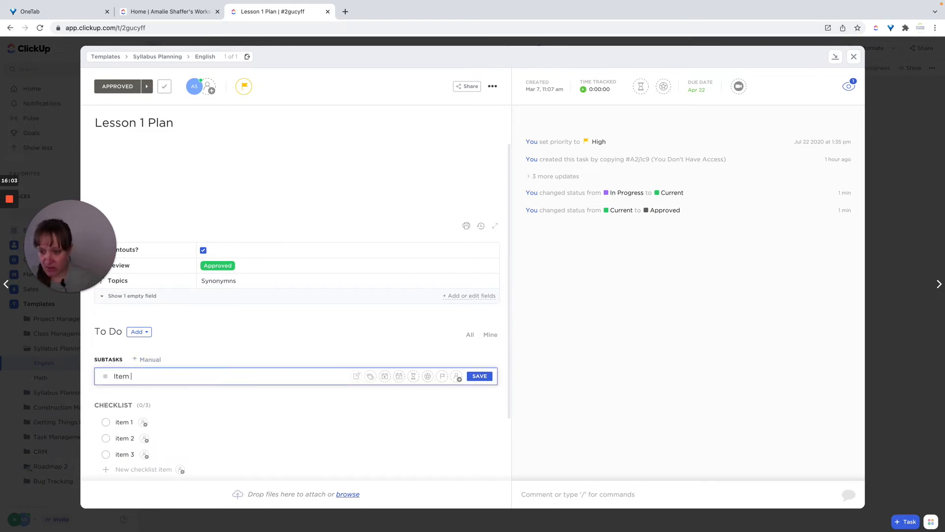
text( 1)
key(Return)
text(Item 2)
key(Return)
text(Item 3)
key(Return)
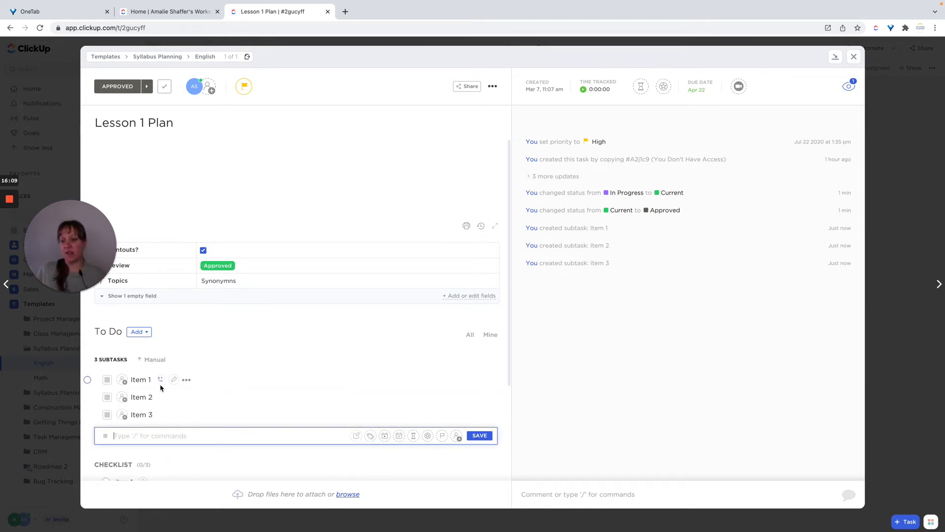
Open the Item 1 subtask, return to Lesson 1 Plan, and review its subtasks alongside its checklist.
click(140, 380)
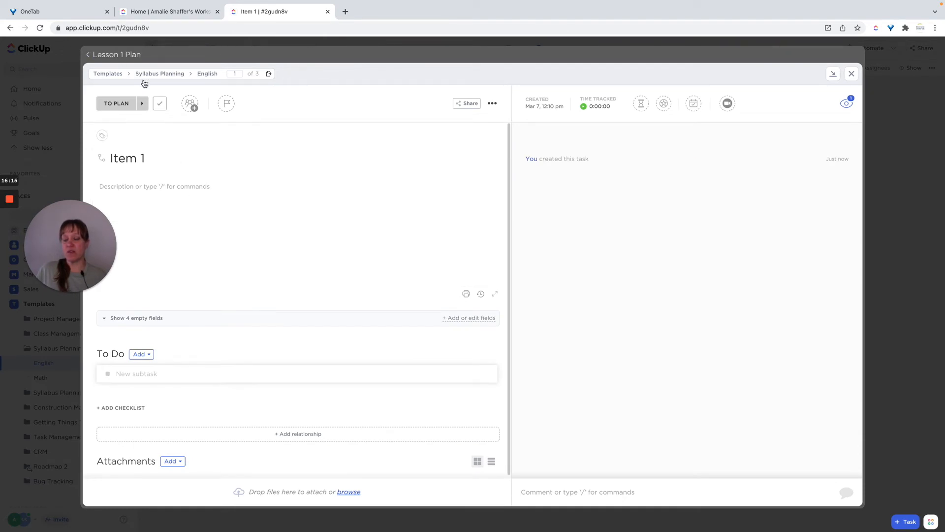
click(119, 55)
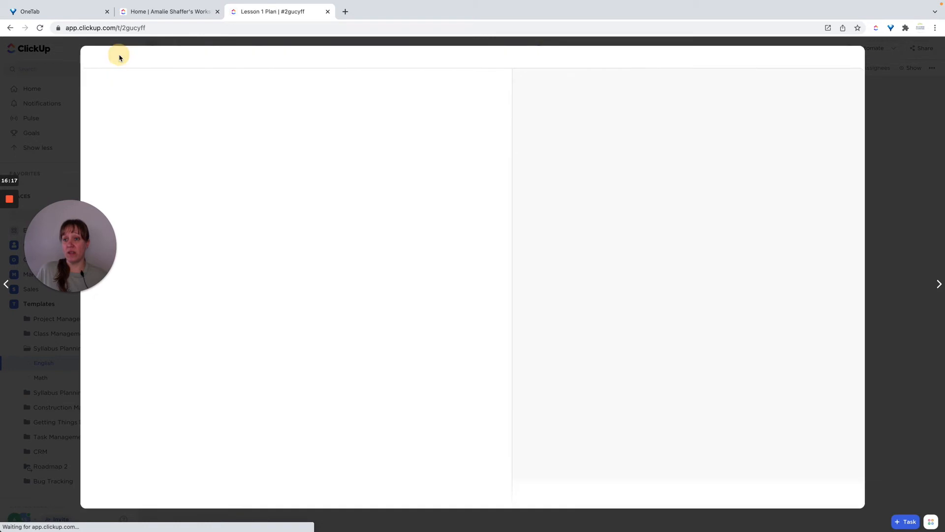
scroll(270, 315, down, 3)
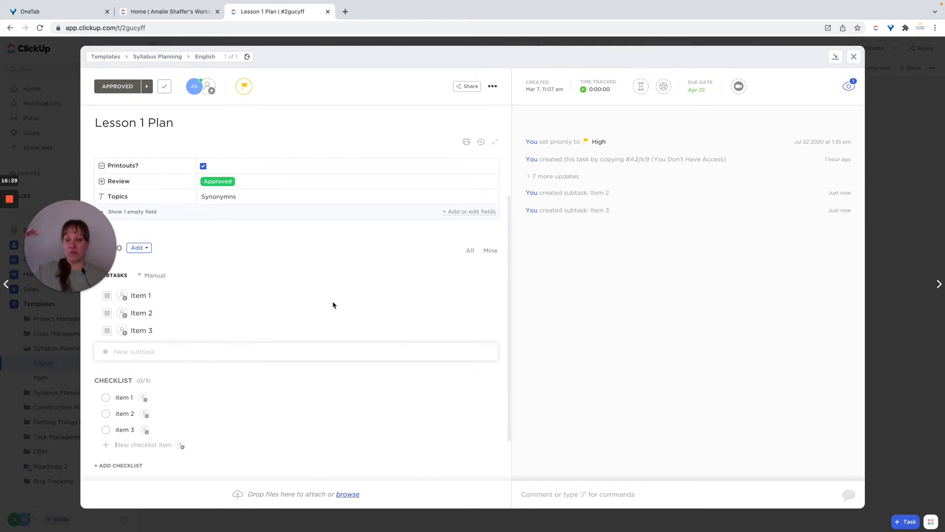
scroll(333, 305, up, 1)
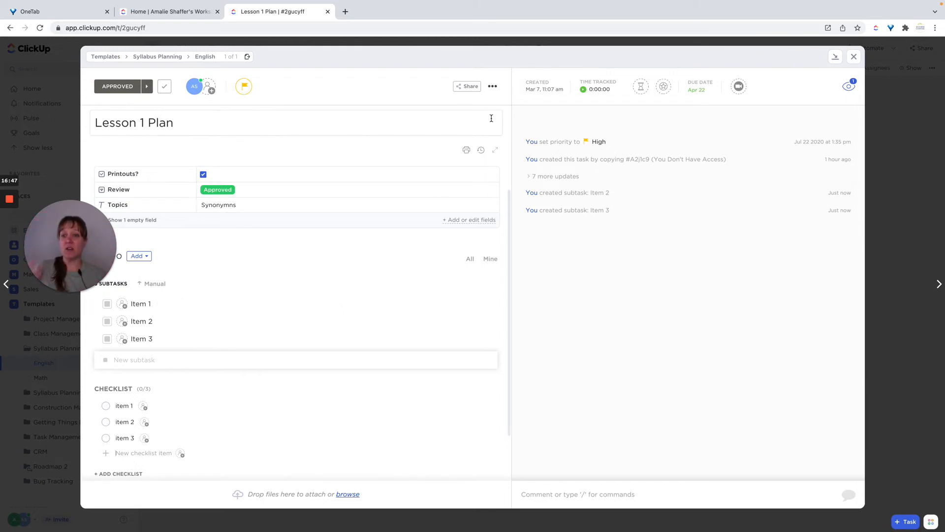
Save the task as a new template named Lesson 1 Plan Task, using customized included items with every item kept, and close the task.
click(492, 87)
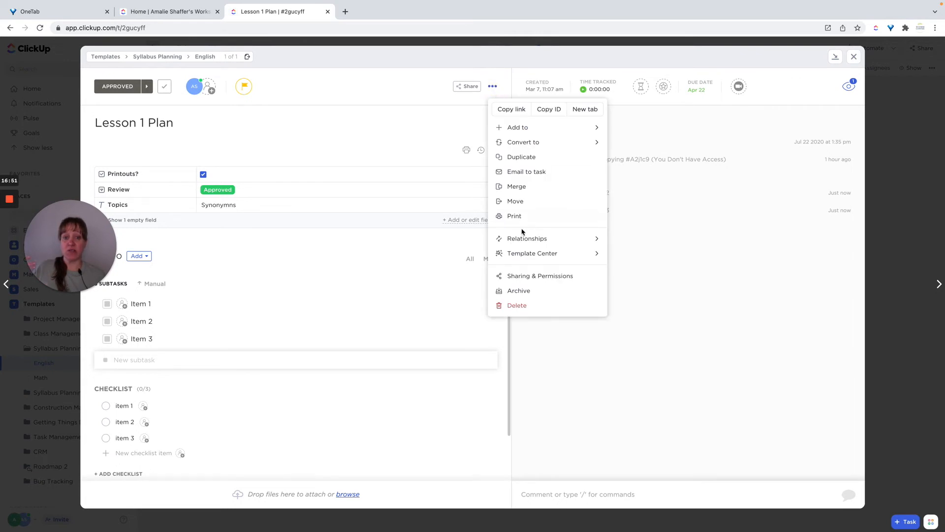
mouse_move(525, 256)
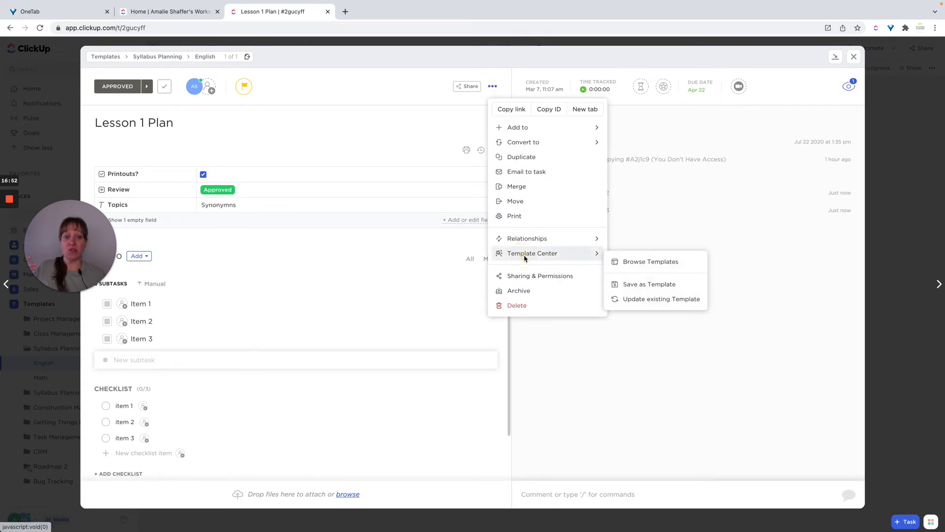
click(635, 284)
click(411, 116)
text(Lesson)
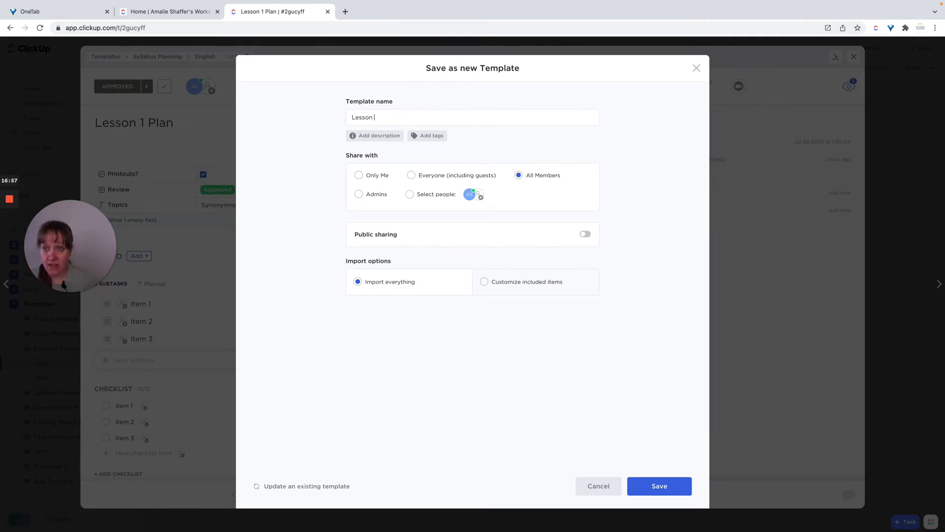
text( 1 Plan Template Task)
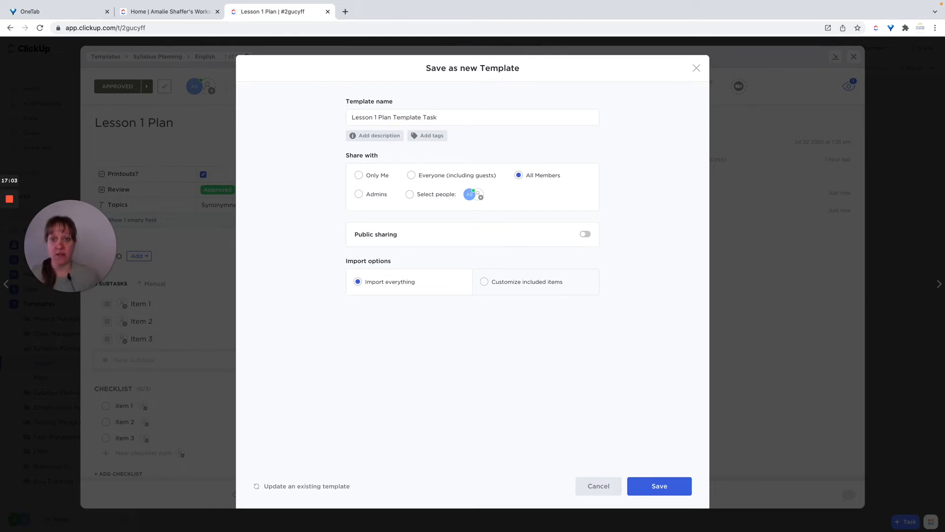
click(419, 118)
double_click(396, 117)
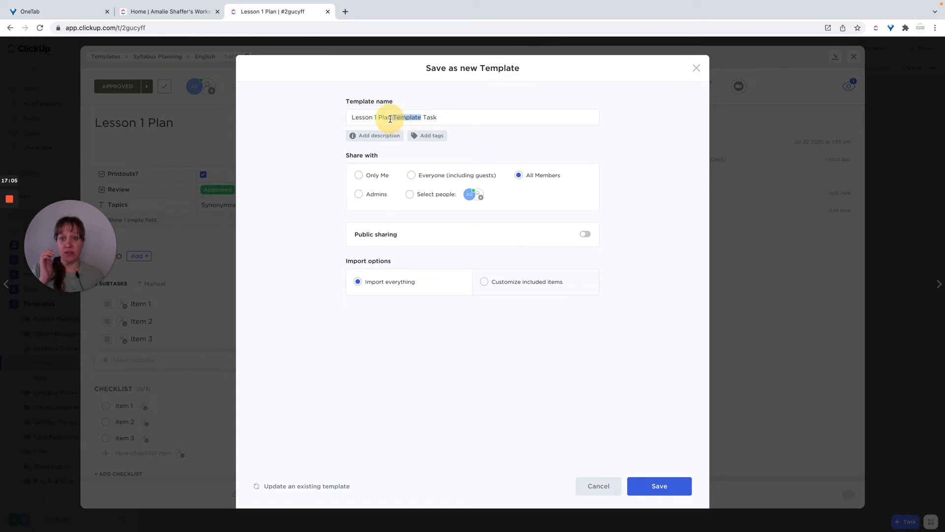
key(BackSpace)
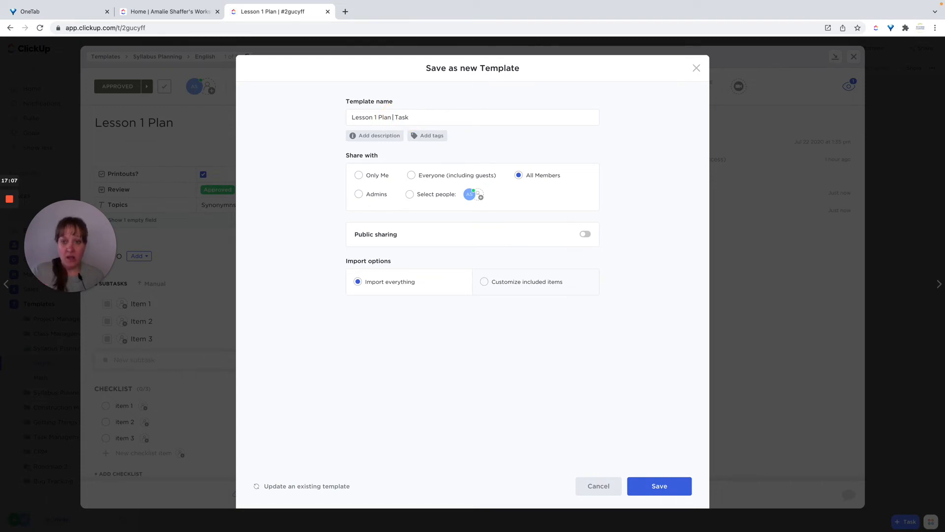
key(BackSpace)
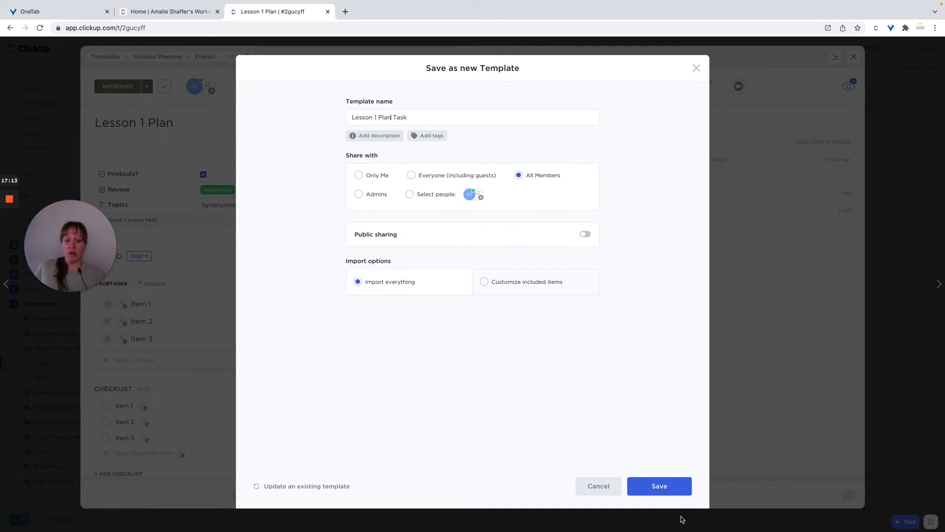
click(484, 282)
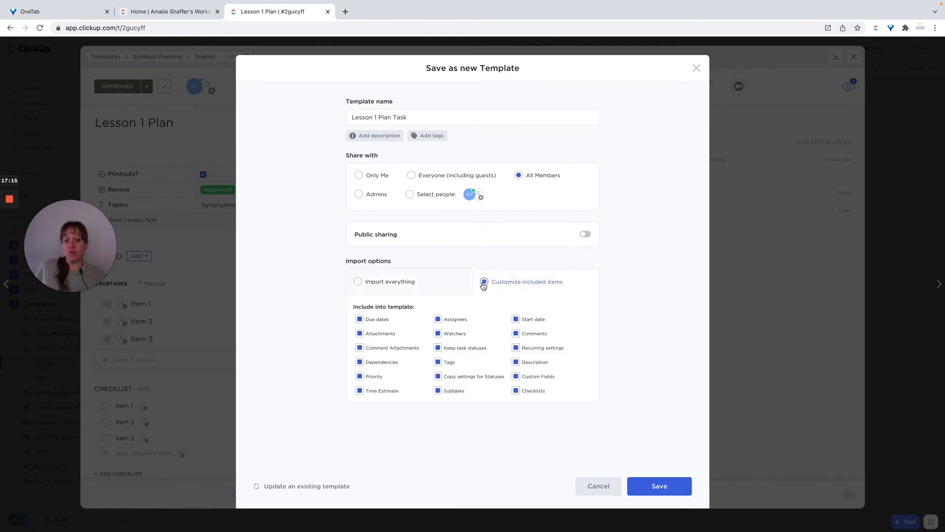
click(657, 486)
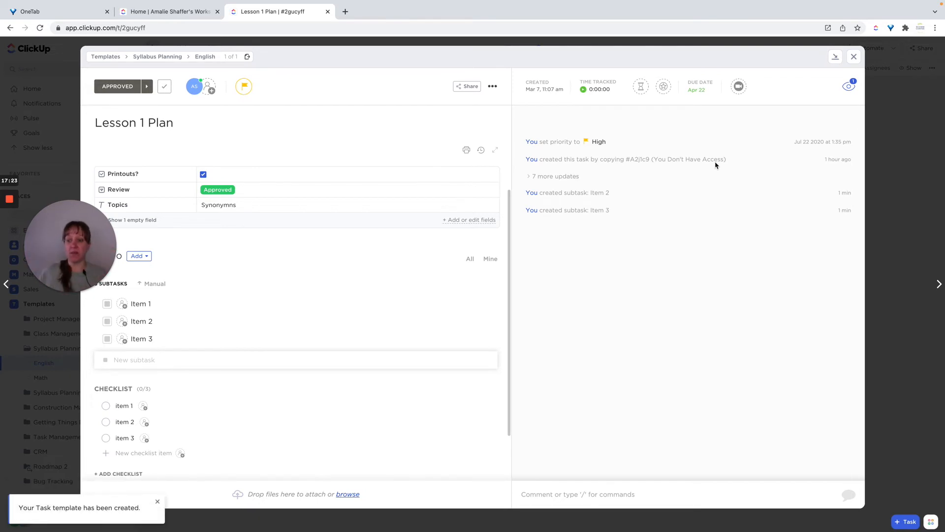
click(855, 55)
Add a new task named Lesson Plan to the TO PLAN group of the English list.
click(187, 190)
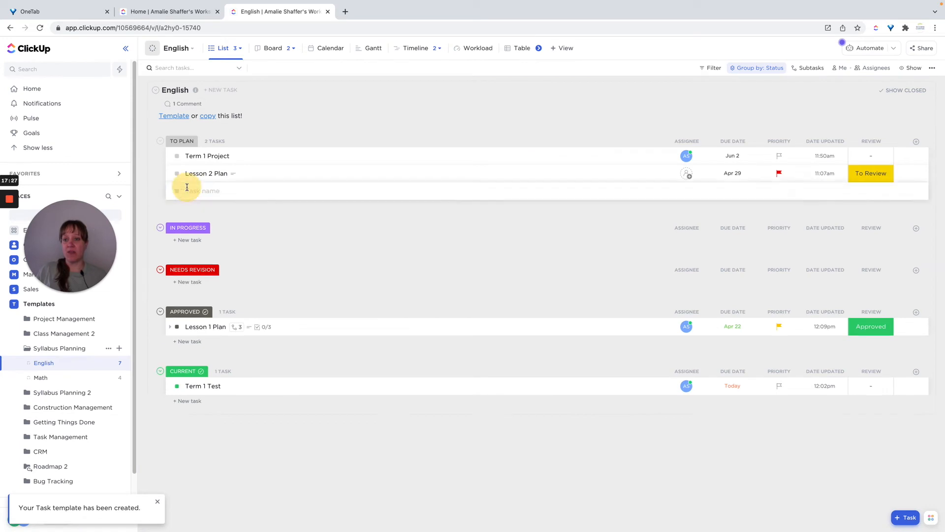
text(Lesson )
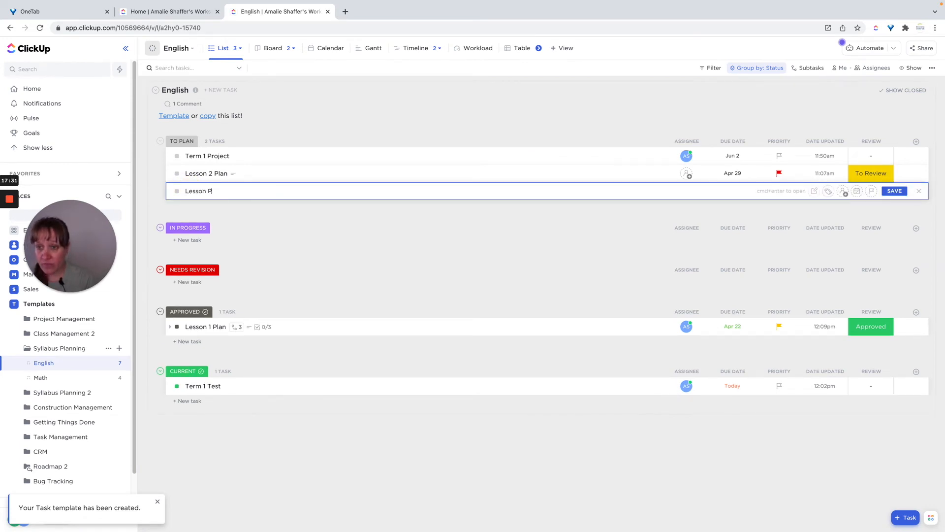
text(Plan)
key(Return)
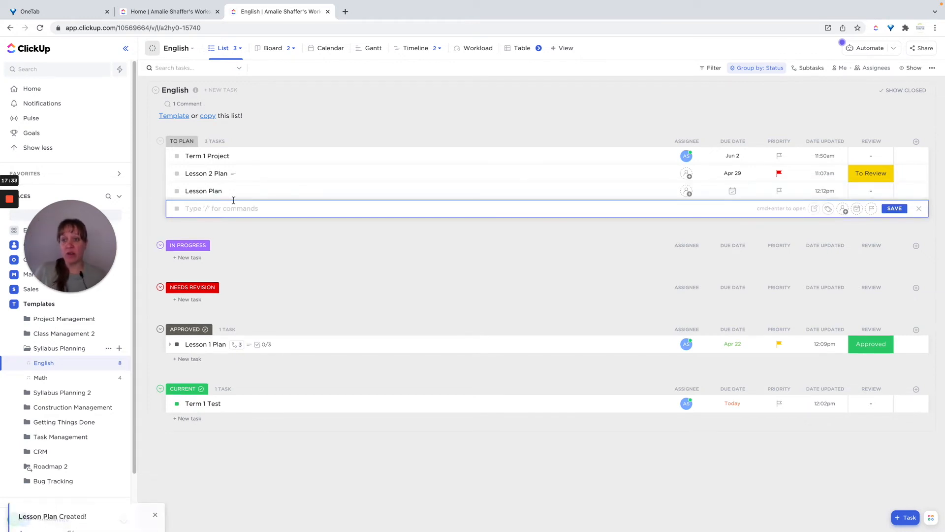
Open the new Lesson Plan task and apply the Lesson 1 Plan Task template to it, importing everything.
click(278, 191)
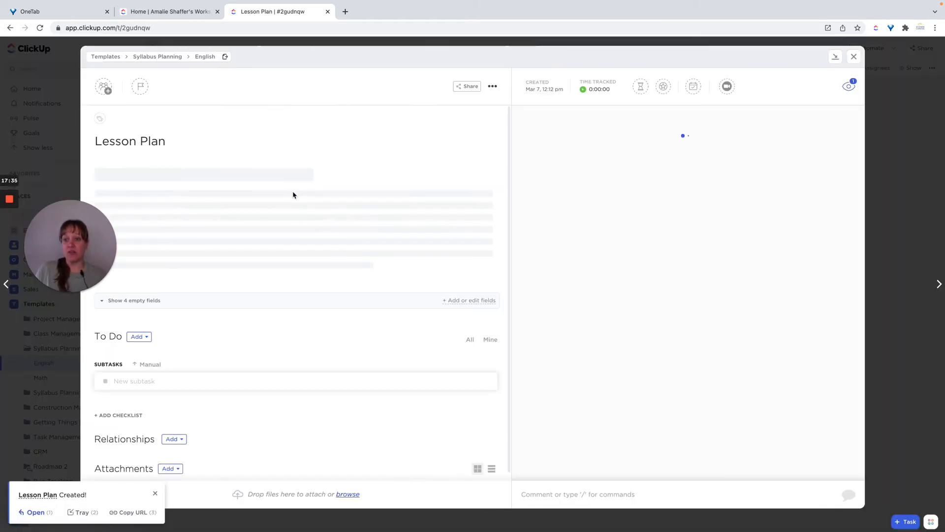
click(492, 87)
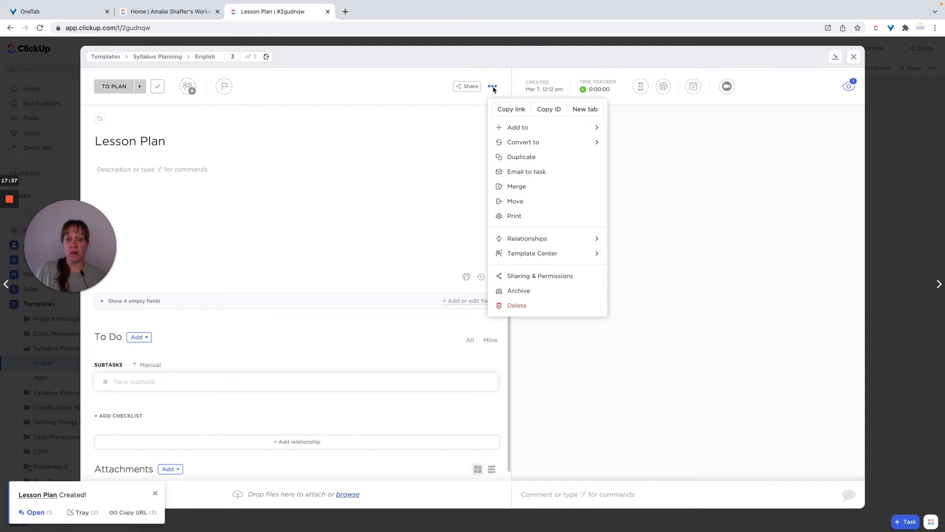
click(536, 254)
click(625, 262)
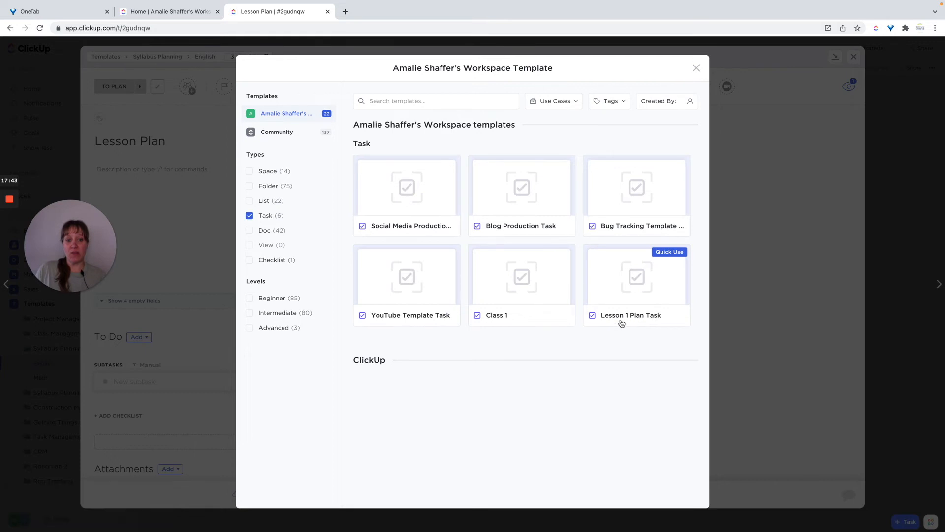
click(637, 274)
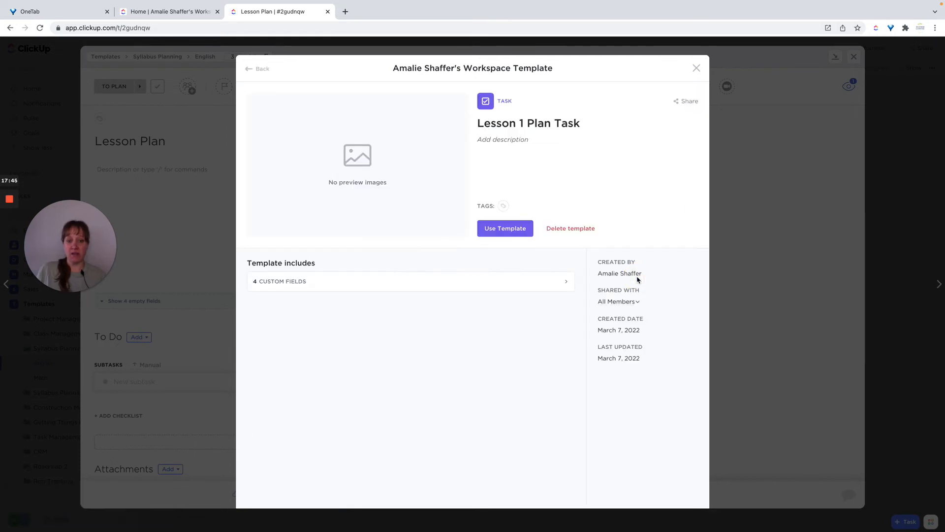
click(495, 230)
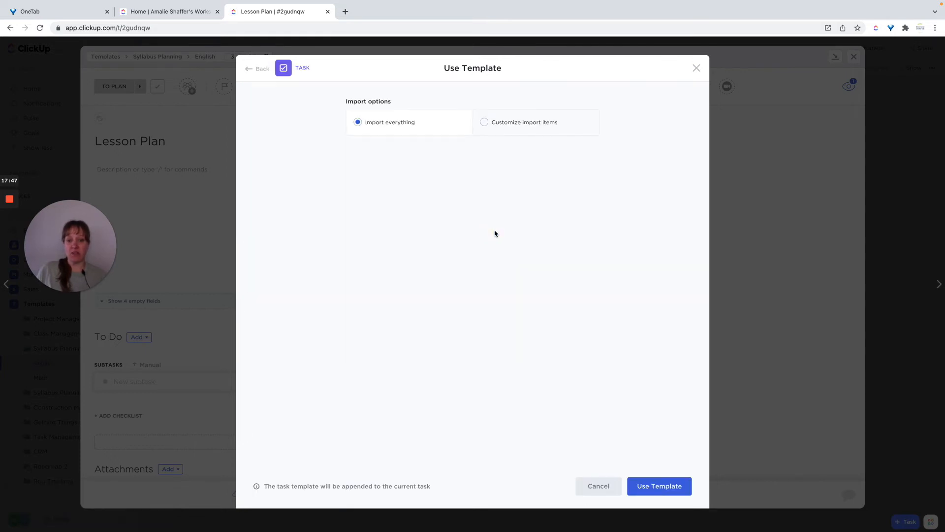
click(665, 486)
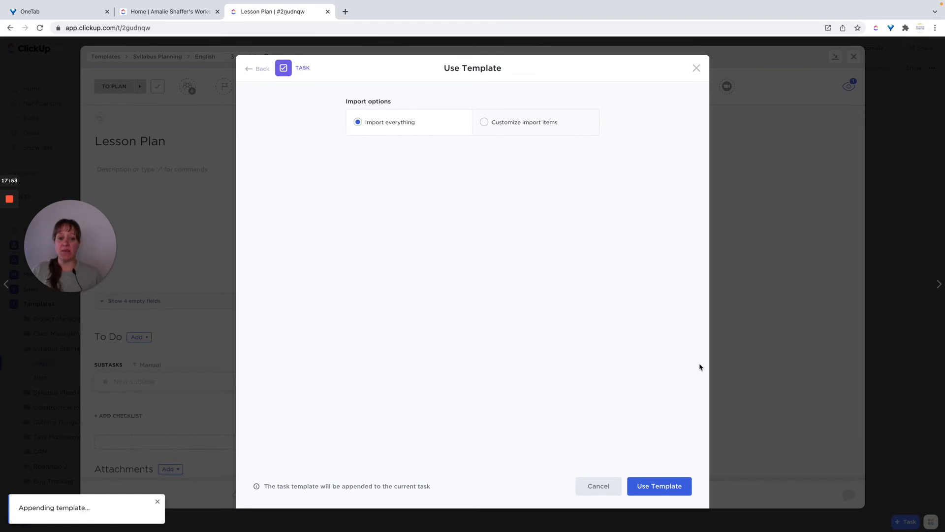
click(664, 485)
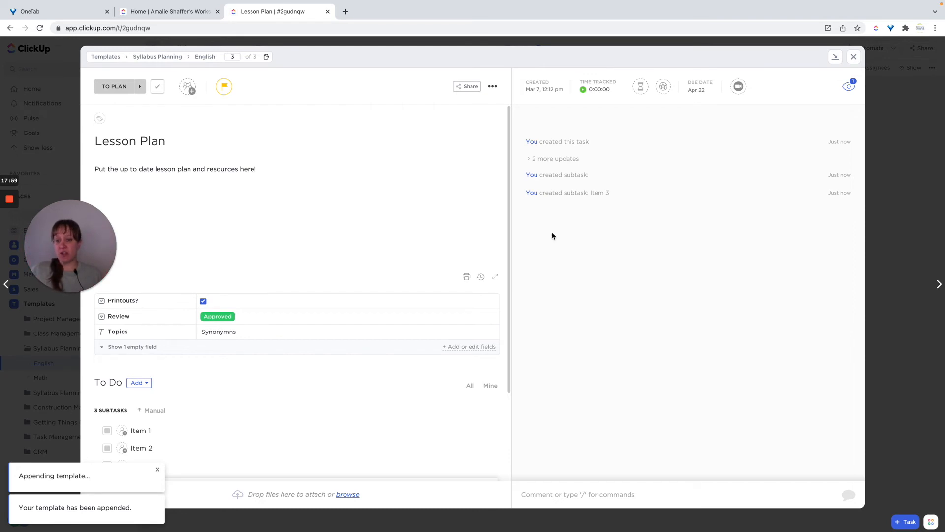
scroll(361, 282, down, 5)
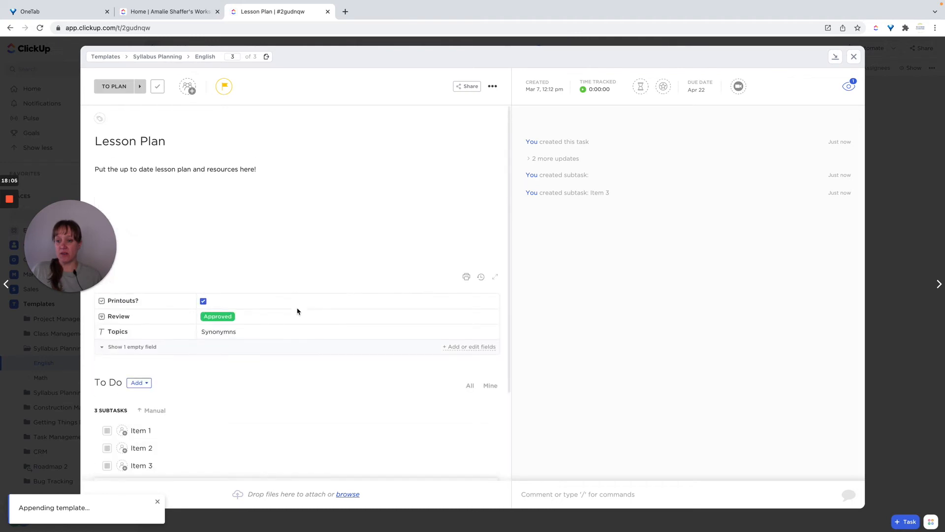
Reload the page, delete the last three duplicate subtasks (Item 3, Item 1 and Item 2) from Lesson Plan, and close the task.
click(39, 29)
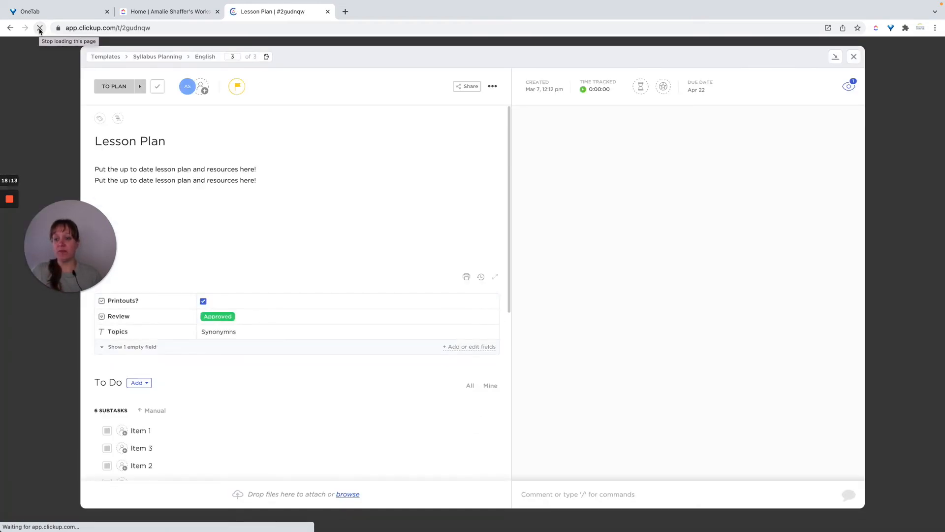
scroll(274, 243, down, 4)
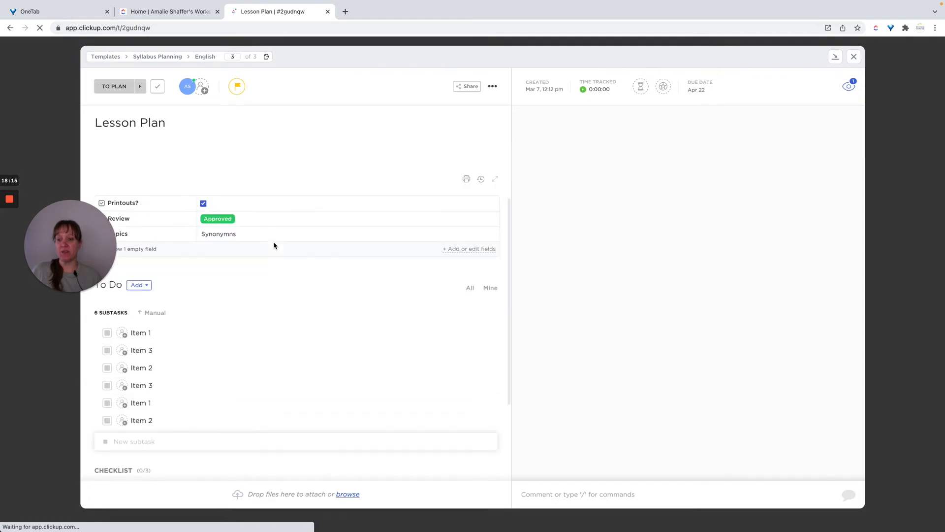
click(87, 389)
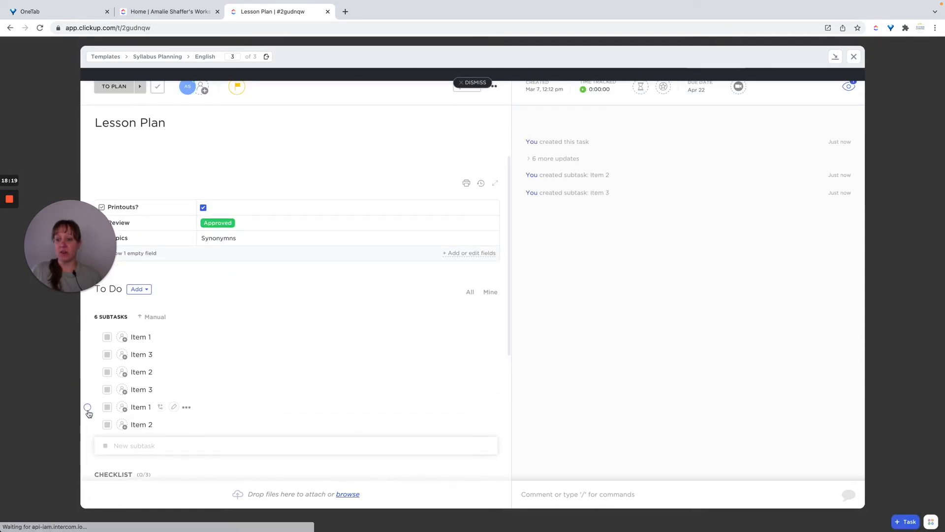
click(87, 390)
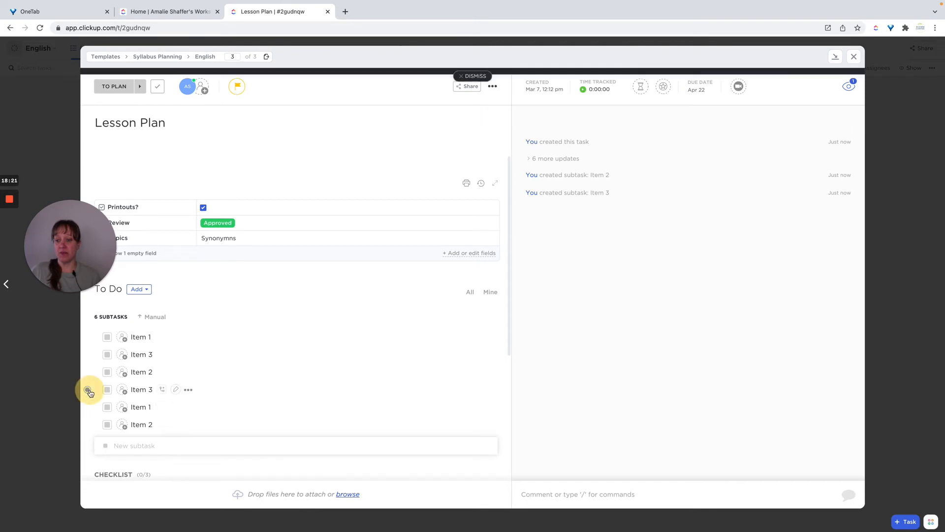
click(87, 407)
click(88, 425)
click(660, 89)
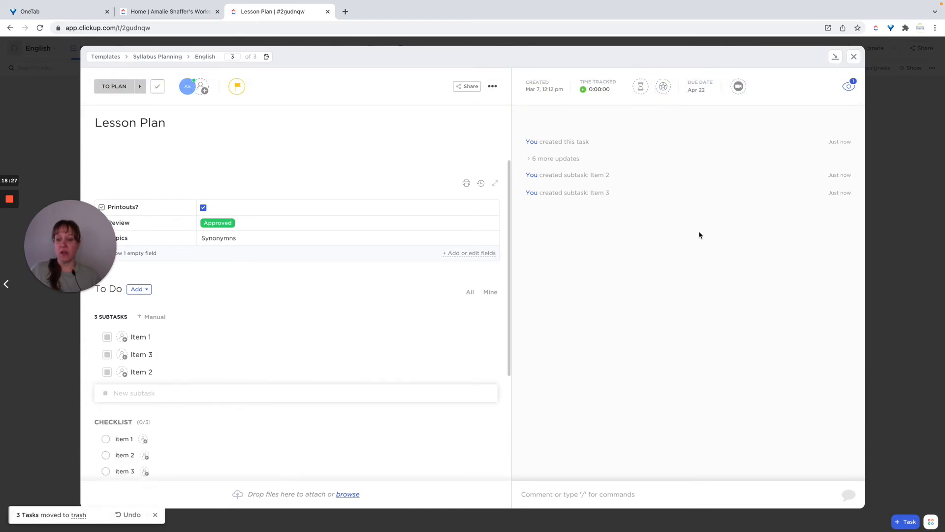
click(854, 57)
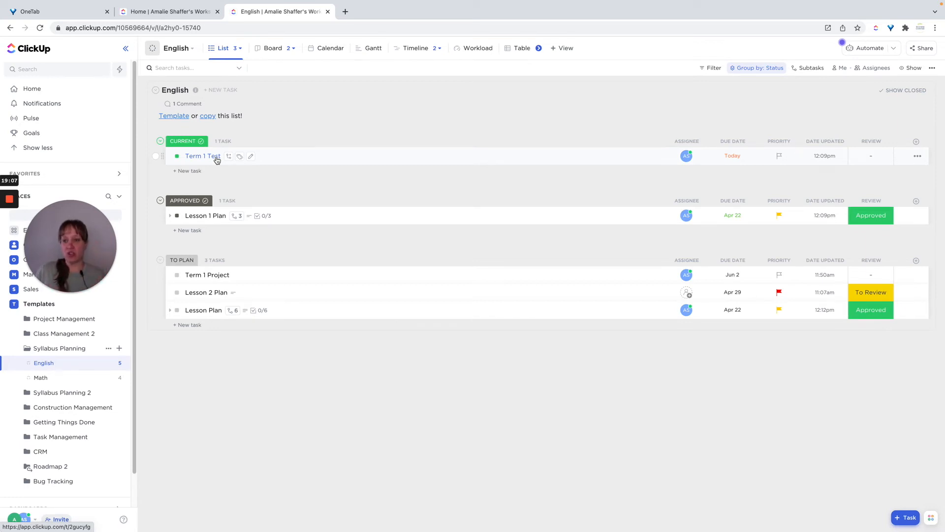
Open the Lesson 1 Plan task in the English list and insert a Google Docs embed on a new line of its description.
click(209, 216)
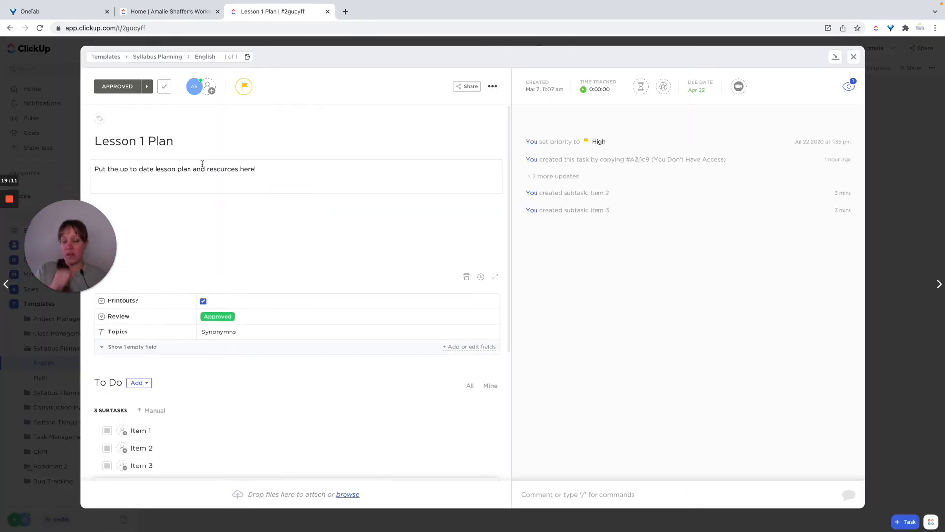
click(282, 173)
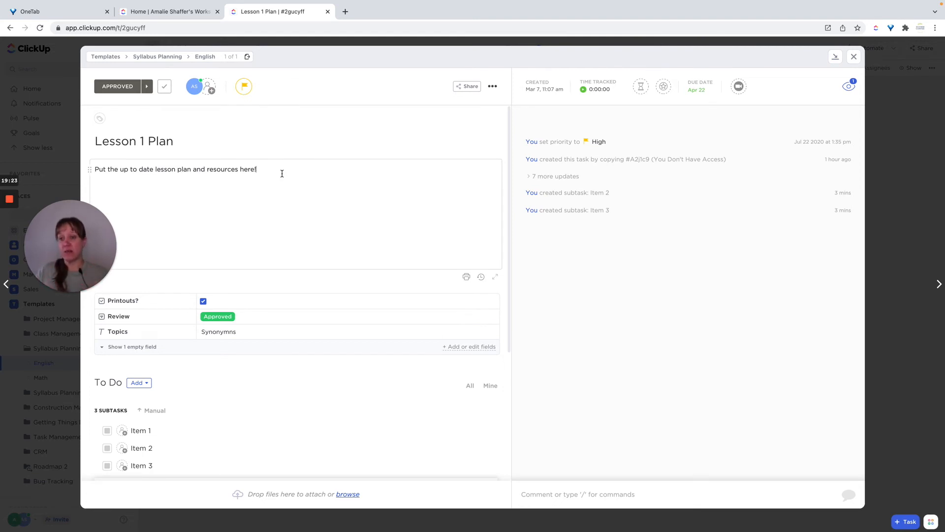
key(Return)
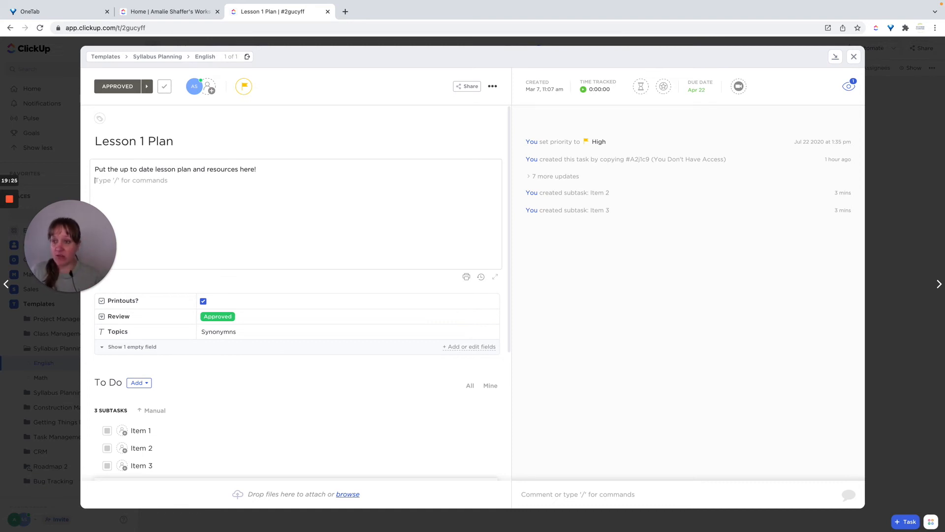
text(/)
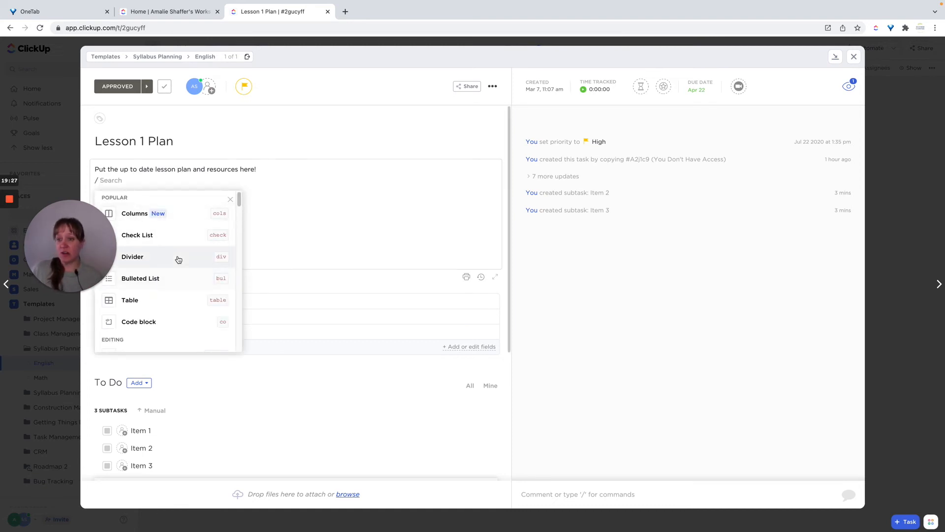
scroll(178, 260, down, 15)
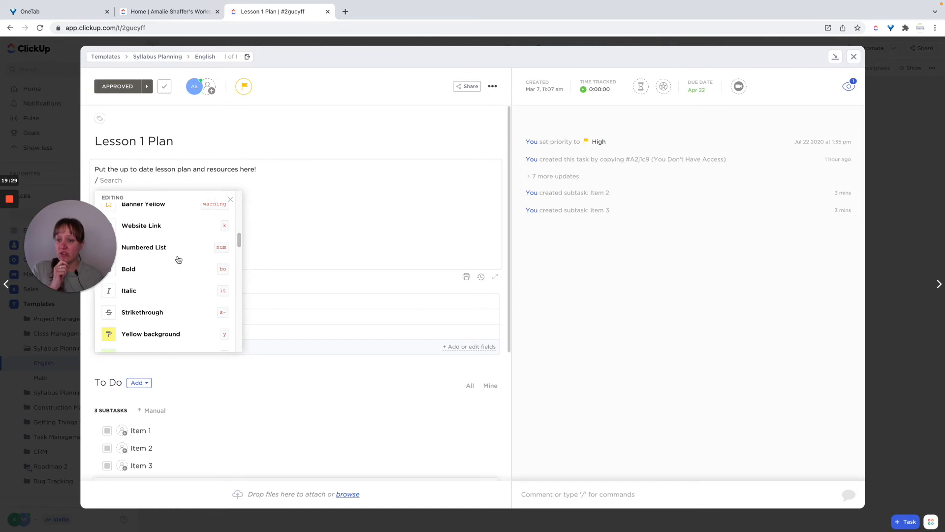
scroll(177, 257, up, 2)
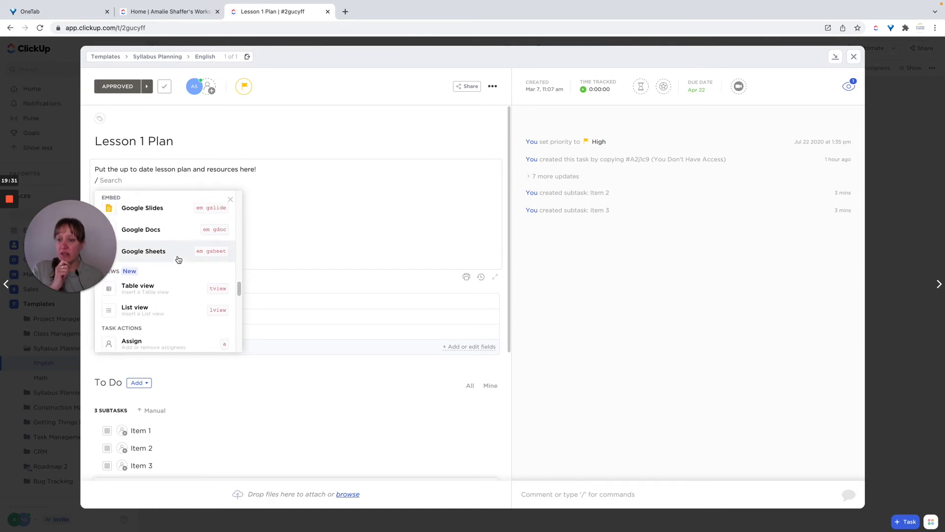
click(170, 242)
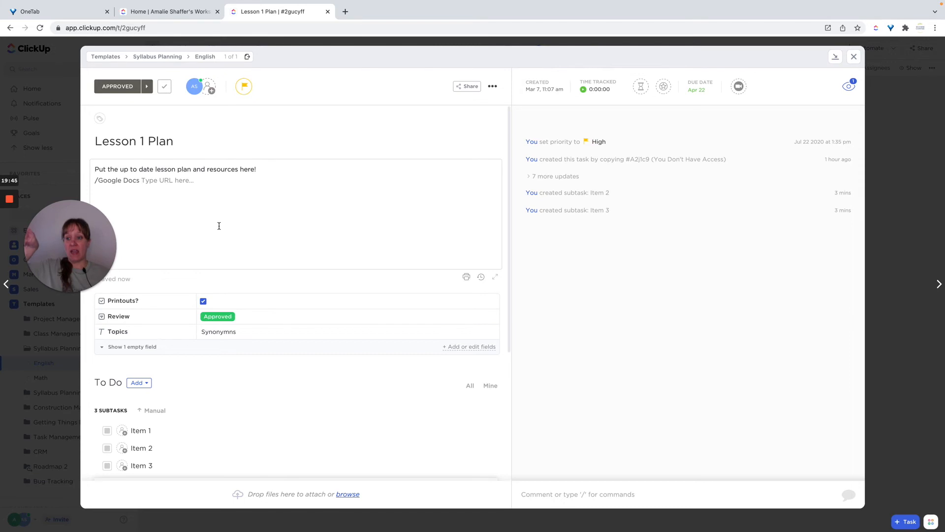
Remove the Google Docs embed placeholder from the Lesson 1 Plan description and close the task.
drag(141, 180, 95, 179)
key(BackSpace)
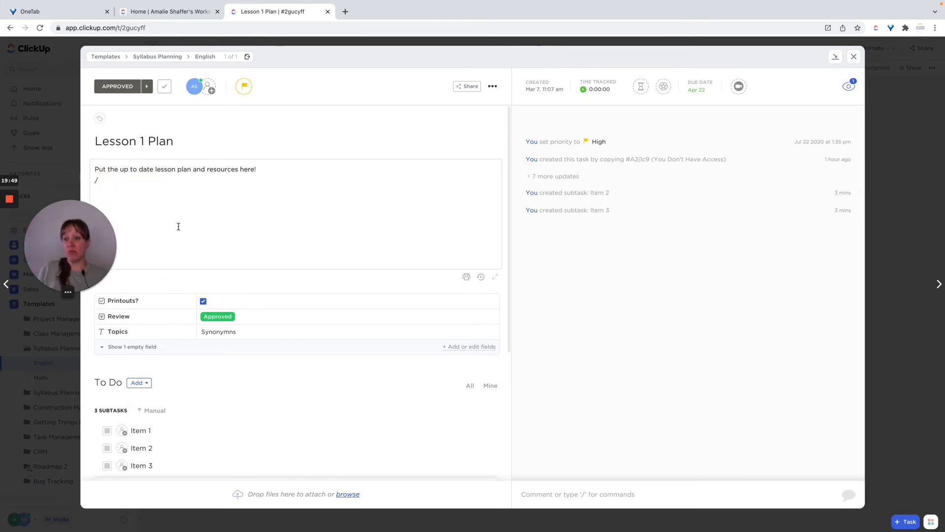
key(BackSpace)
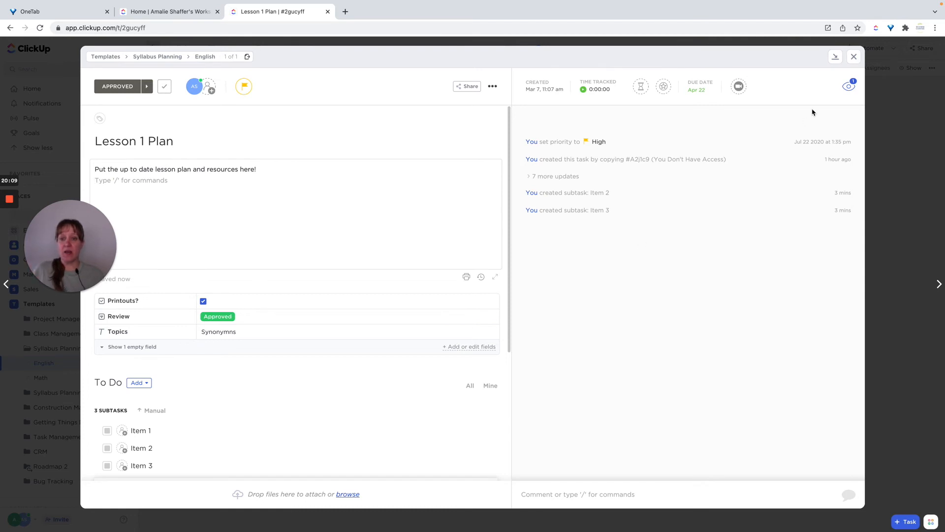
click(854, 57)
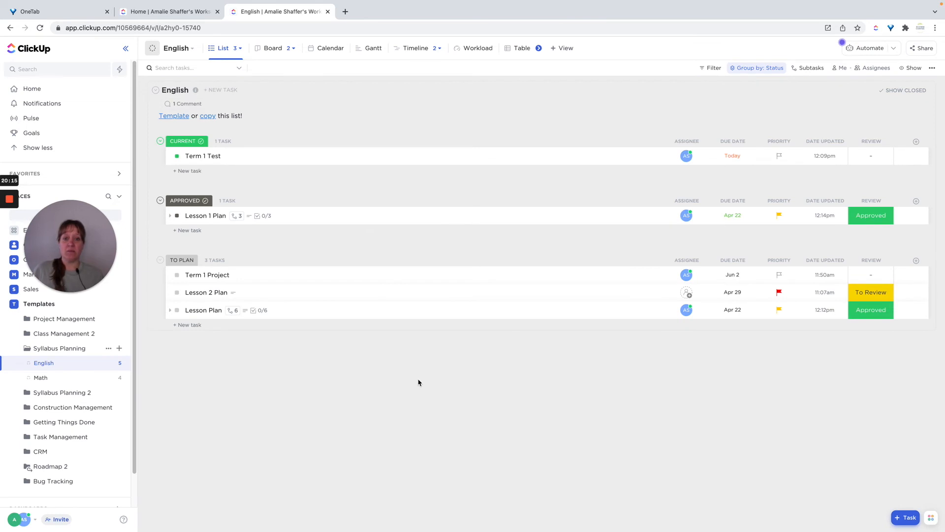
Open the Math list in the Syllabus Planning folder and show its empty statuses.
click(67, 379)
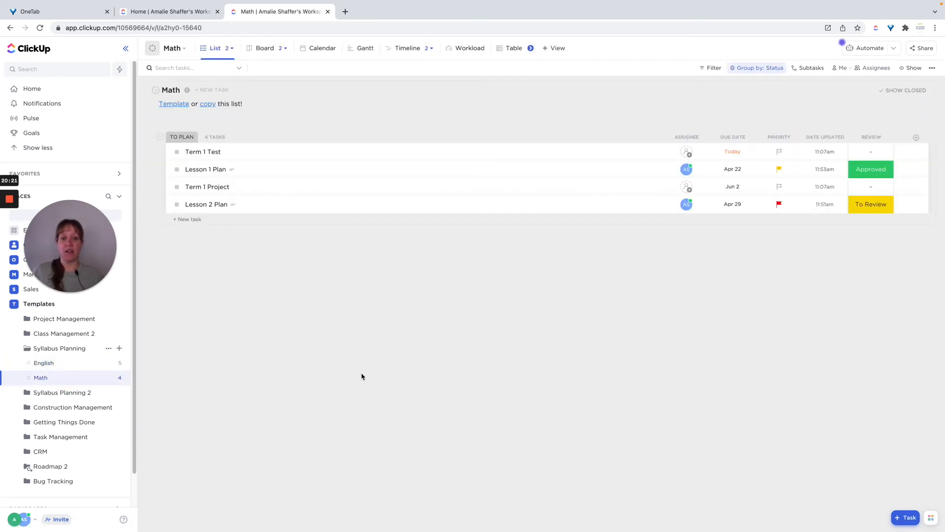
click(913, 68)
click(927, 209)
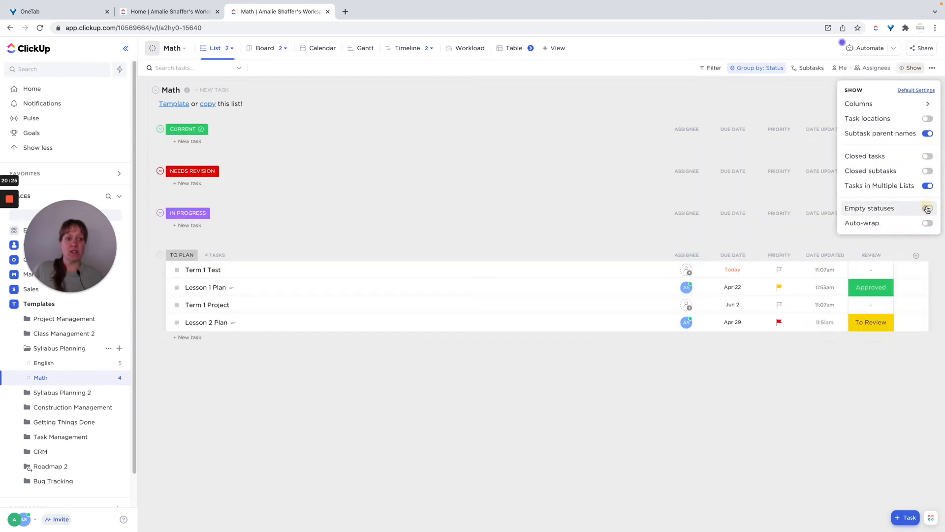
Reverse the order of the status groups in the Math list so To Plan comes first, and save the view.
click(754, 72)
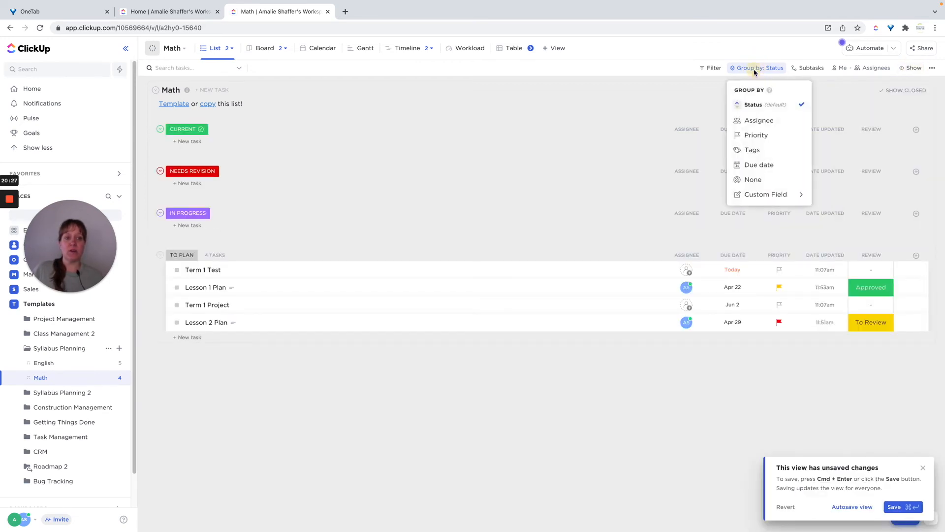
click(738, 108)
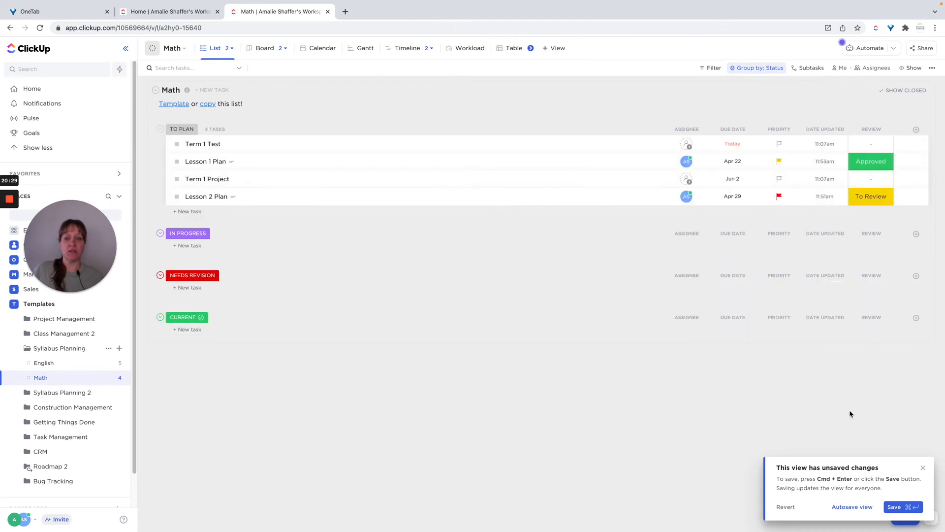
click(895, 507)
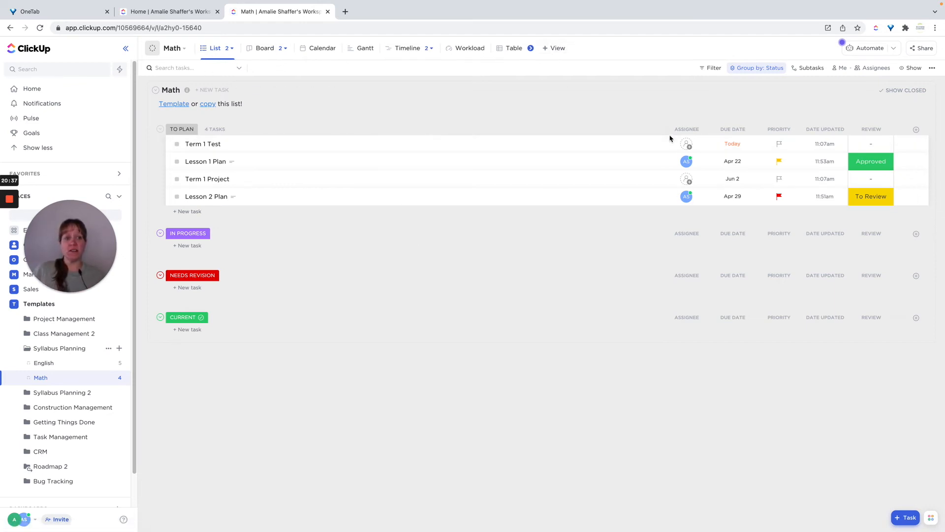
Show the Printouts? and Topics custom fields as columns in the Math list.
click(915, 130)
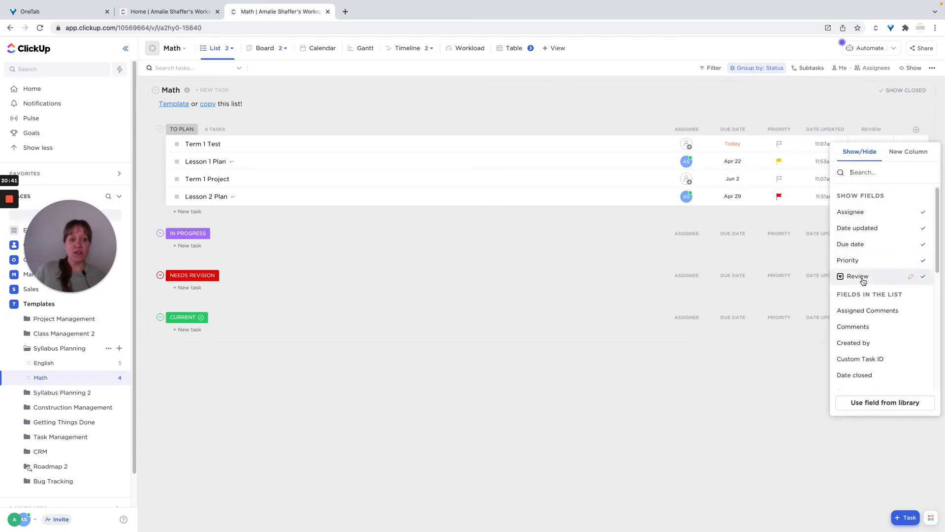
scroll(866, 301, down, 5)
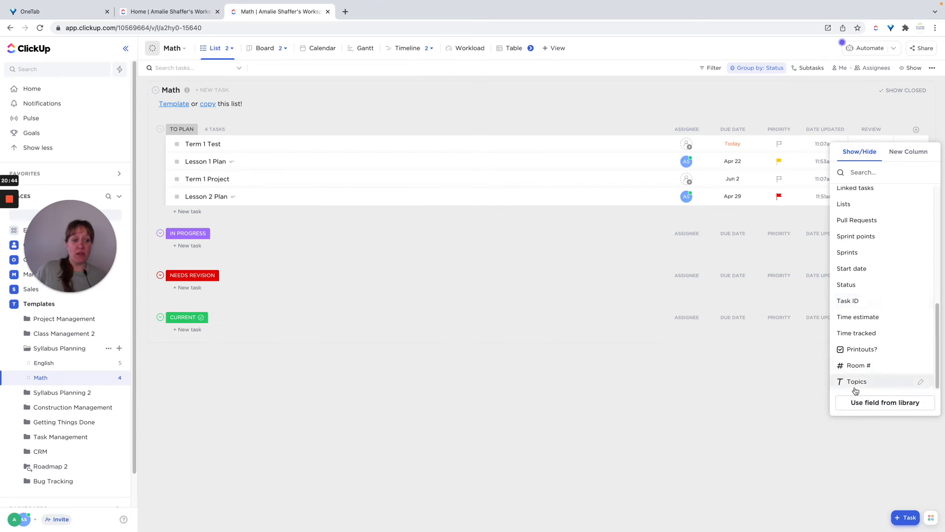
click(860, 349)
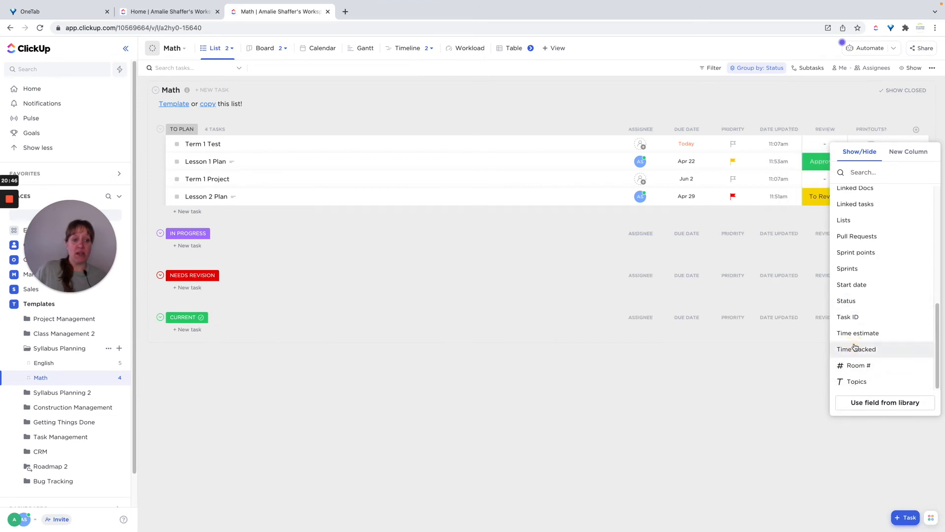
click(627, 404)
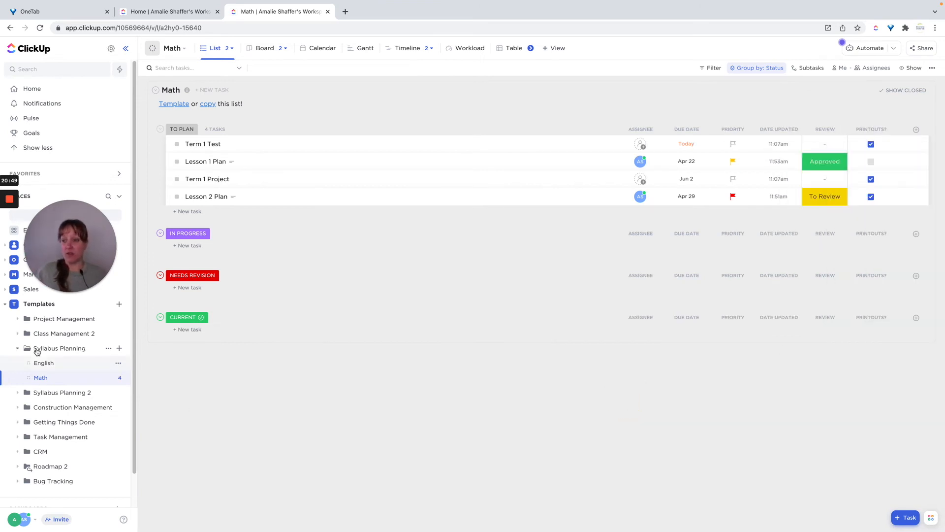
click(916, 130)
scroll(876, 281, down, 5)
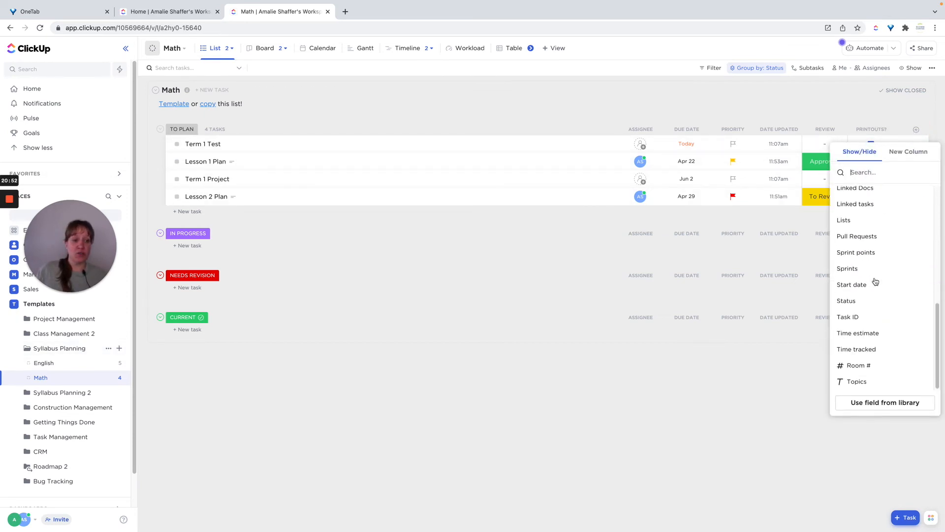
click(856, 382)
click(525, 471)
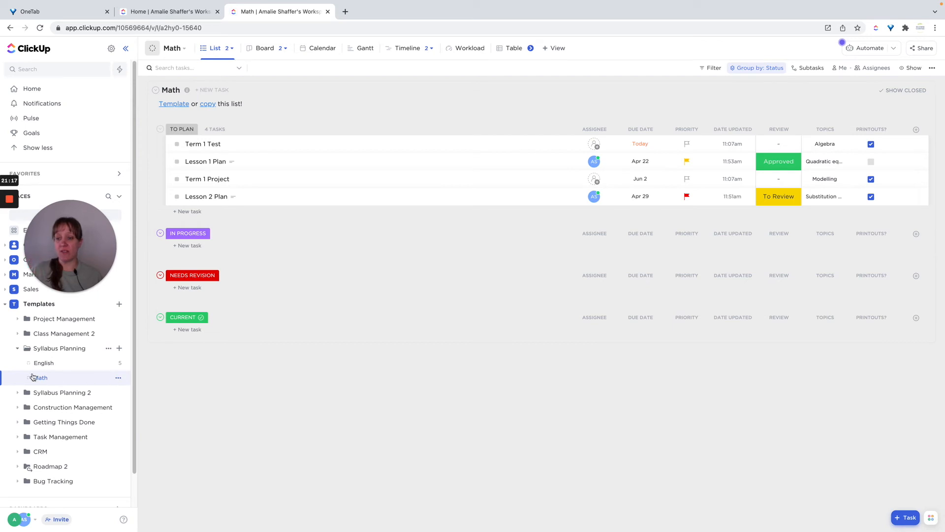
Save the Math list as a new template named Math {Grade} Semester 1, shared with all members and importing everything.
click(119, 380)
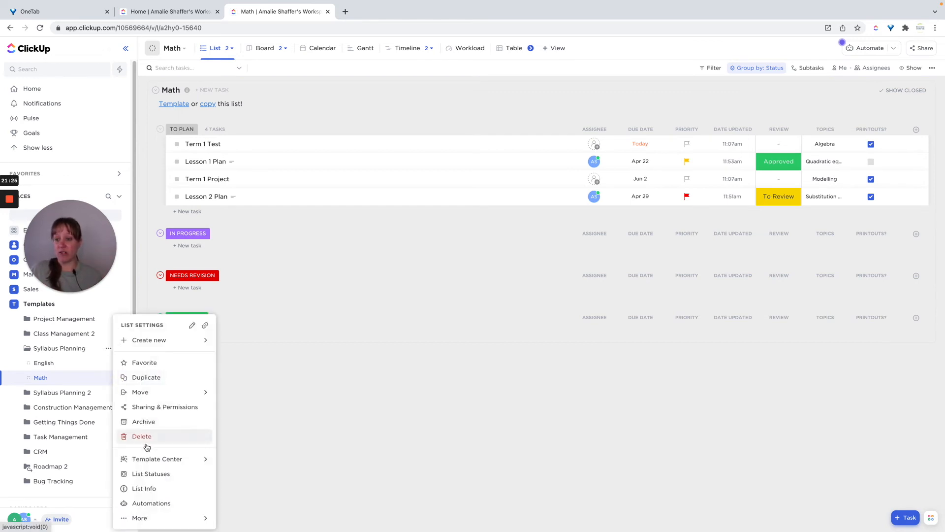
click(150, 464)
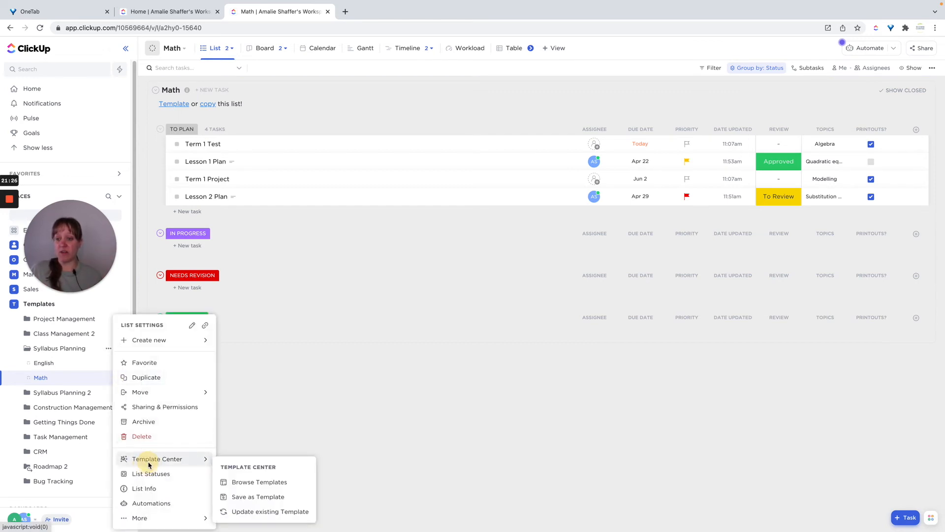
click(232, 496)
click(395, 119)
text(Math {Grade)
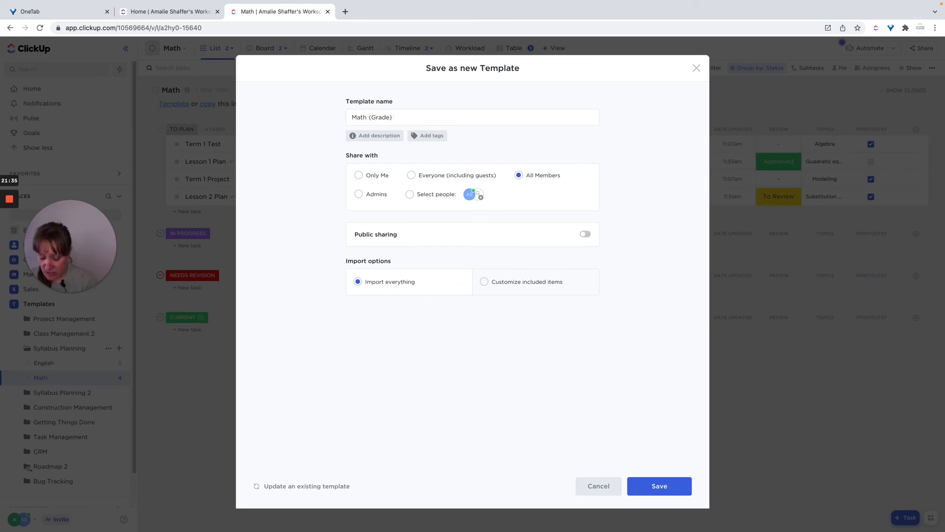
text(} Semster 1)
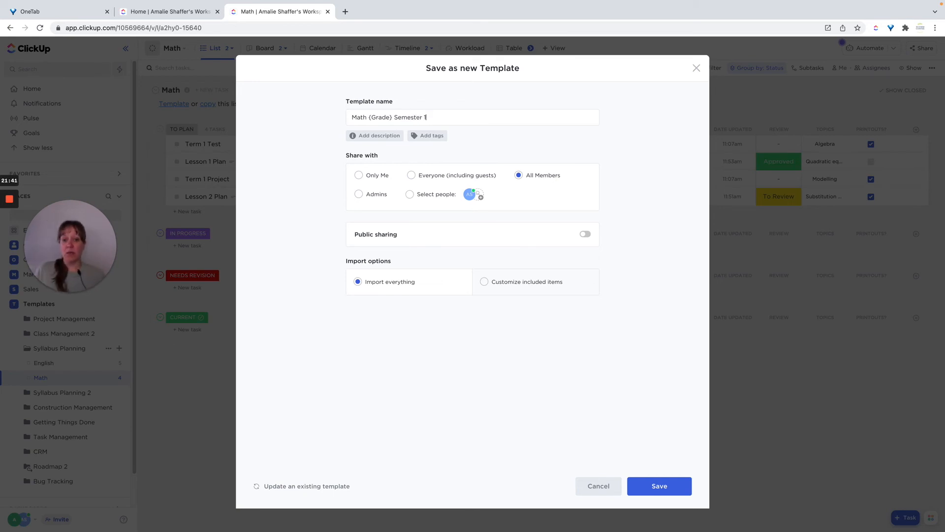
click(659, 486)
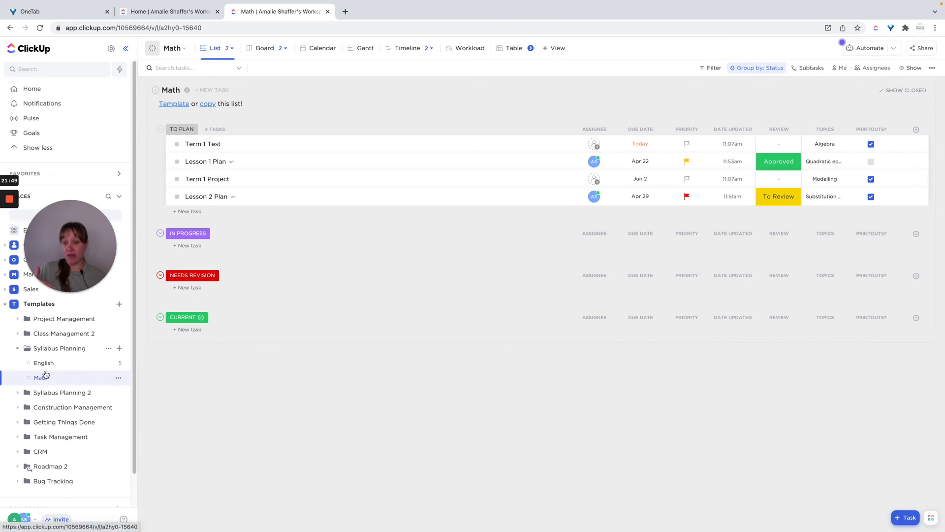
click(120, 349)
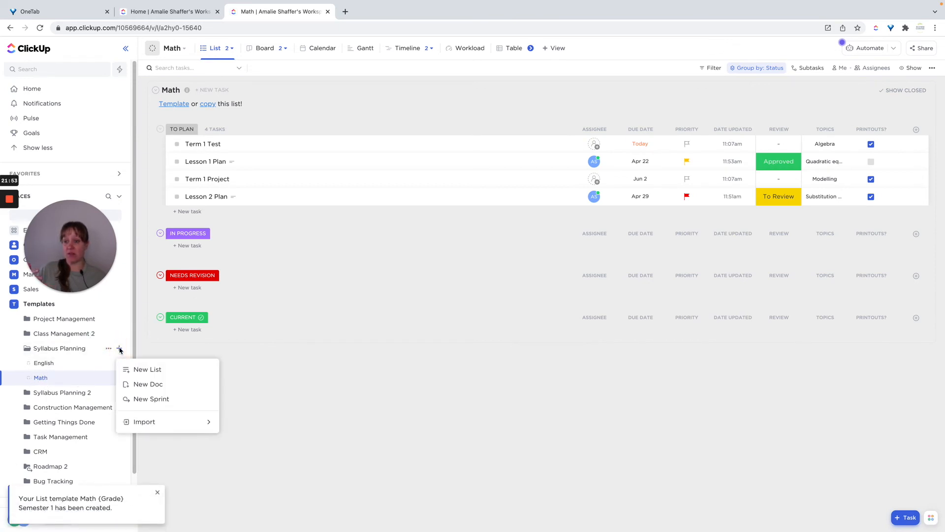
click(143, 370)
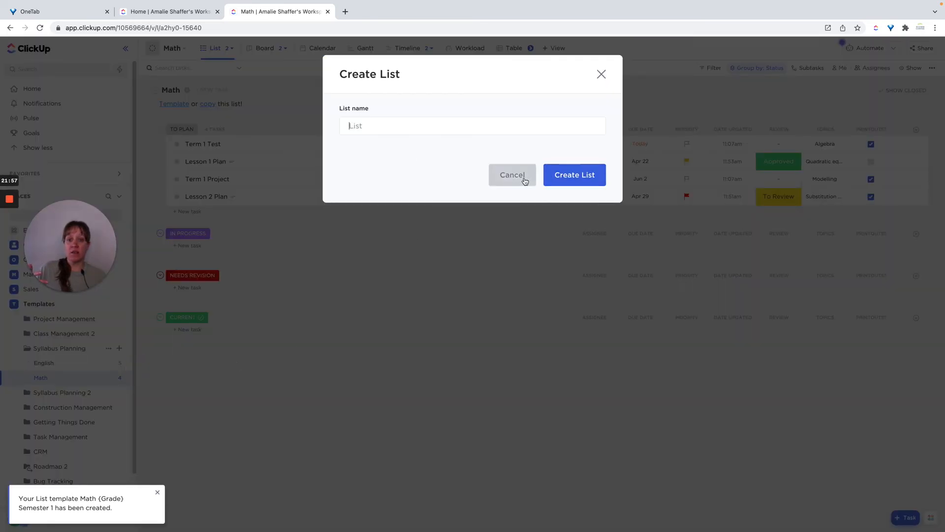
click(601, 73)
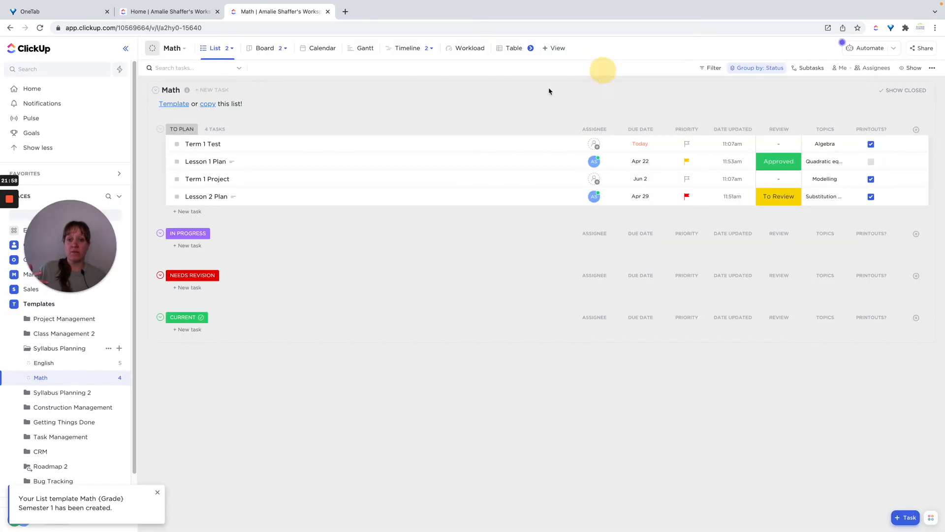
Create a new list named Math Semester 2 in the Syllabus Planning folder.
click(120, 349)
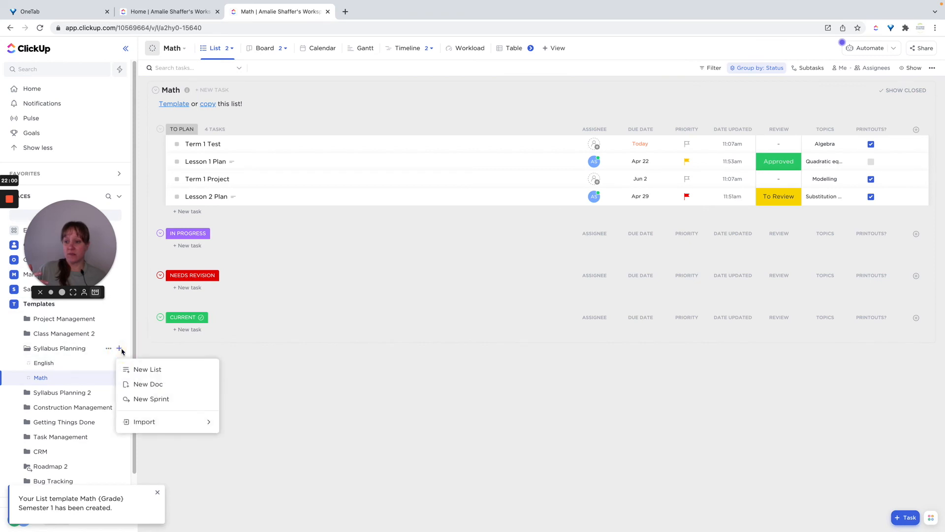
click(138, 373)
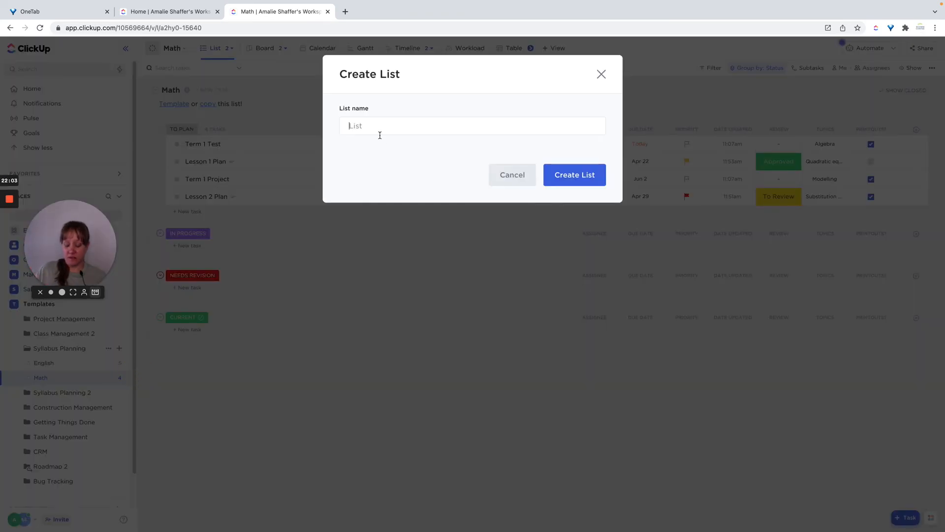
text(math)
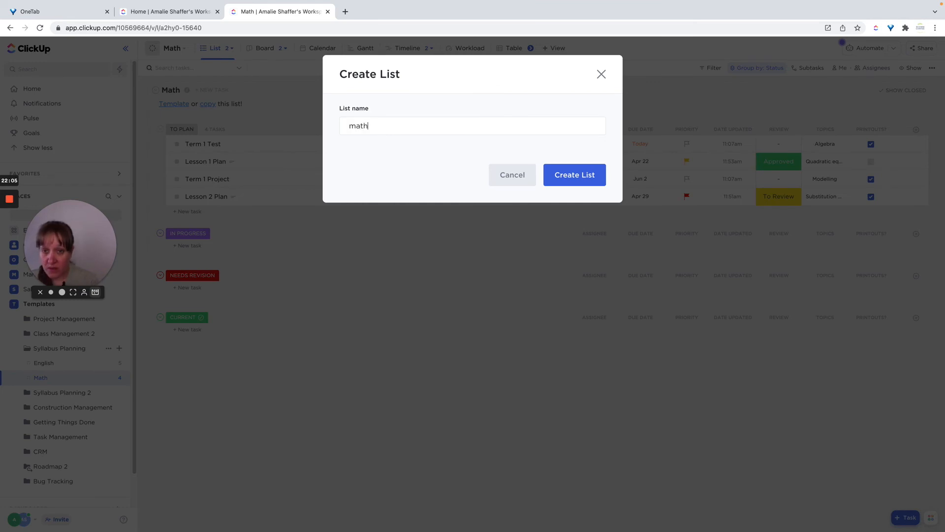
text(Math )
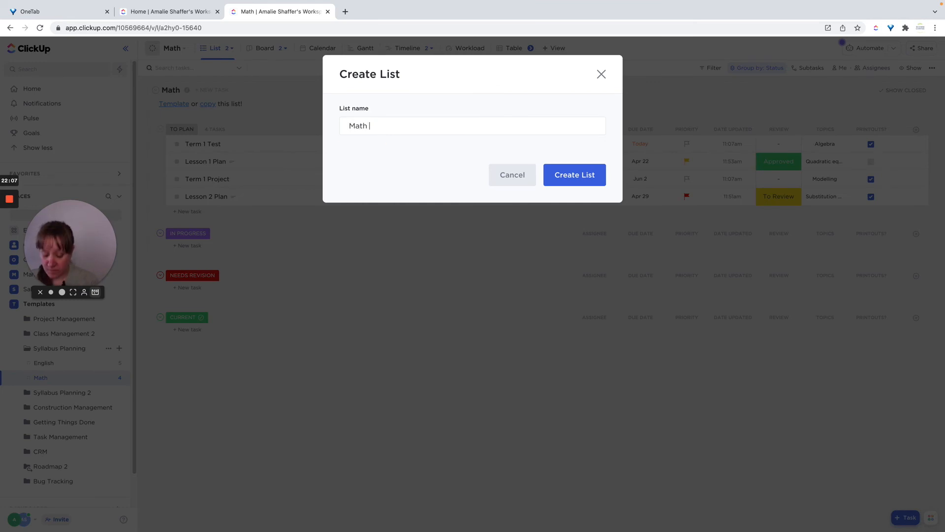
text(Semester 2)
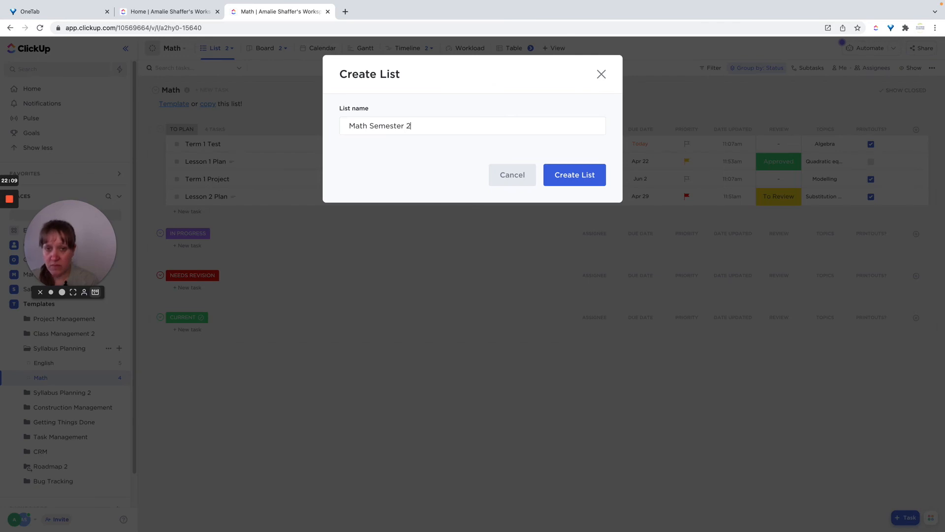
key(Return)
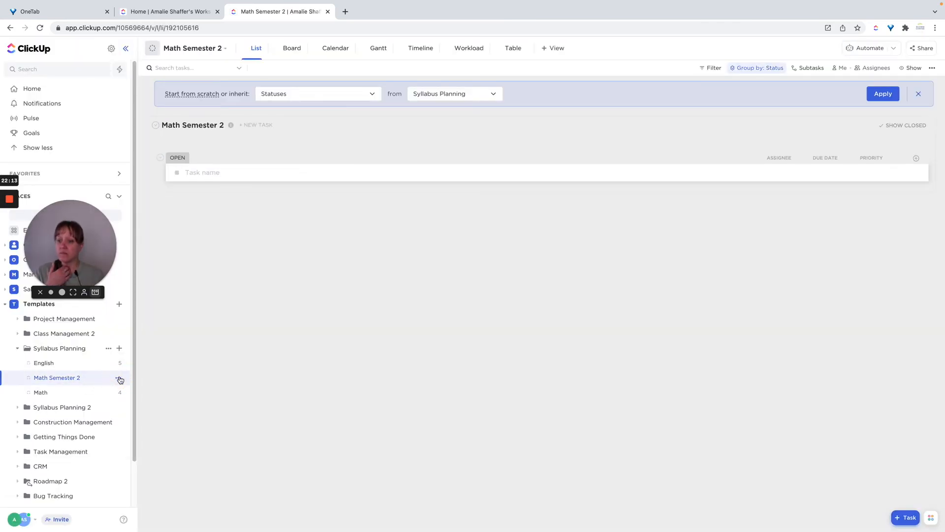
Browse the list templates from the Math Semester 2 list and choose to use Math {Grade} Semester 1.
click(118, 377)
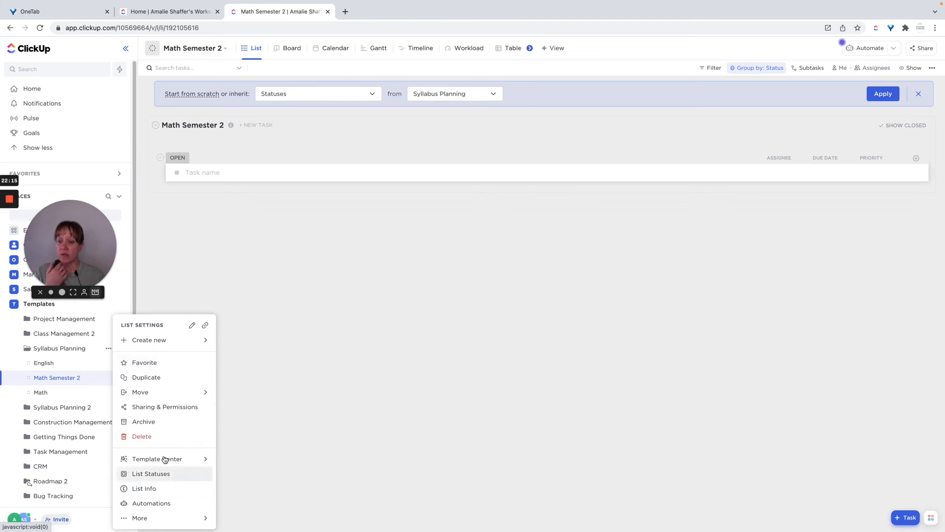
mouse_move(165, 458)
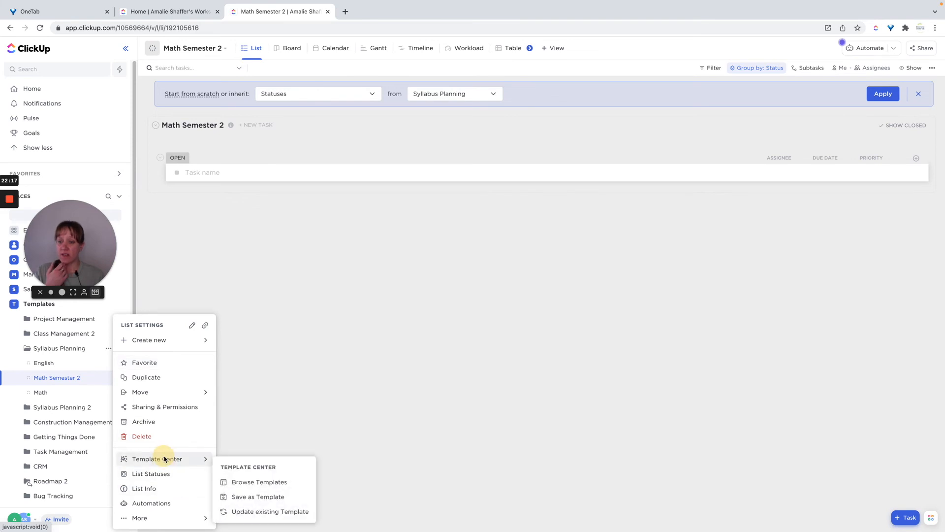
click(245, 481)
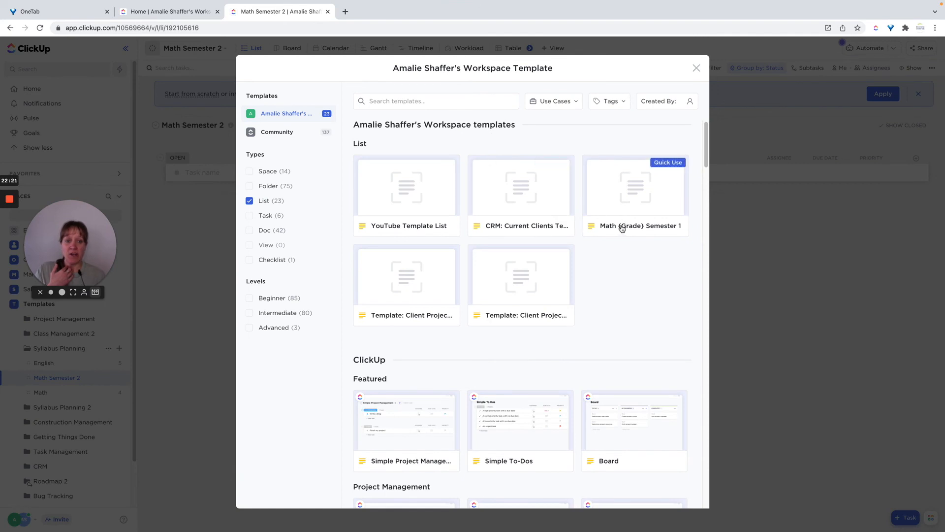
click(637, 194)
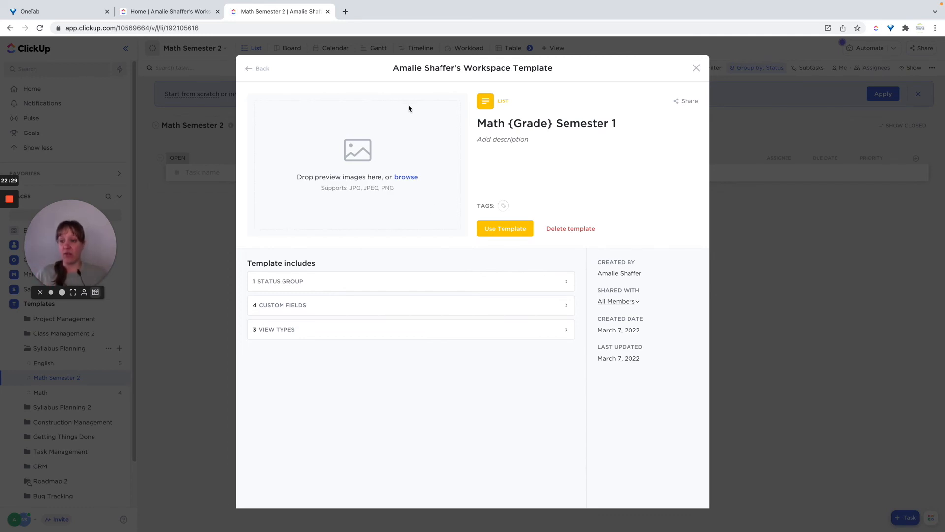
click(509, 233)
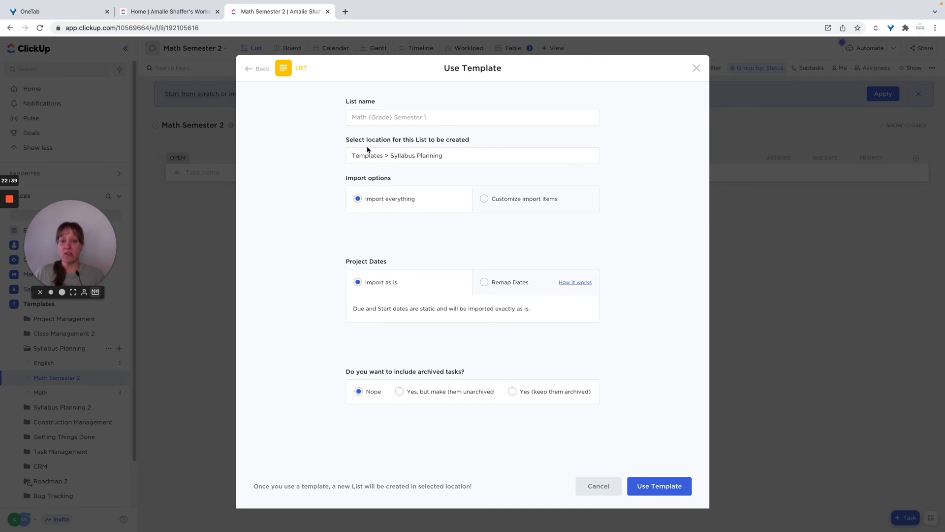
Create the list from the template in Templates > Syllabus Planning, importing everything with dates as is and no archived tasks.
click(415, 161)
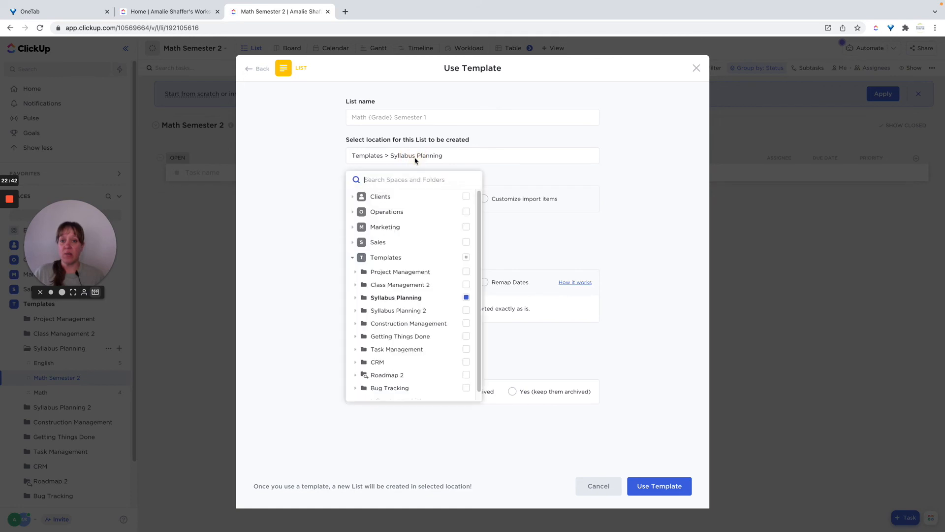
click(355, 299)
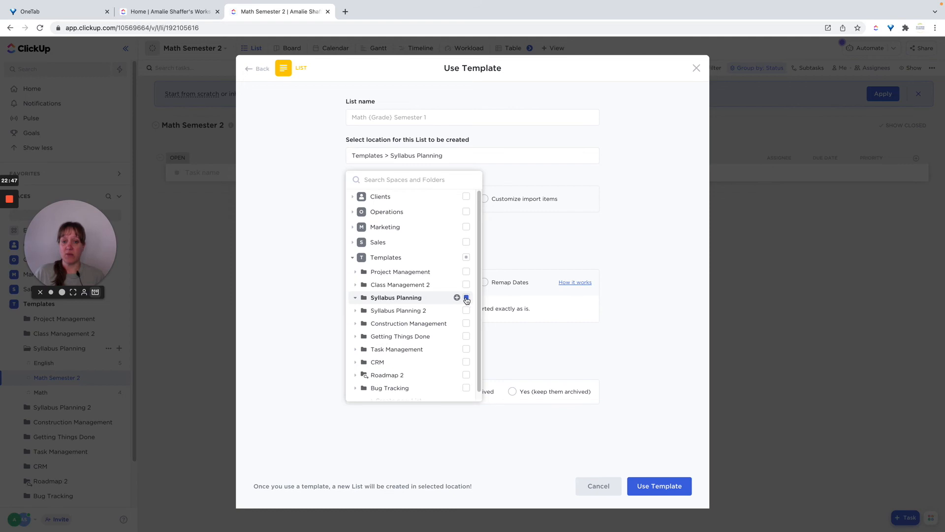
click(660, 213)
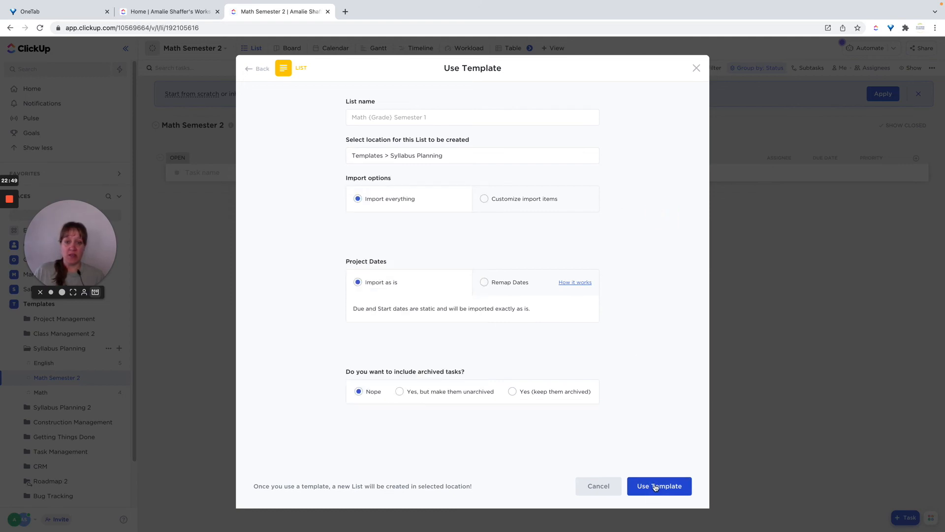
click(453, 118)
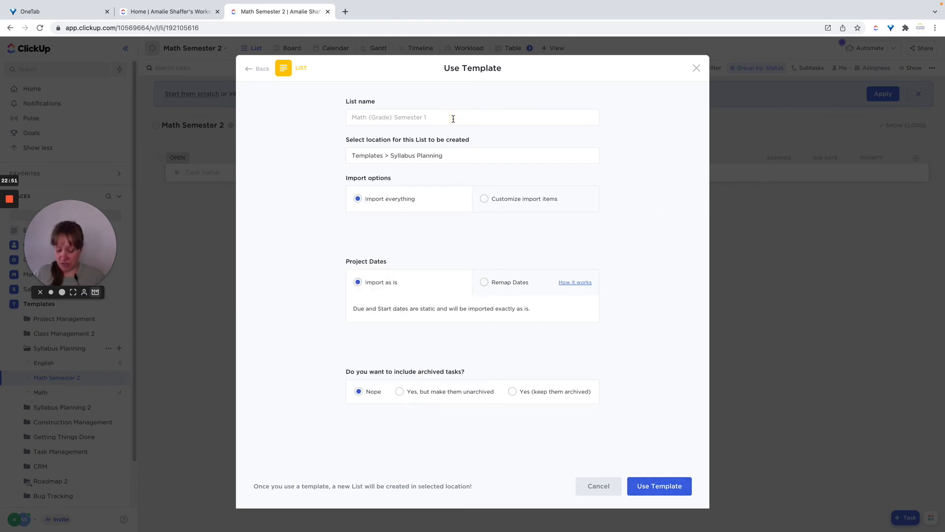
click(661, 490)
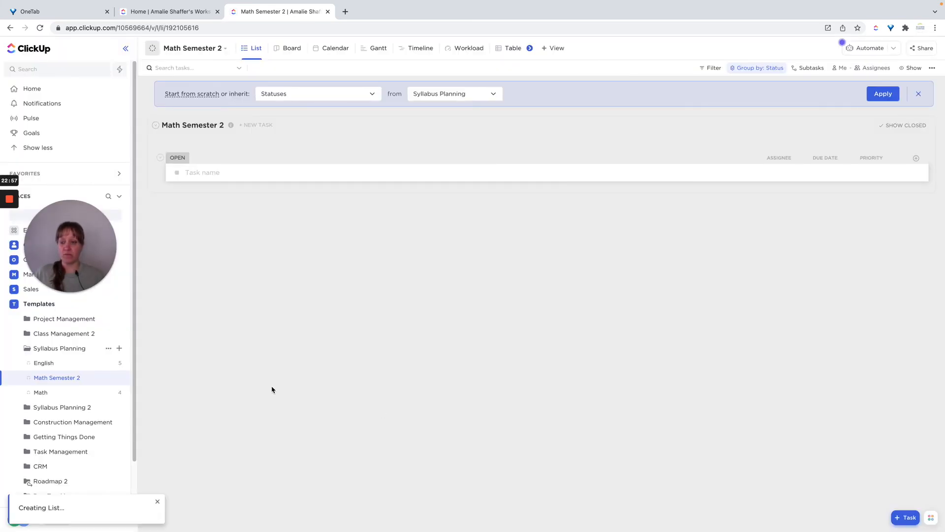
Check the Math and Math Semester 2 lists, reload the page, and dismiss the inherit-settings banner in Math Semester 2.
click(50, 394)
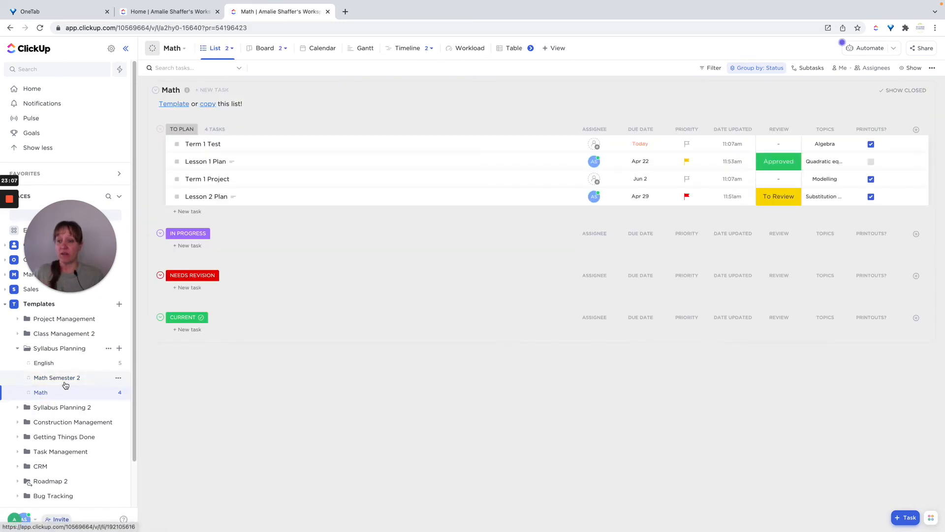
click(64, 380)
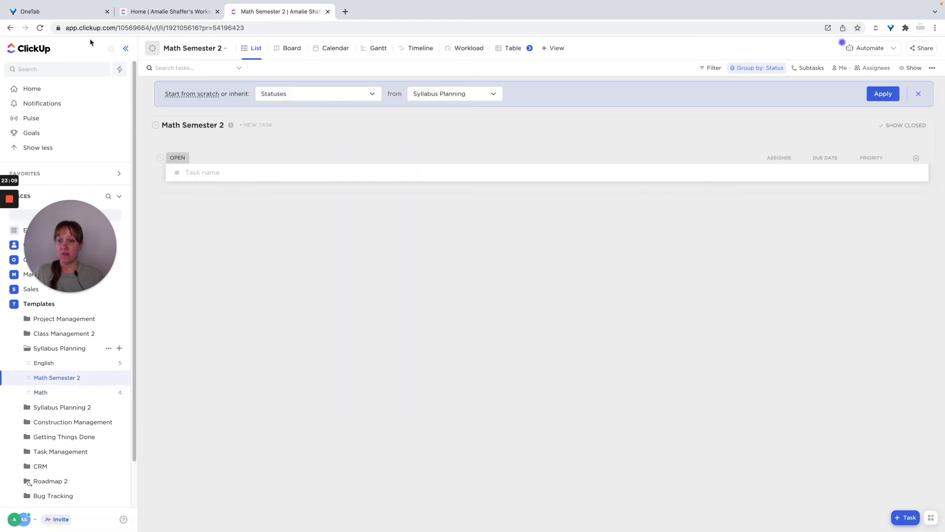
click(40, 28)
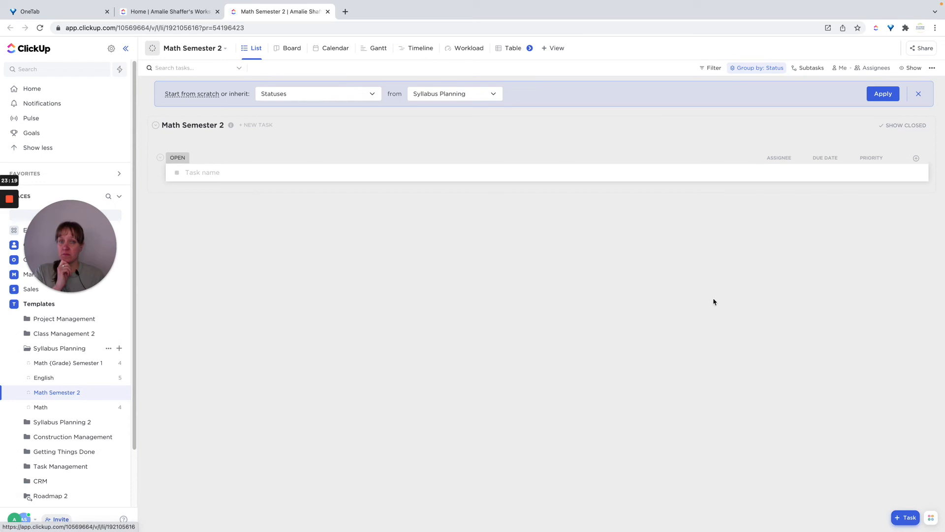
click(918, 94)
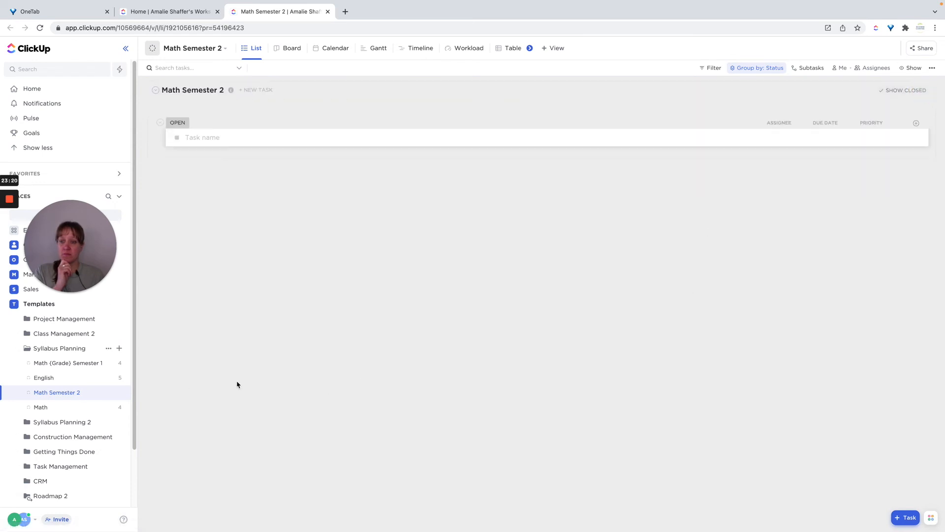
Open the new Math {Grade} Semester 1 list and delete the empty Math Semester 2 list.
click(78, 363)
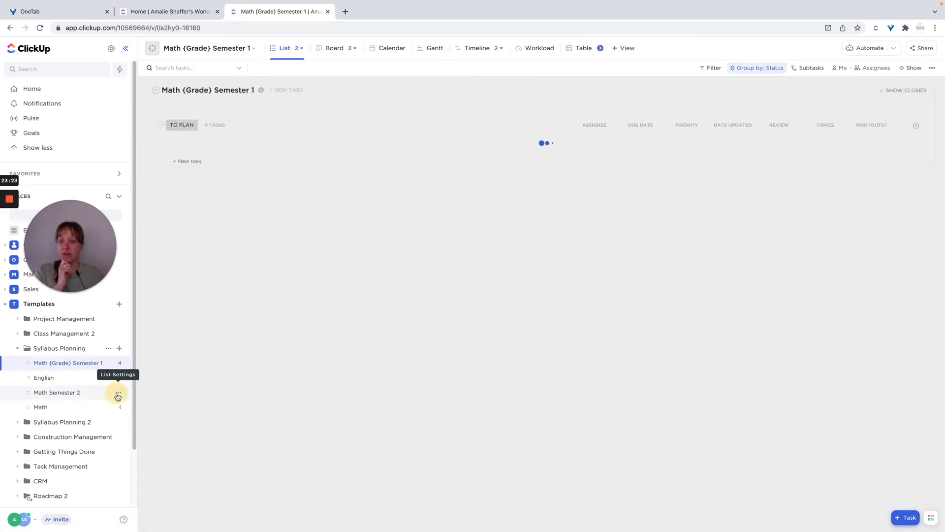
click(118, 396)
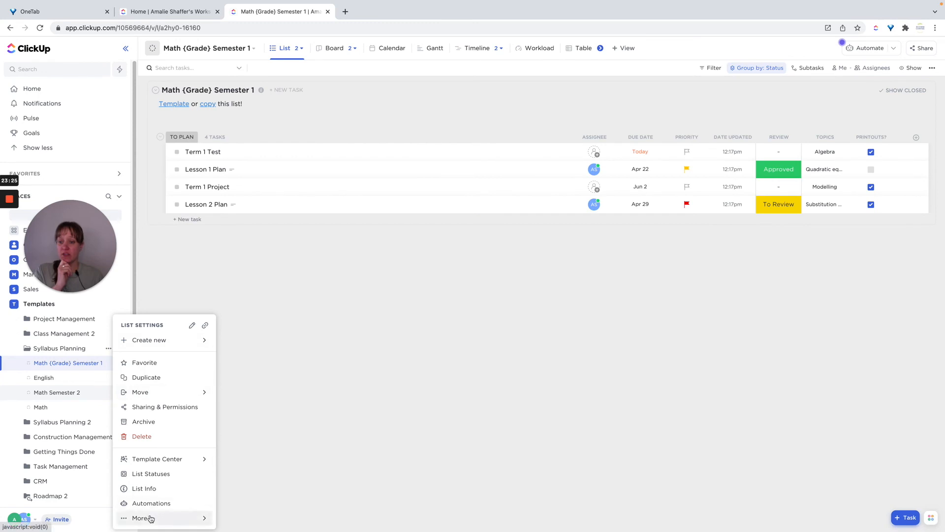
click(139, 438)
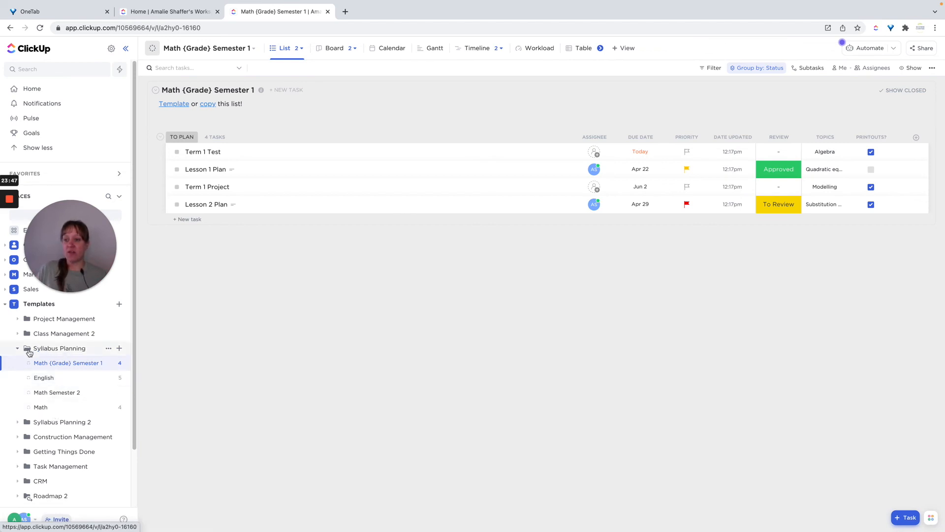
Save the Syllabus Planning folder as a new template named Syllabus Planning Template, shared with all members and importing everything.
click(108, 348)
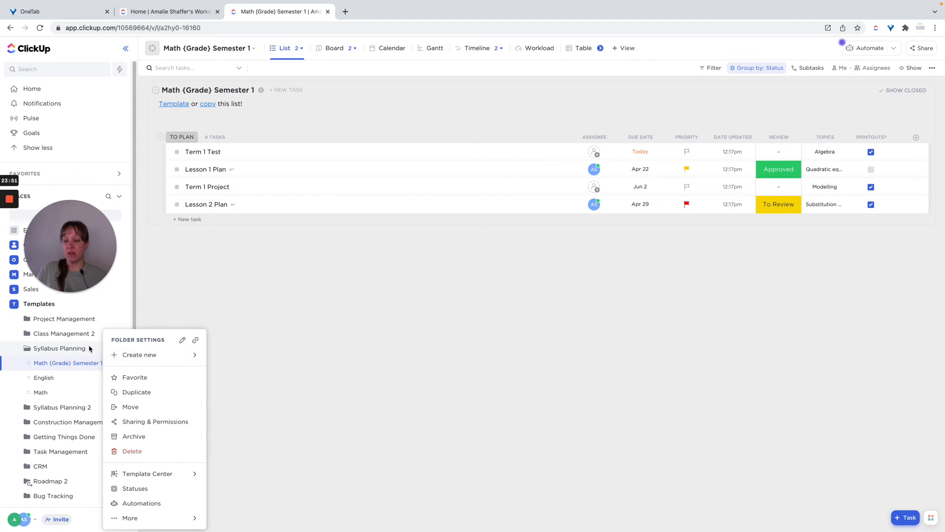
click(140, 476)
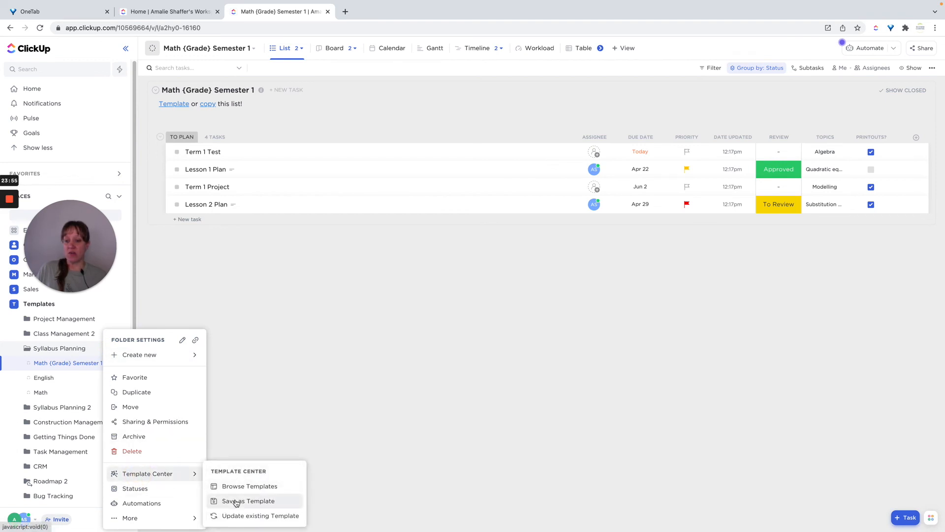
click(236, 501)
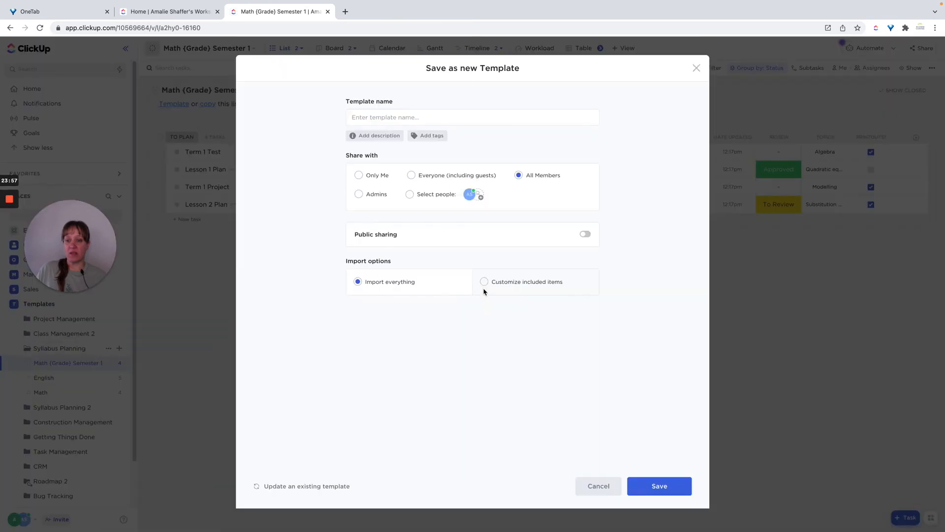
click(413, 116)
text(Syllabus)
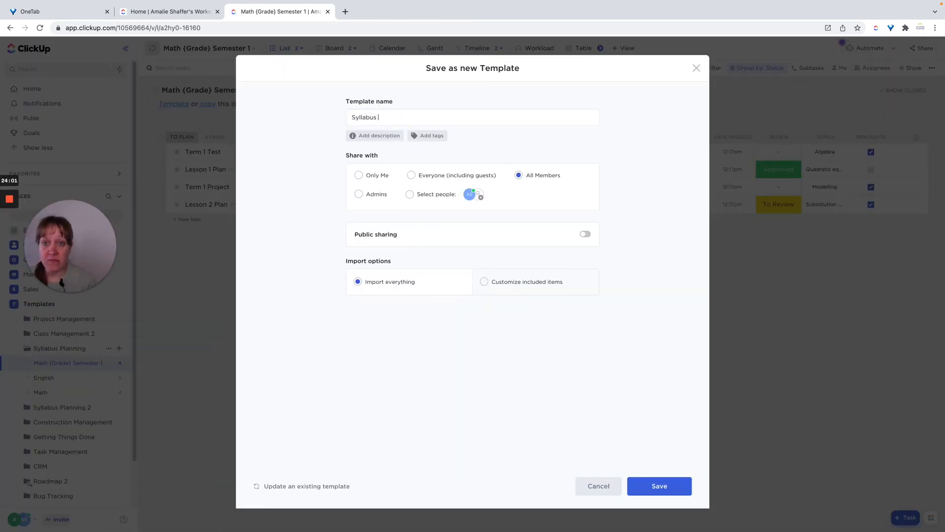
text(Plann)
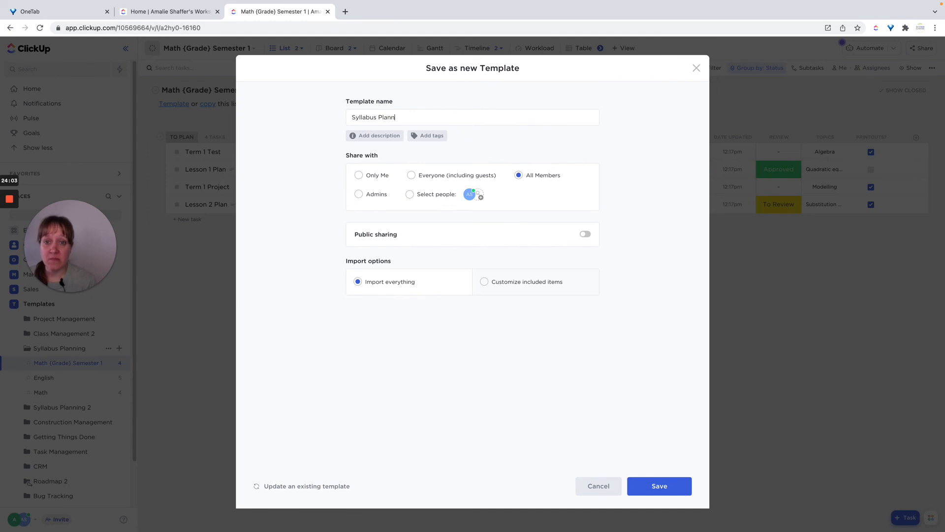
text(ing Tempalte)
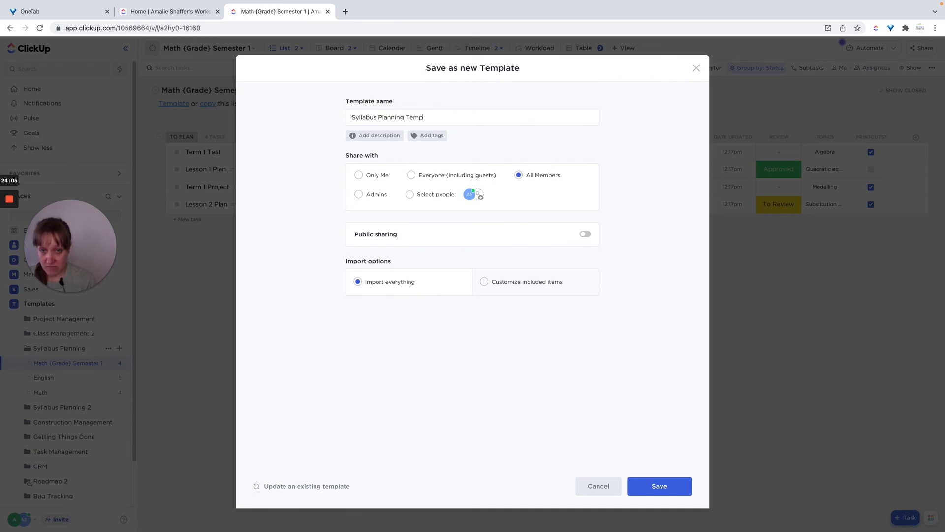
key(BackSpace)
key(BackSpace)
text(late )
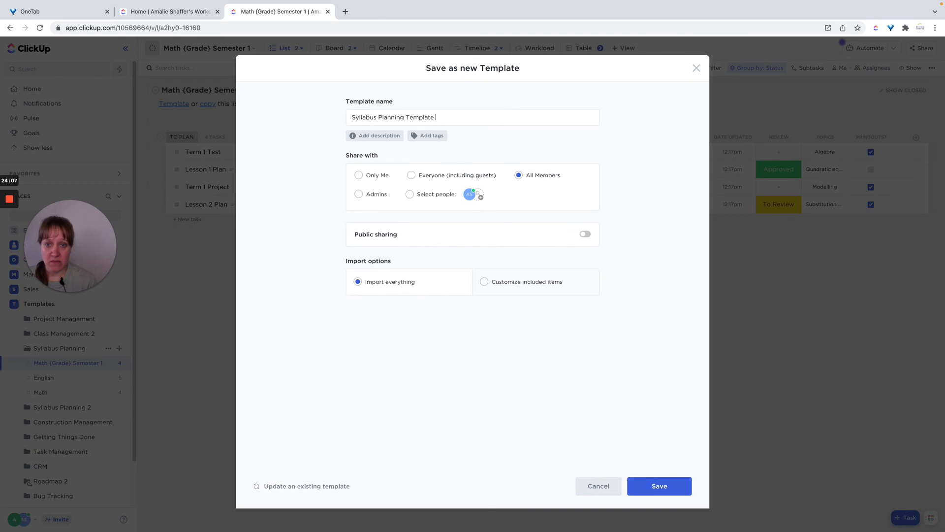
text((Intern)
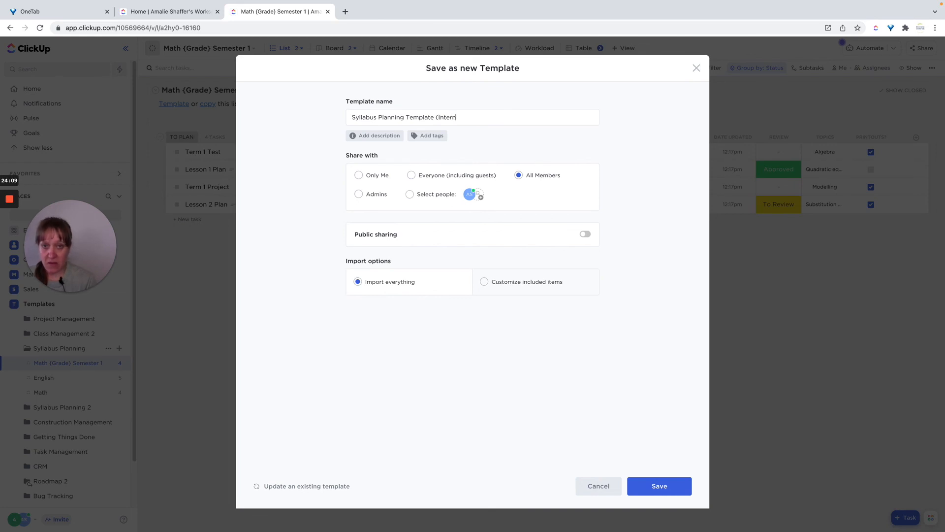
text(al)
key(BackSpace)
key(BackSpace)
key(BackSpace)
key(BackSpace)
key(BackSpace)
key(BackSpace)
key(BackSpace)
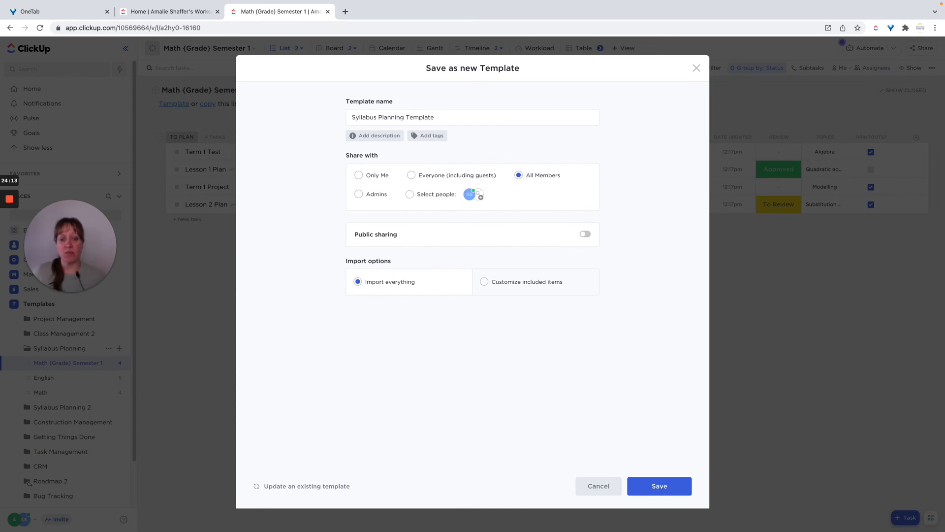
click(659, 486)
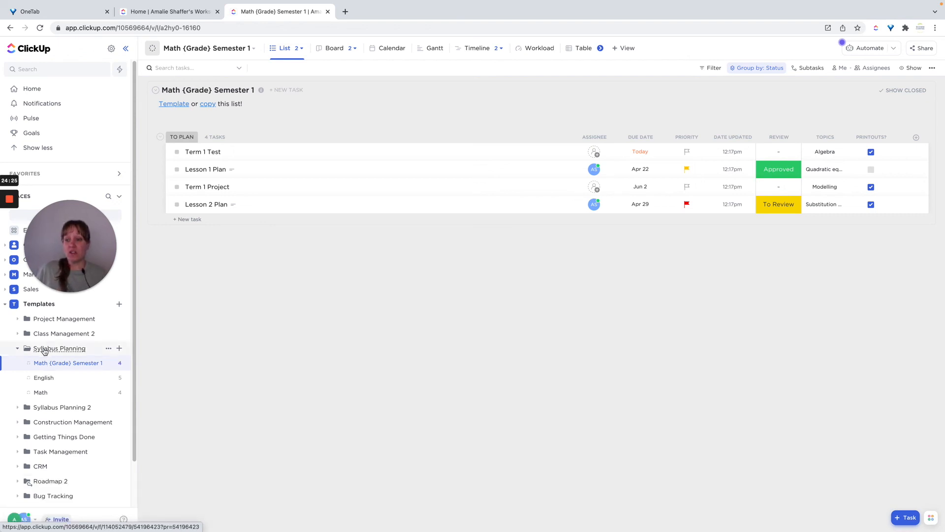
Open the Syllabus Planning folder and display its All Lists view.
click(44, 349)
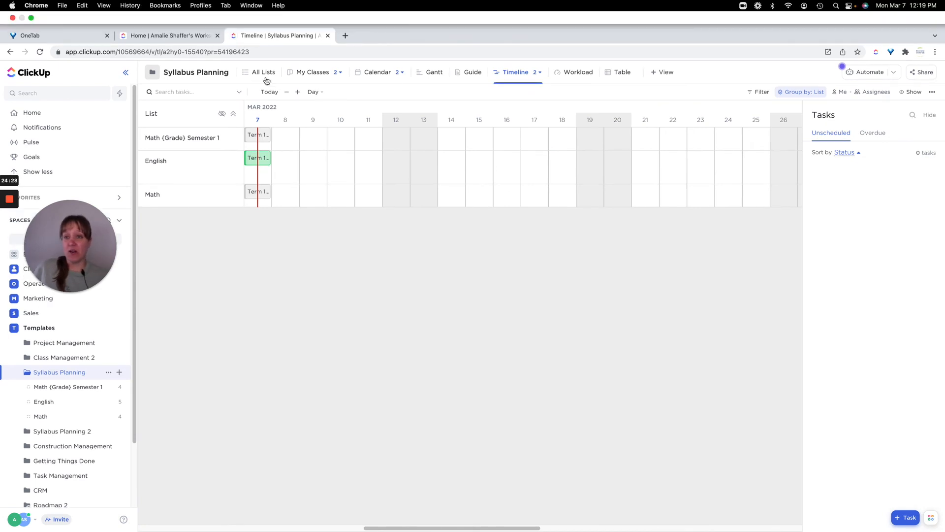
click(256, 75)
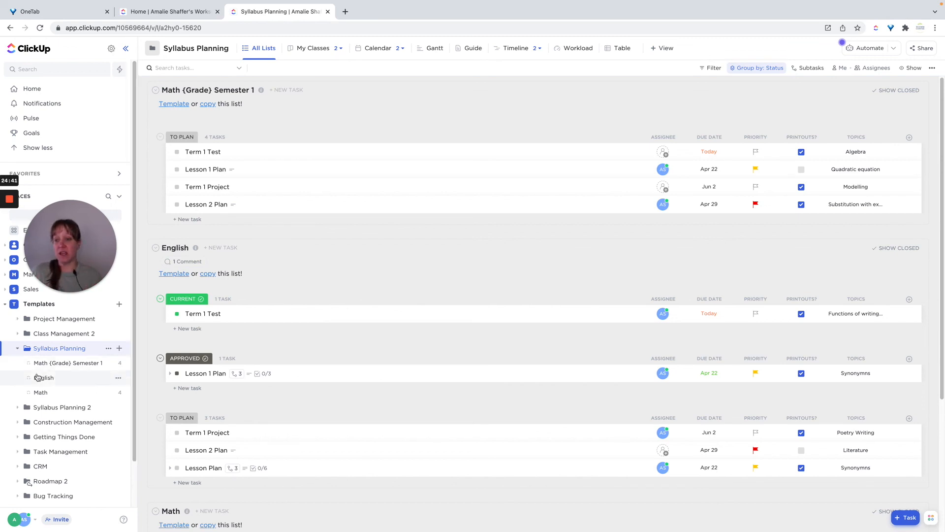
Show empty statuses in the English list, reverse the status group order so To Plan comes first, and save the view.
click(48, 381)
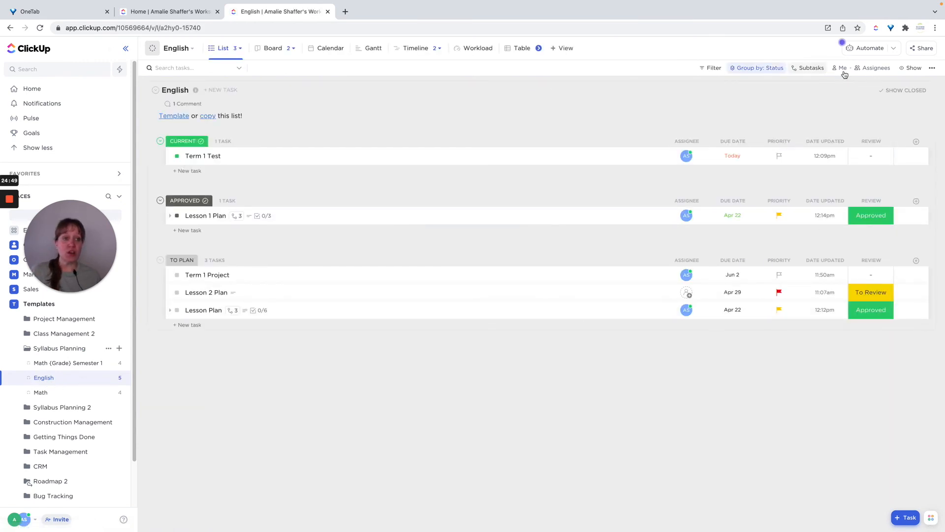
click(911, 67)
click(918, 211)
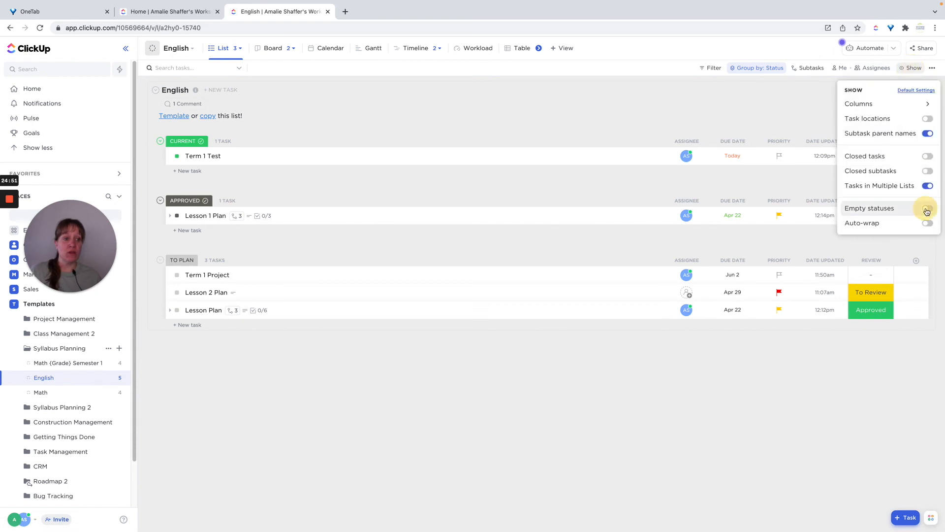
click(747, 70)
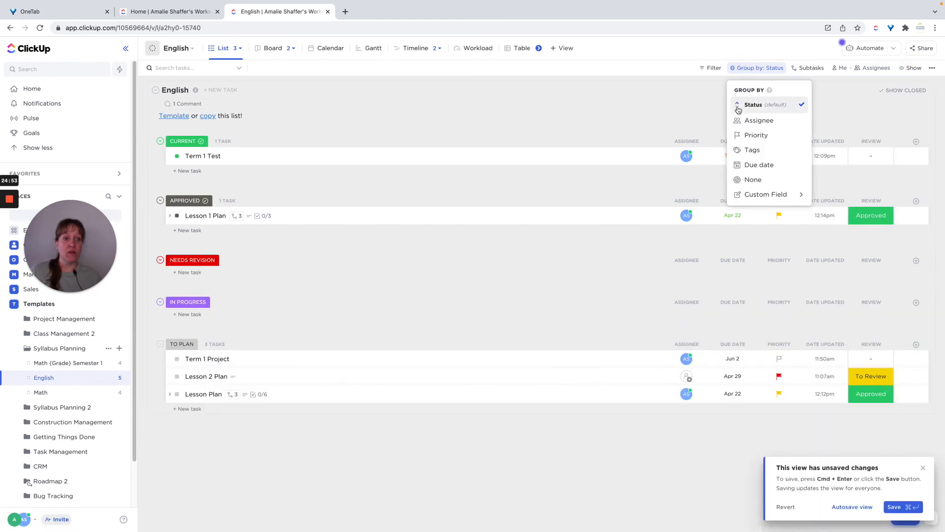
click(737, 104)
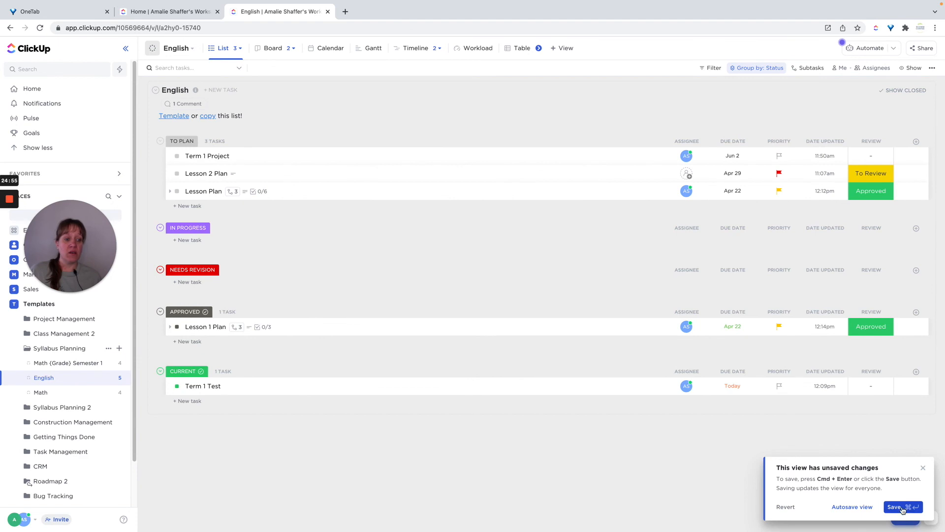
click(896, 507)
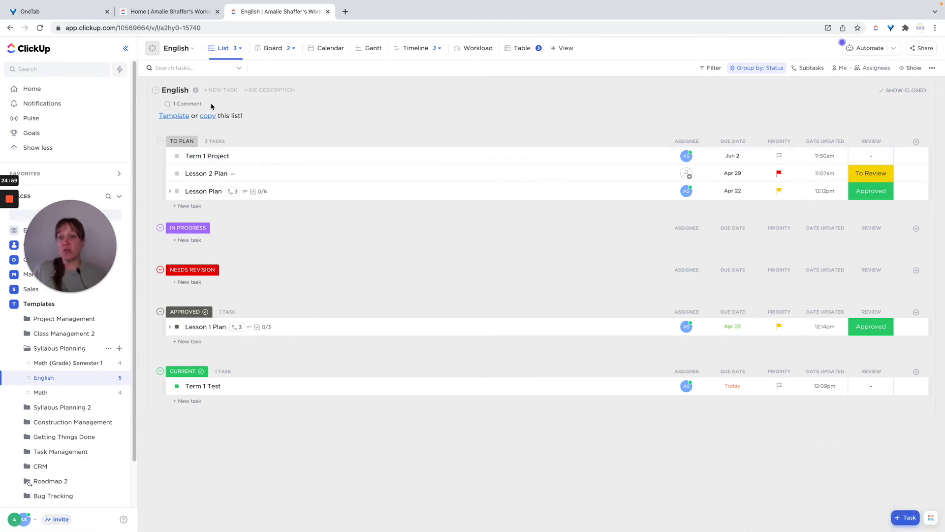
click(264, 106)
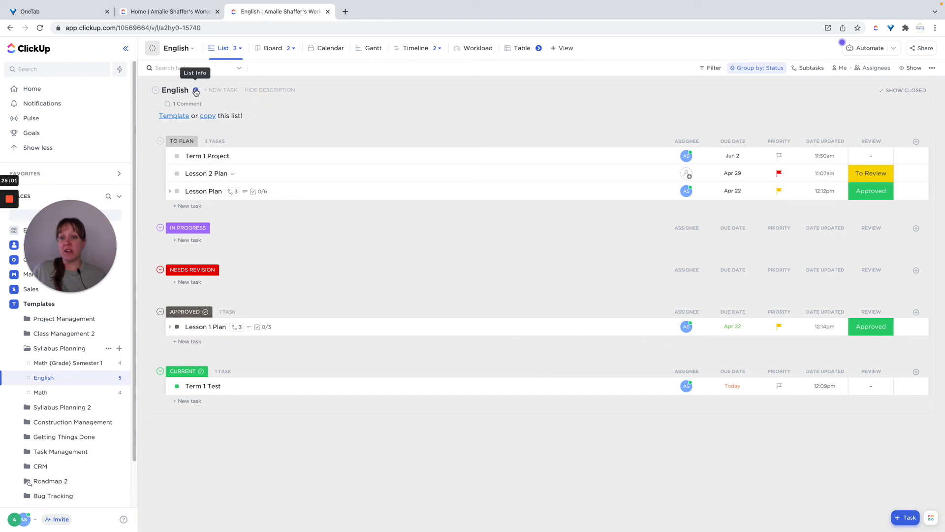
Open the English list's info and set its start date to March 7 and due date to March 31, 2022.
click(183, 90)
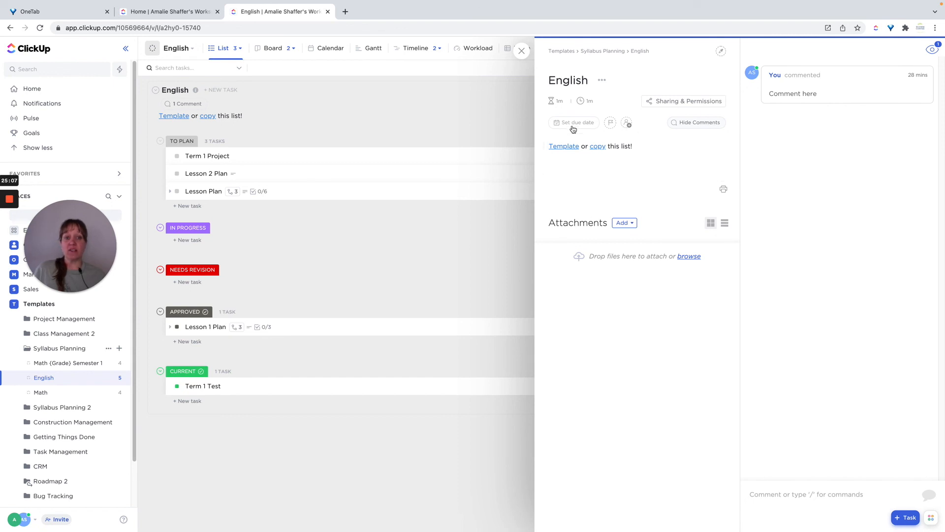
click(627, 124)
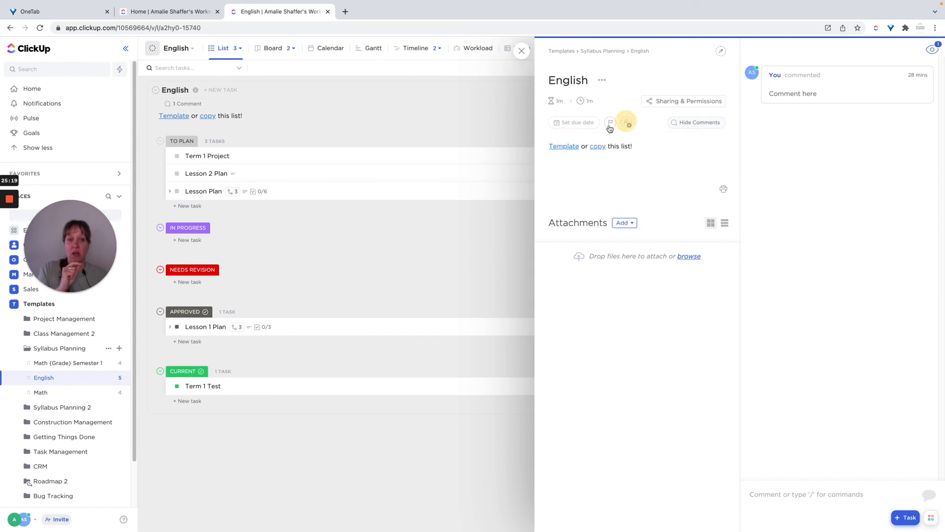
click(570, 123)
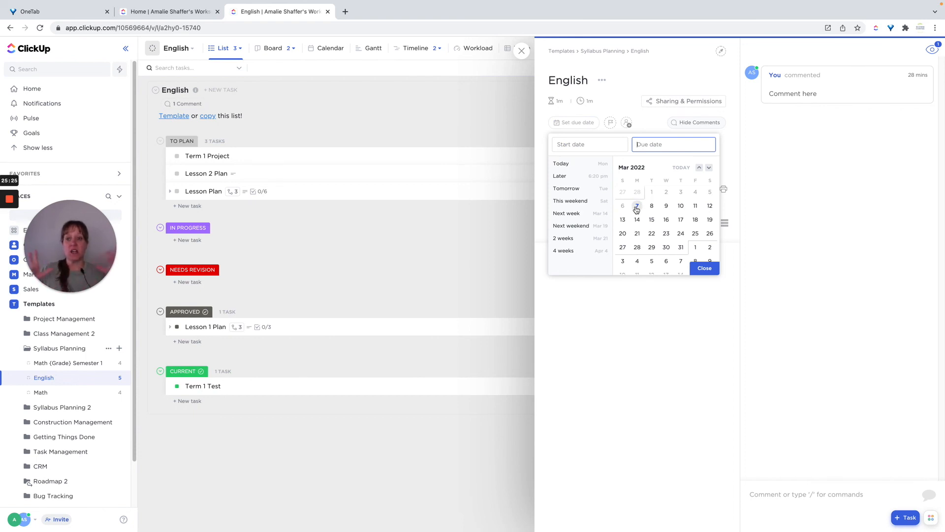
click(571, 144)
click(638, 205)
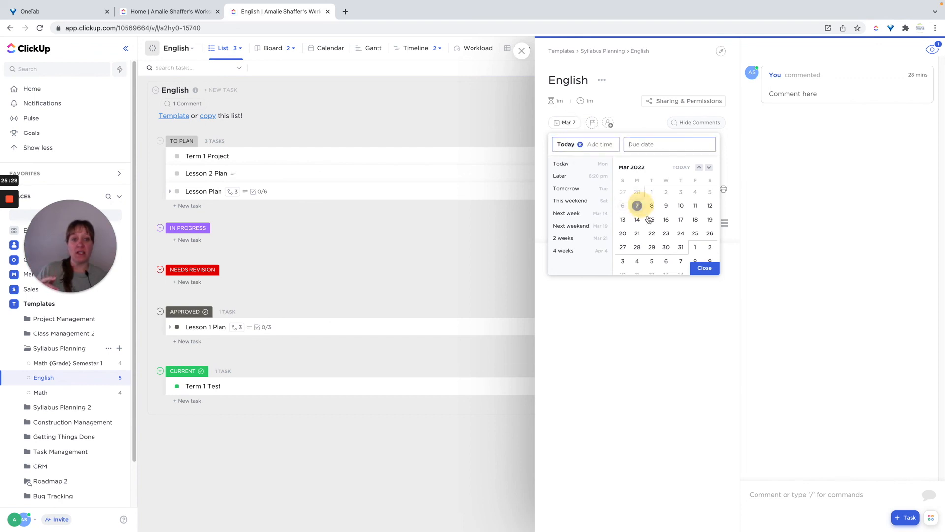
click(680, 247)
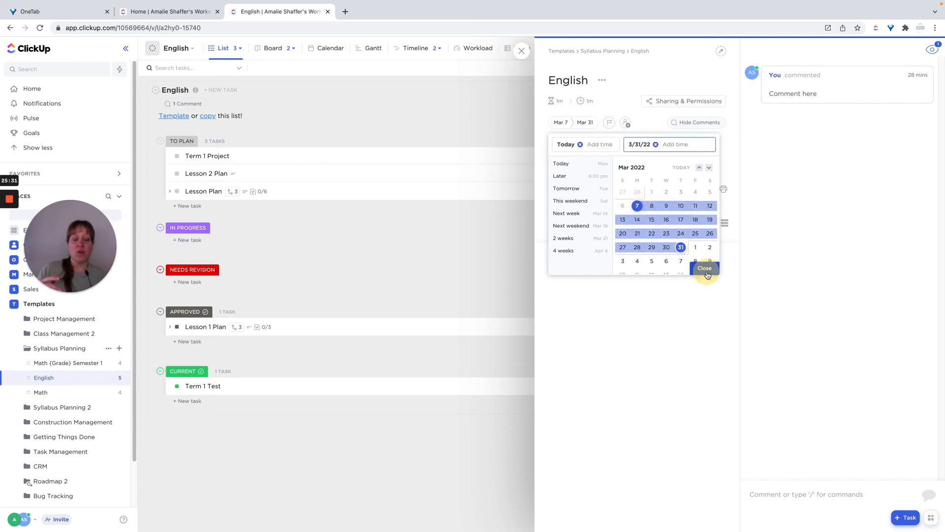
click(704, 270)
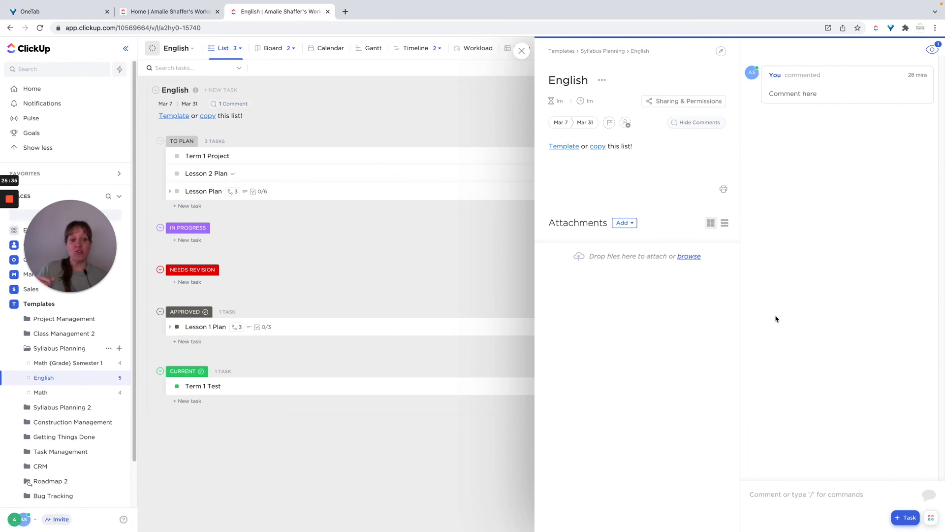
Post the comment "Here" on the English list, hide the comments and close the list info.
click(760, 493)
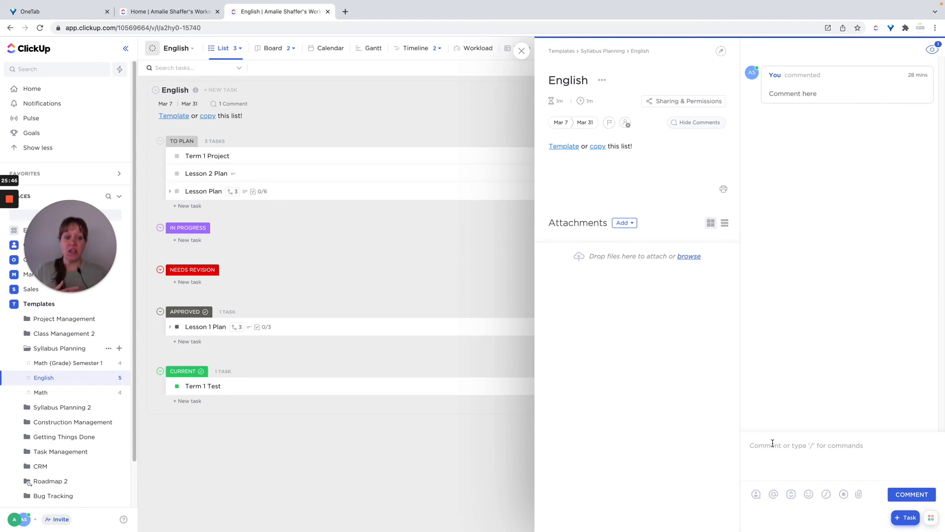
text(Here)
key(Return)
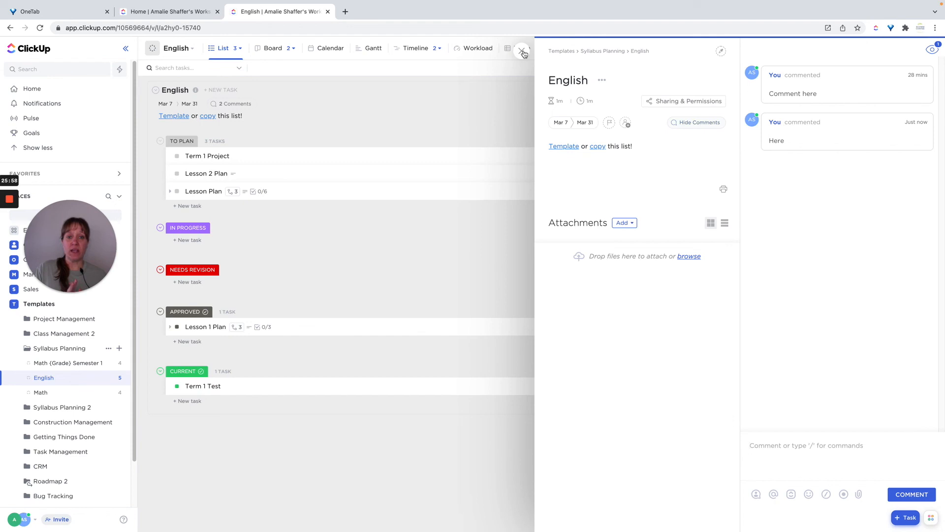
click(696, 122)
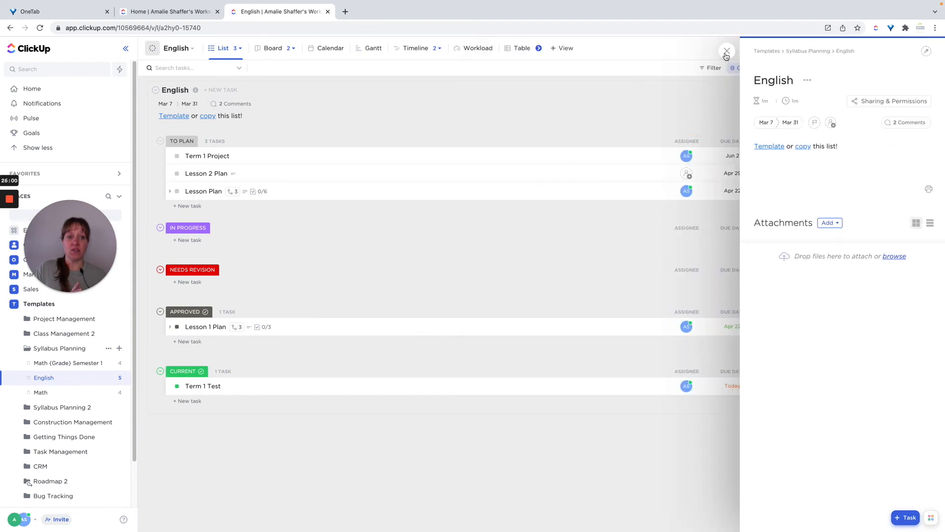
click(726, 51)
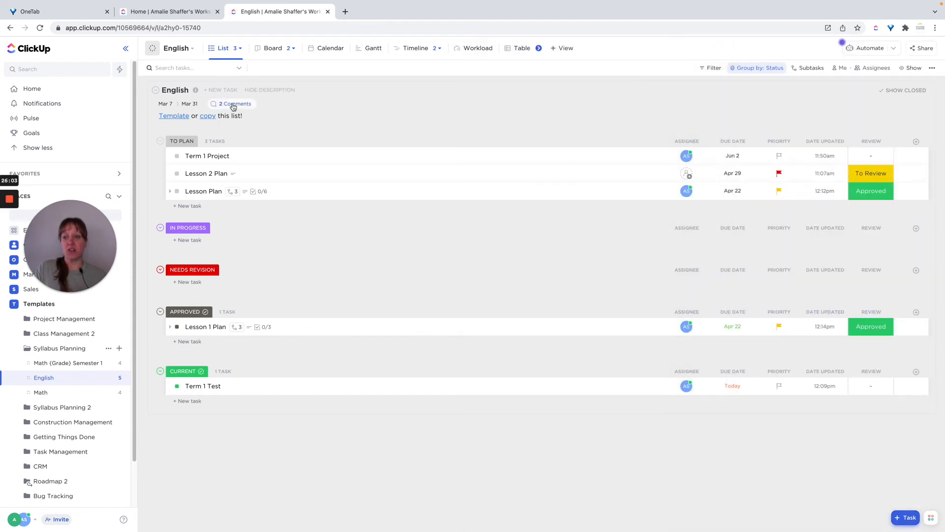
Review the English list's comments from its header and return to the Syllabus Planning folder's All Lists view.
click(228, 105)
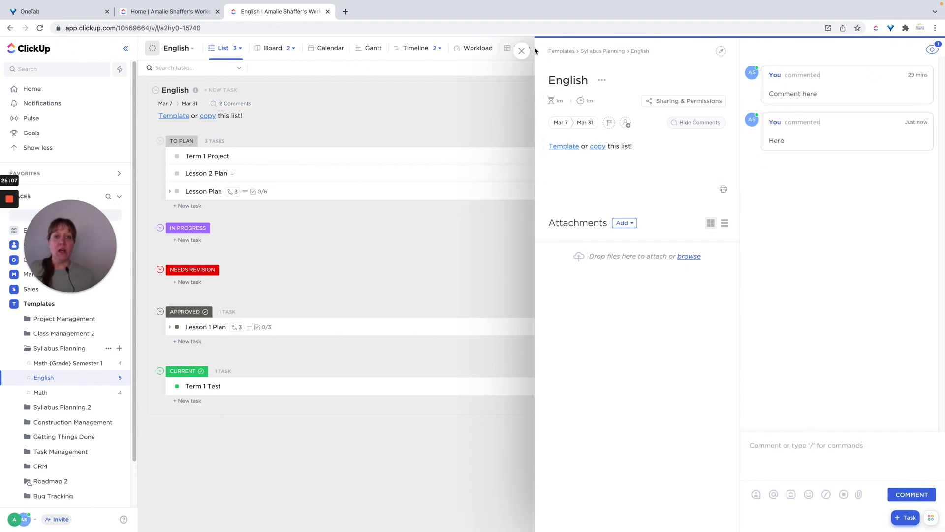
click(521, 50)
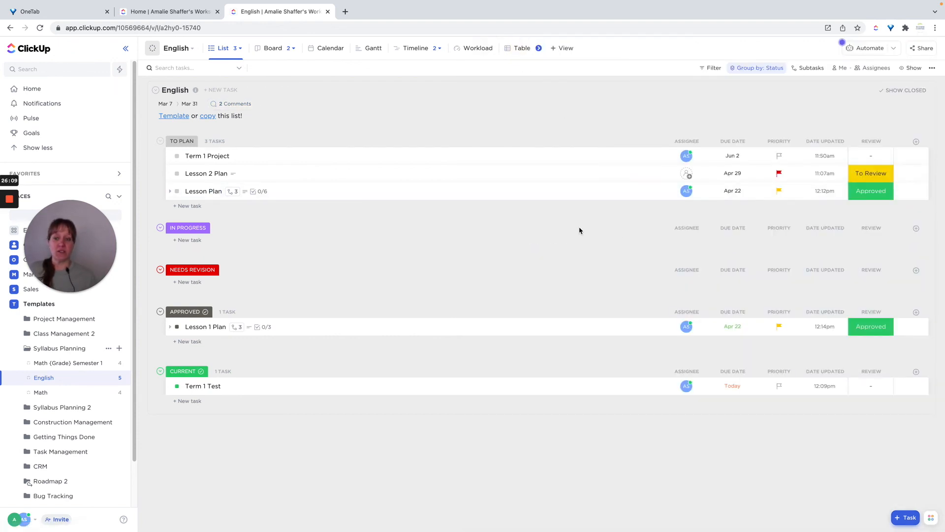
click(34, 348)
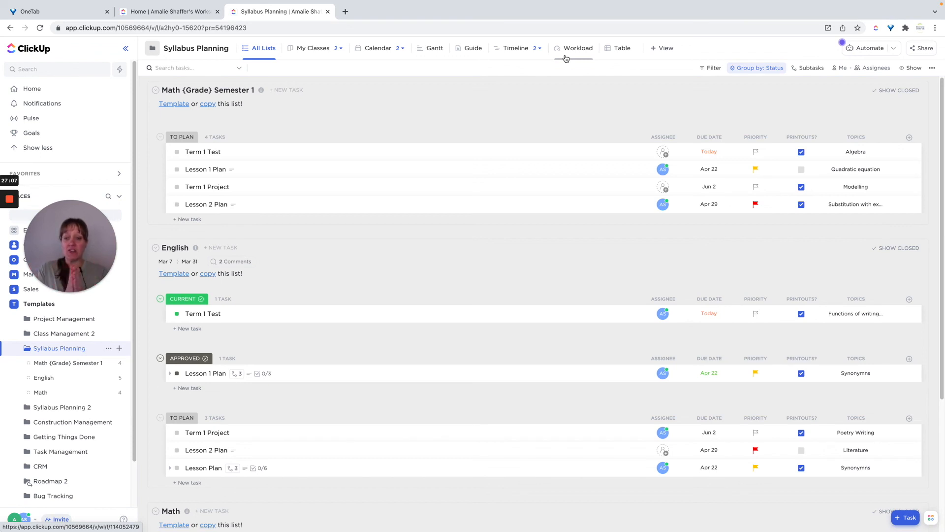
mouse_move(8, 200)
click(8, 200)
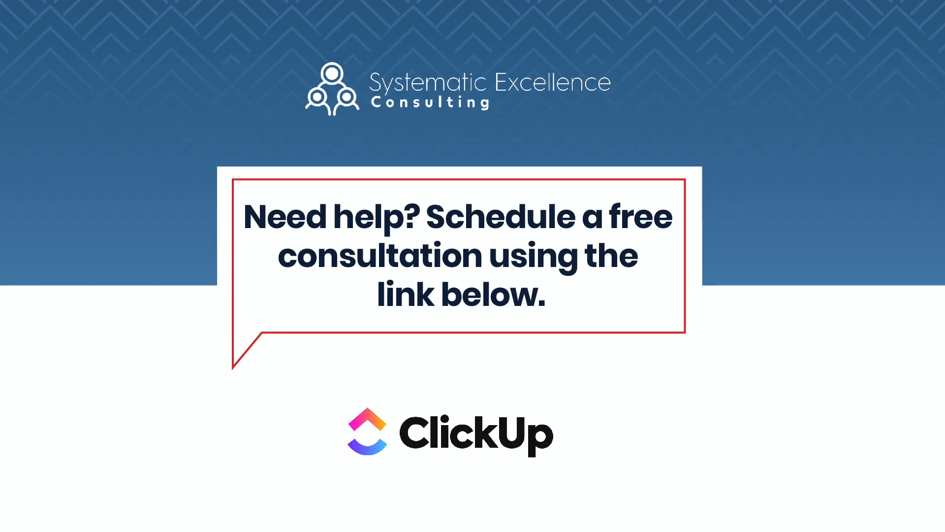